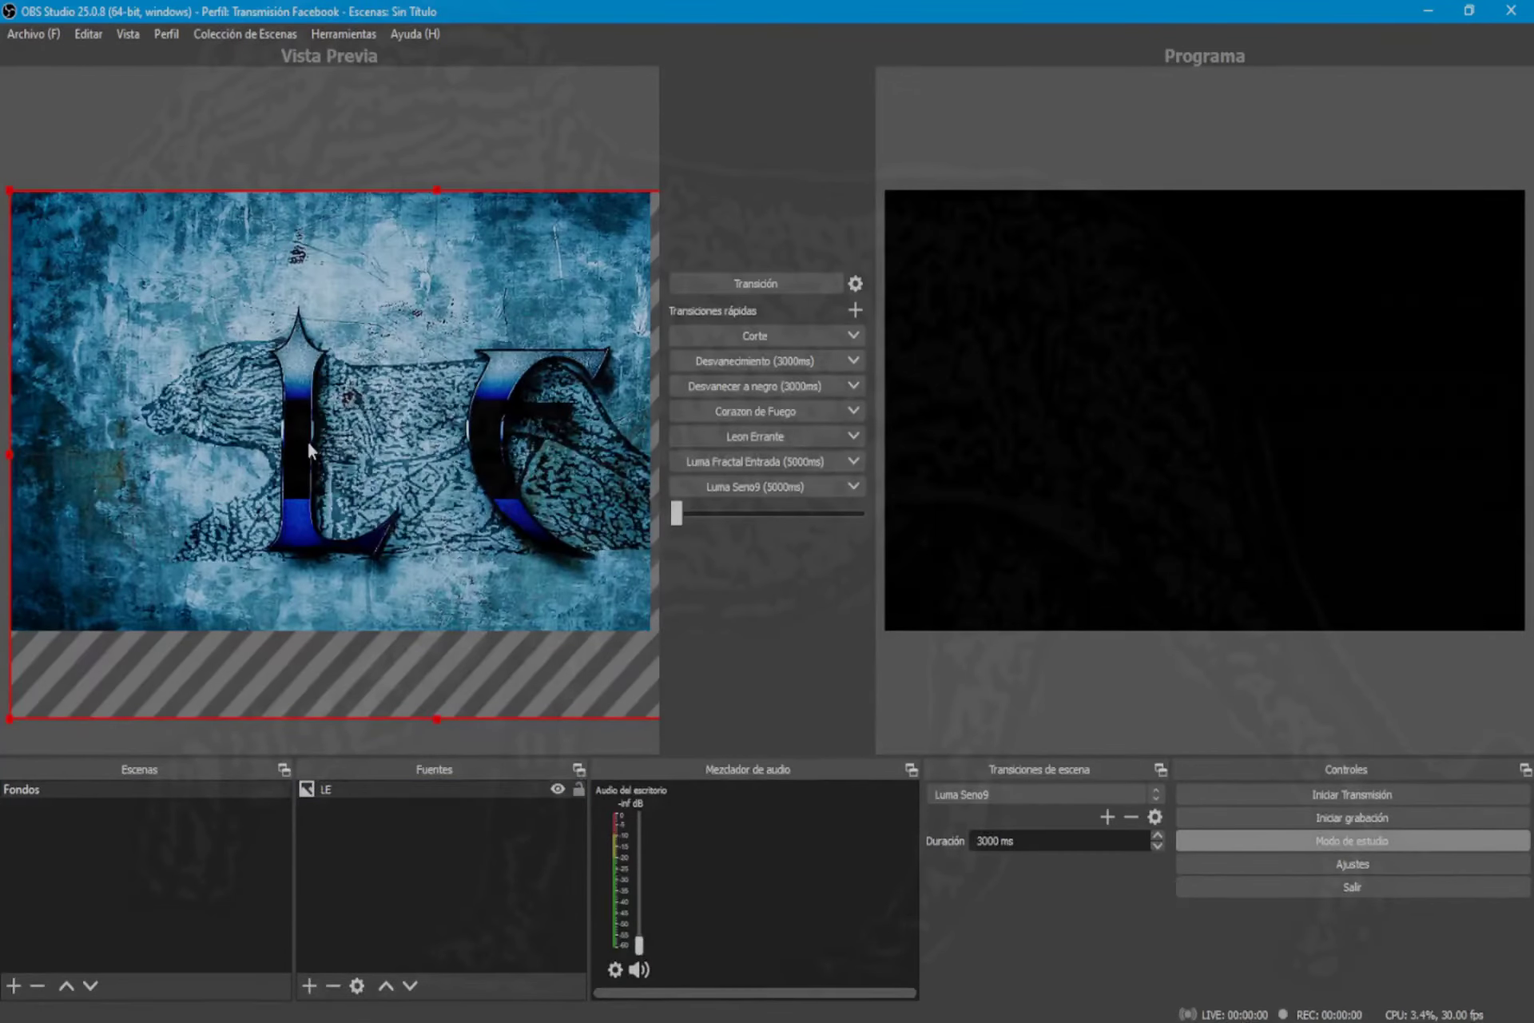
Step: Fit the LE background image to the canvas while keeping its proportions
right_click(309, 450)
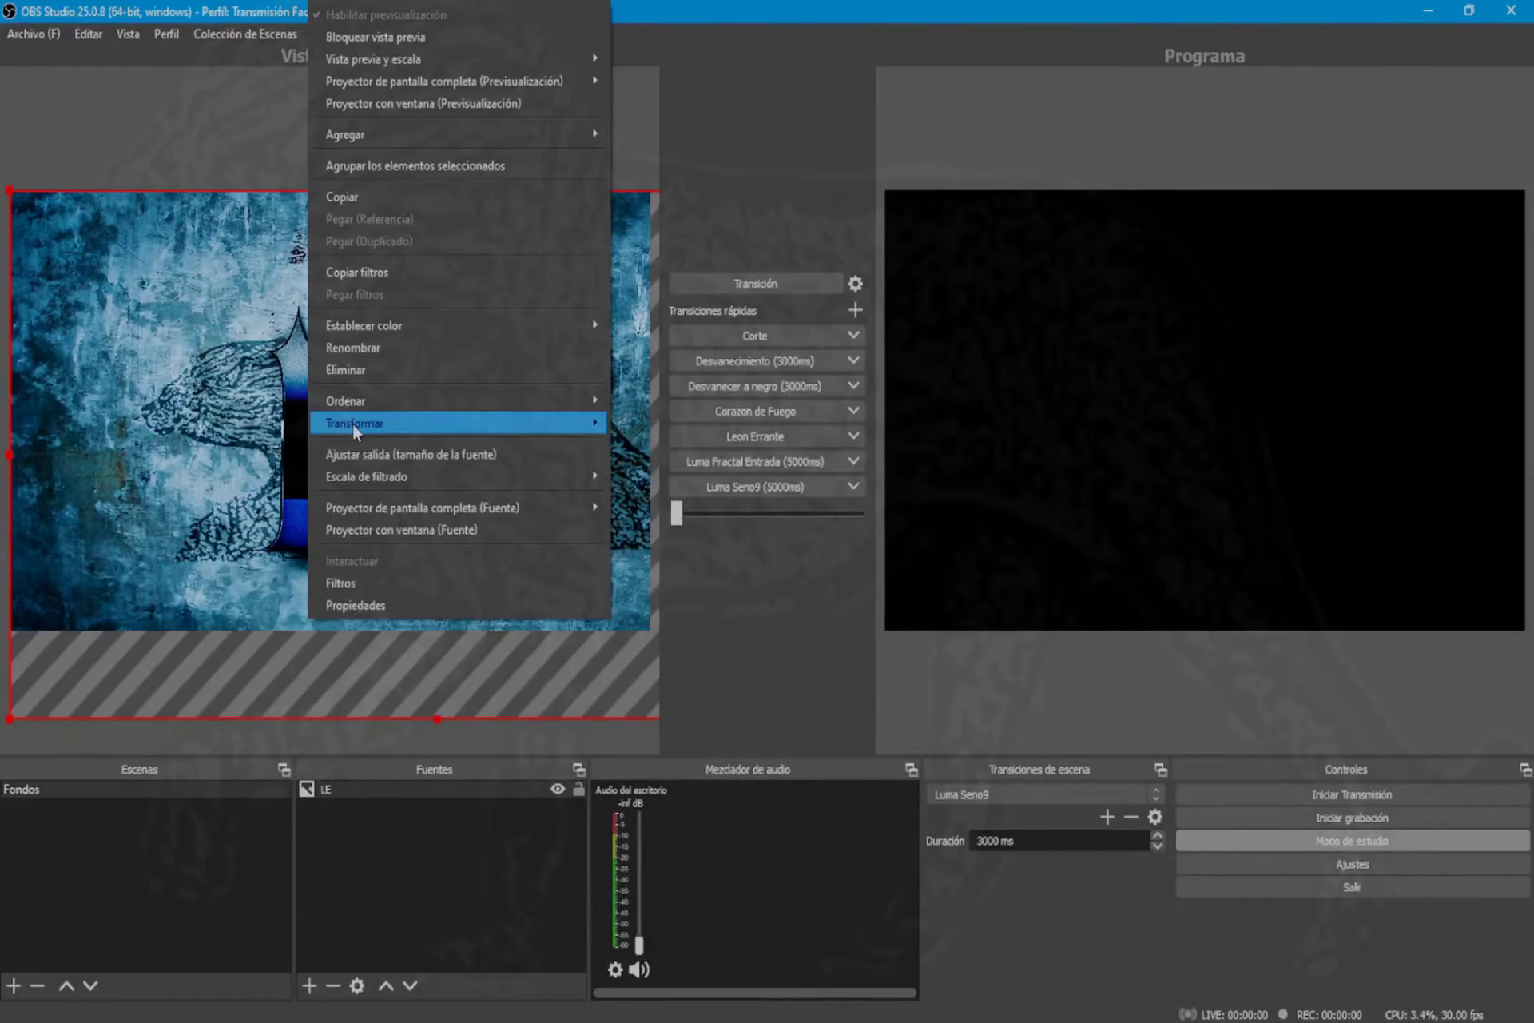
mouse_move(497, 425)
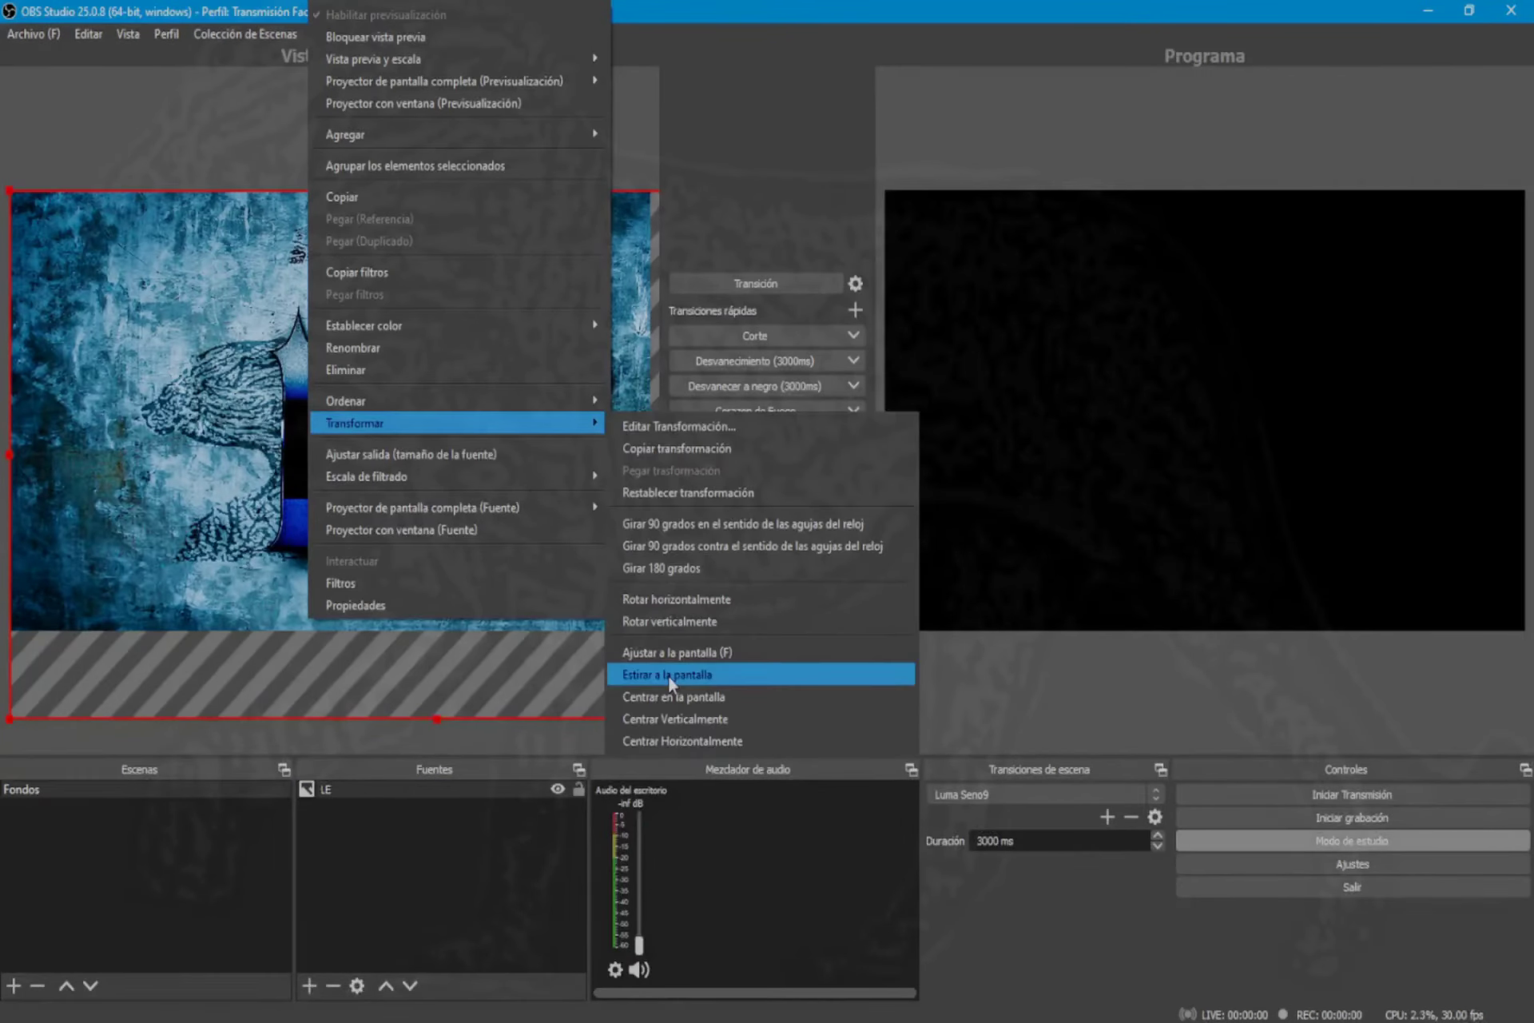
left_click(673, 652)
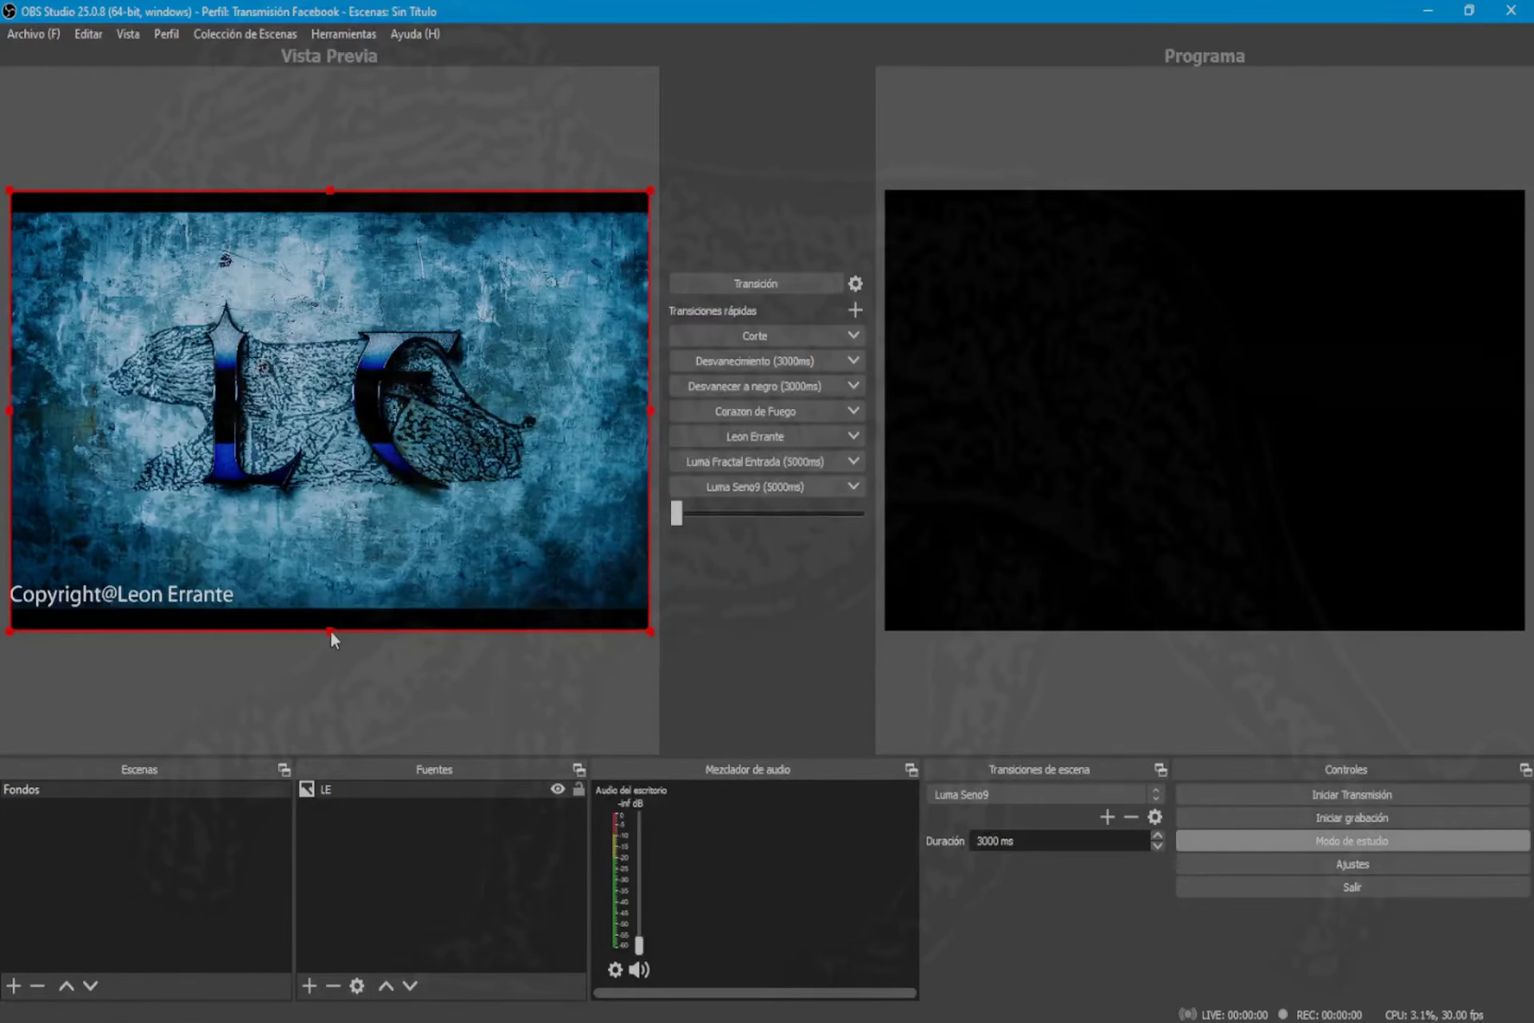
Step: Stretch the LE background image to fill the whole canvas and lock its source
right_click(296, 510)
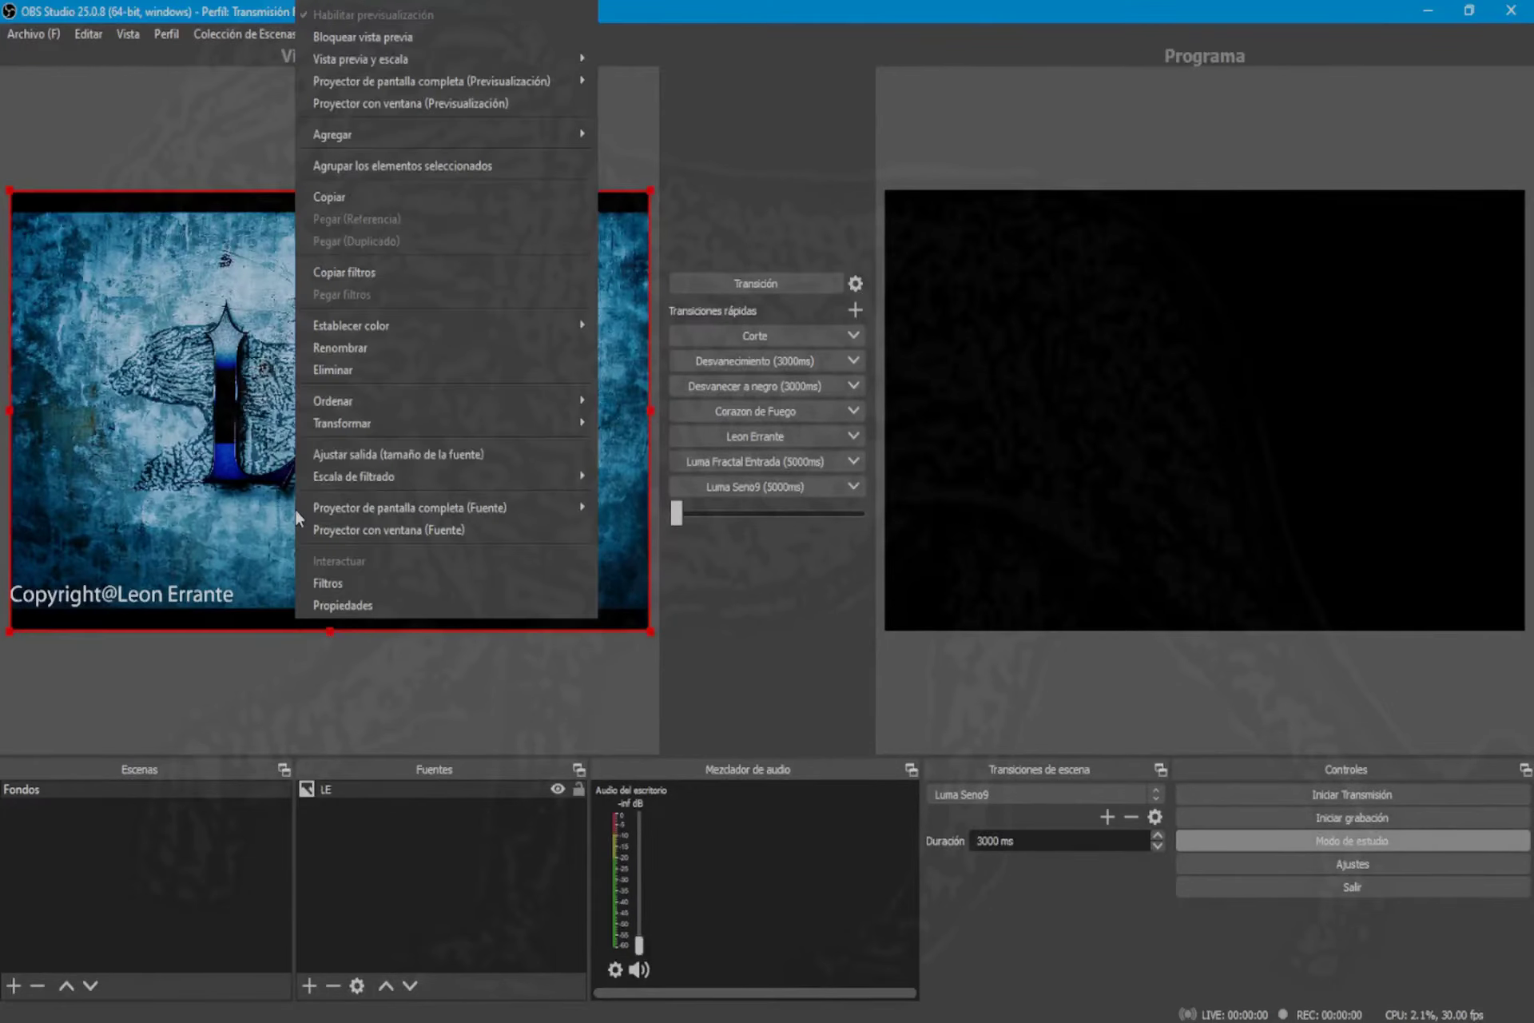
mouse_move(350, 423)
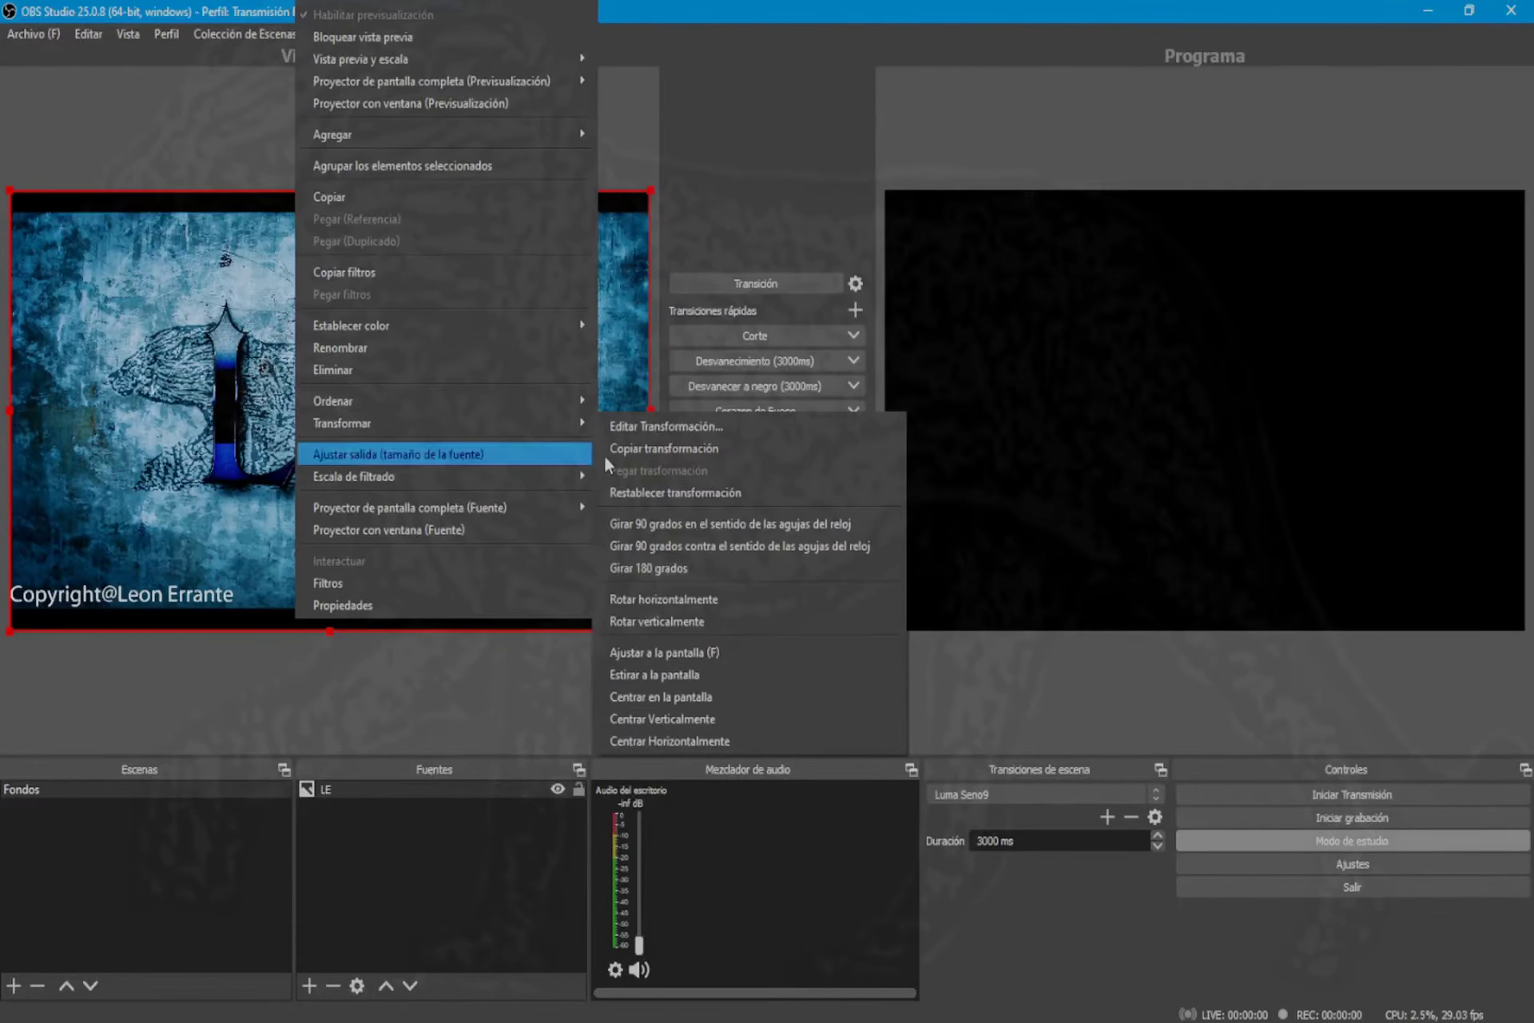
left_click(668, 672)
left_click(478, 677)
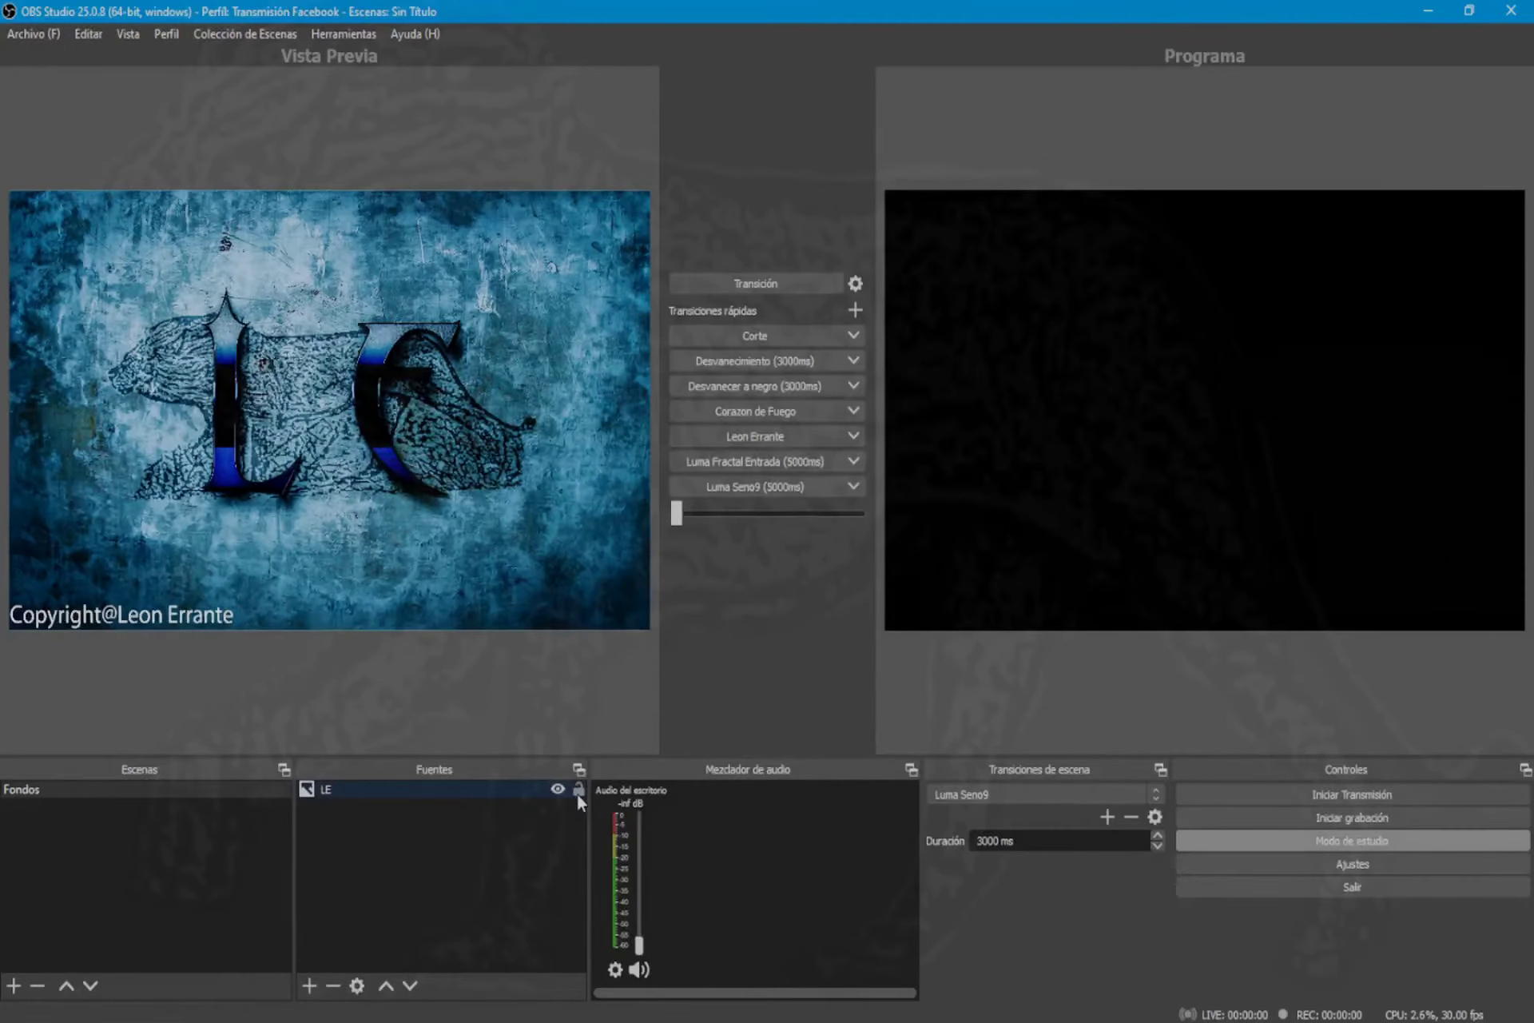
left_click(336, 791)
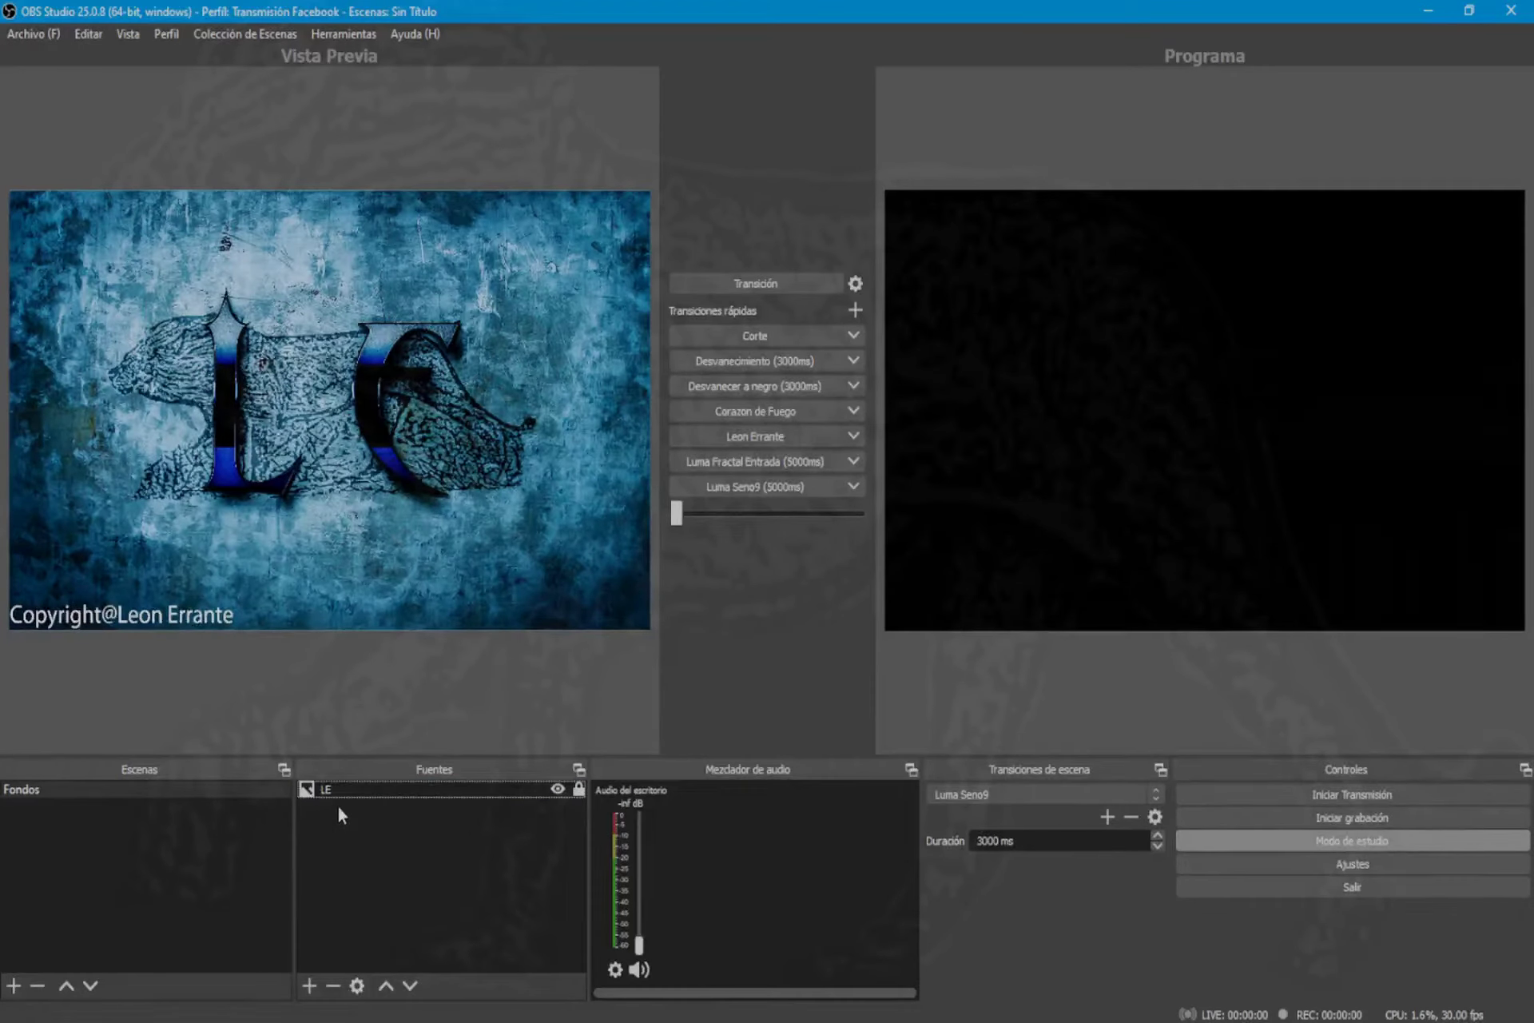
Step: Add a new media source named Pentagramas to the Fondos scene
right_click(342, 826)
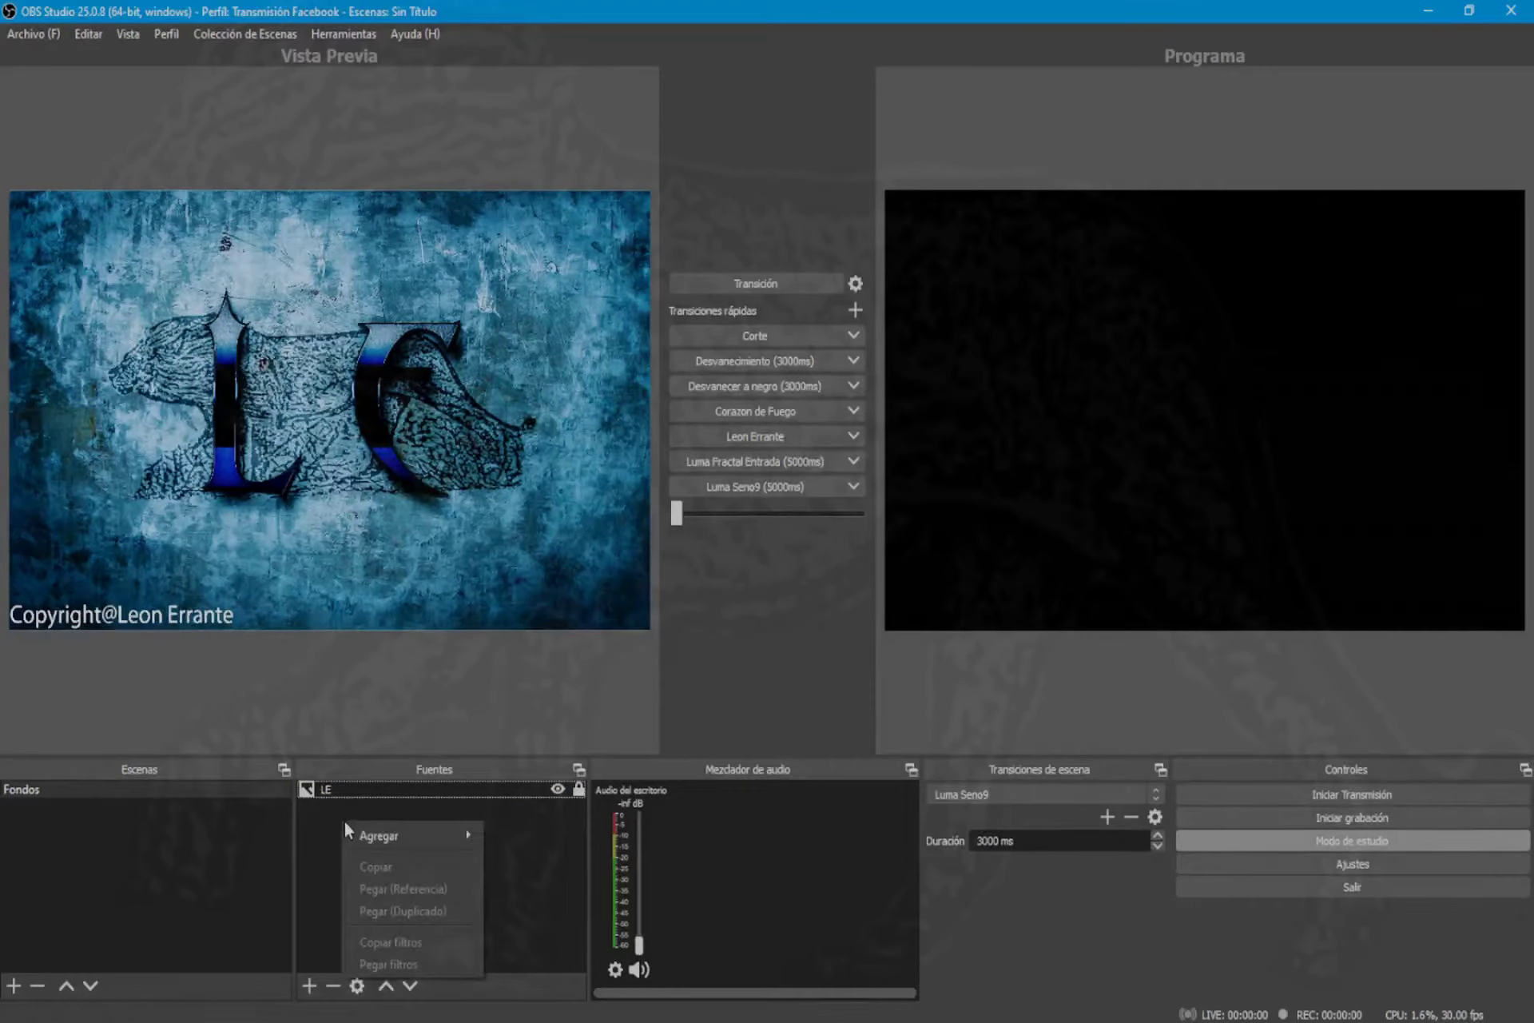
mouse_move(387, 840)
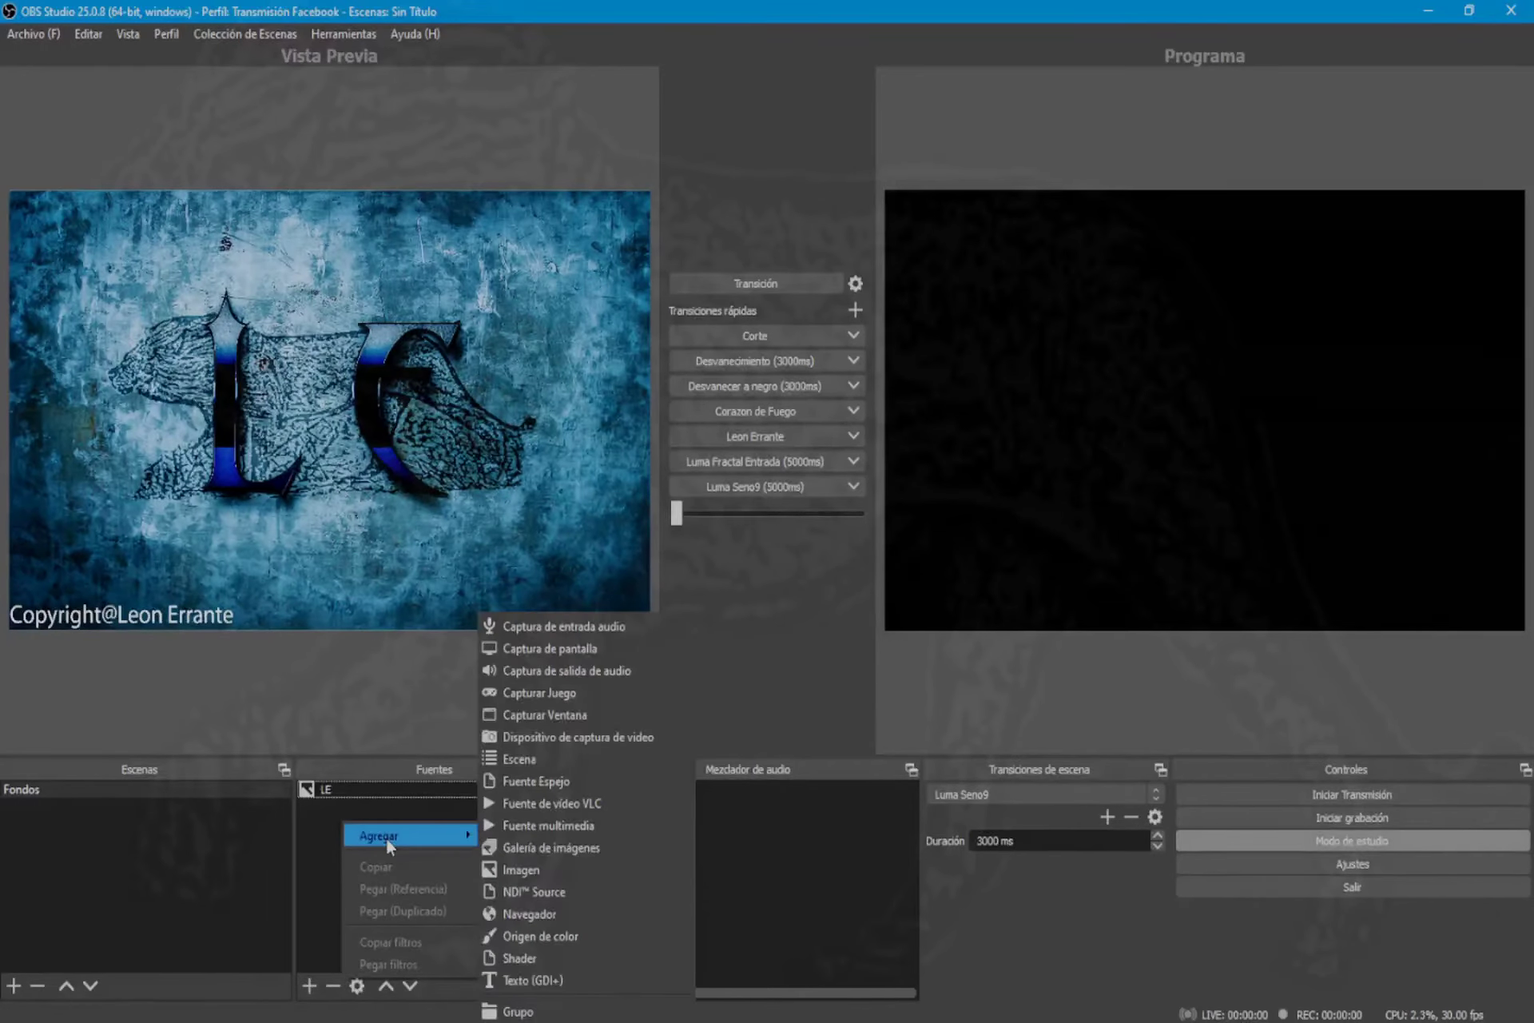
left_click(529, 827)
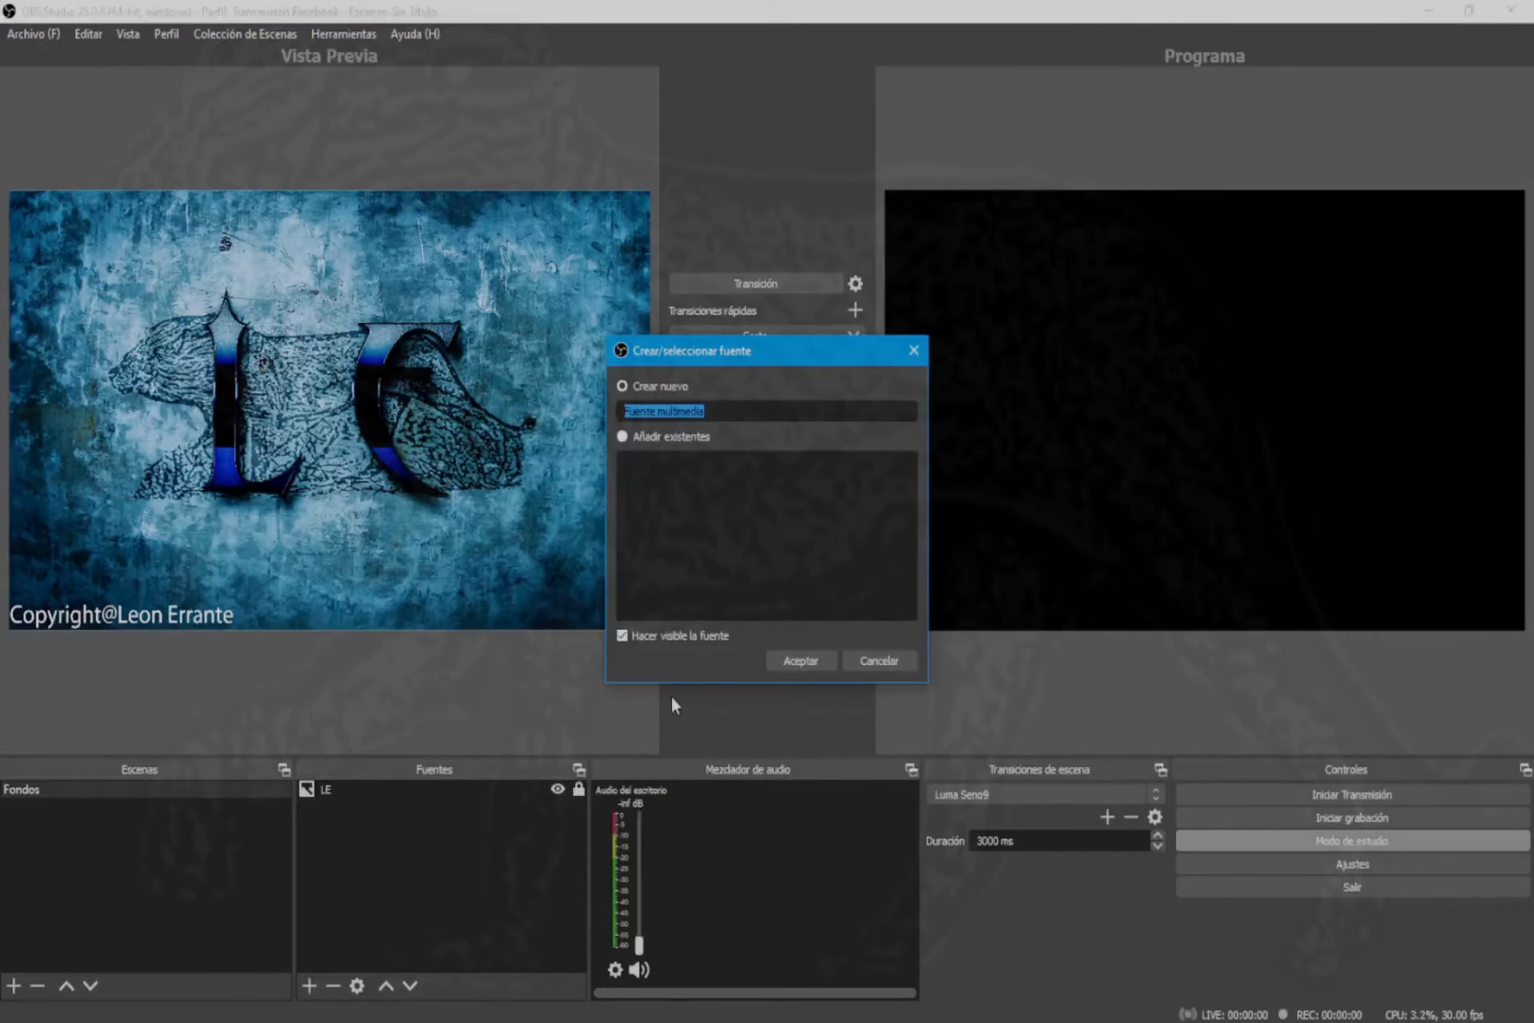
type("Pentagramas")
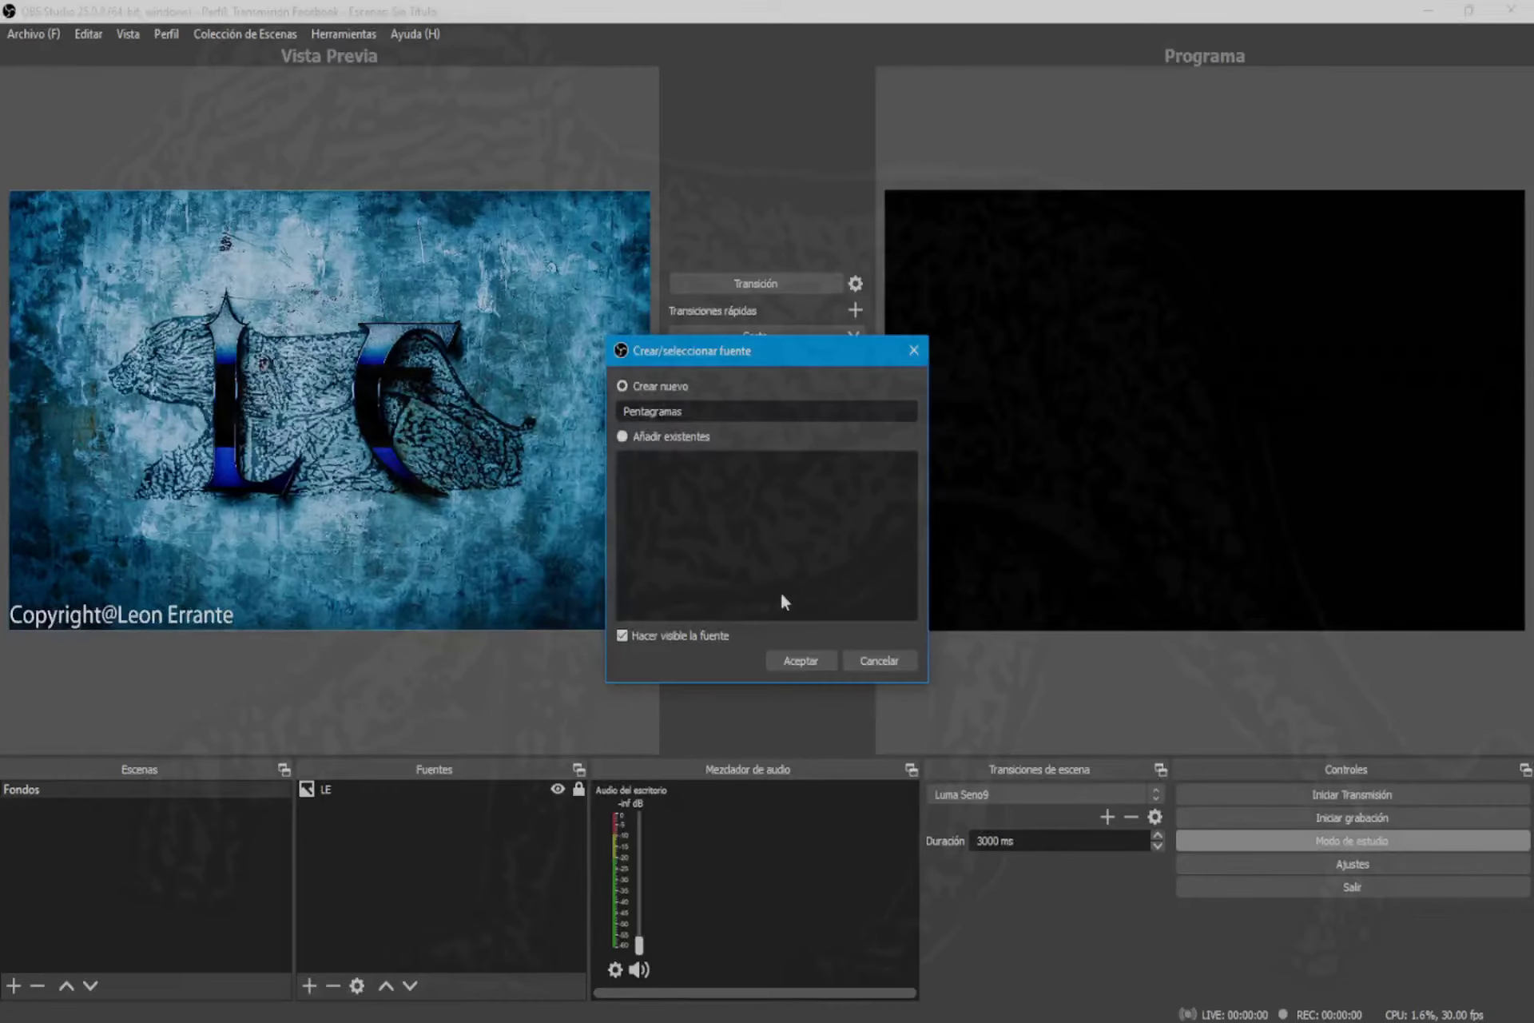
left_click(802, 661)
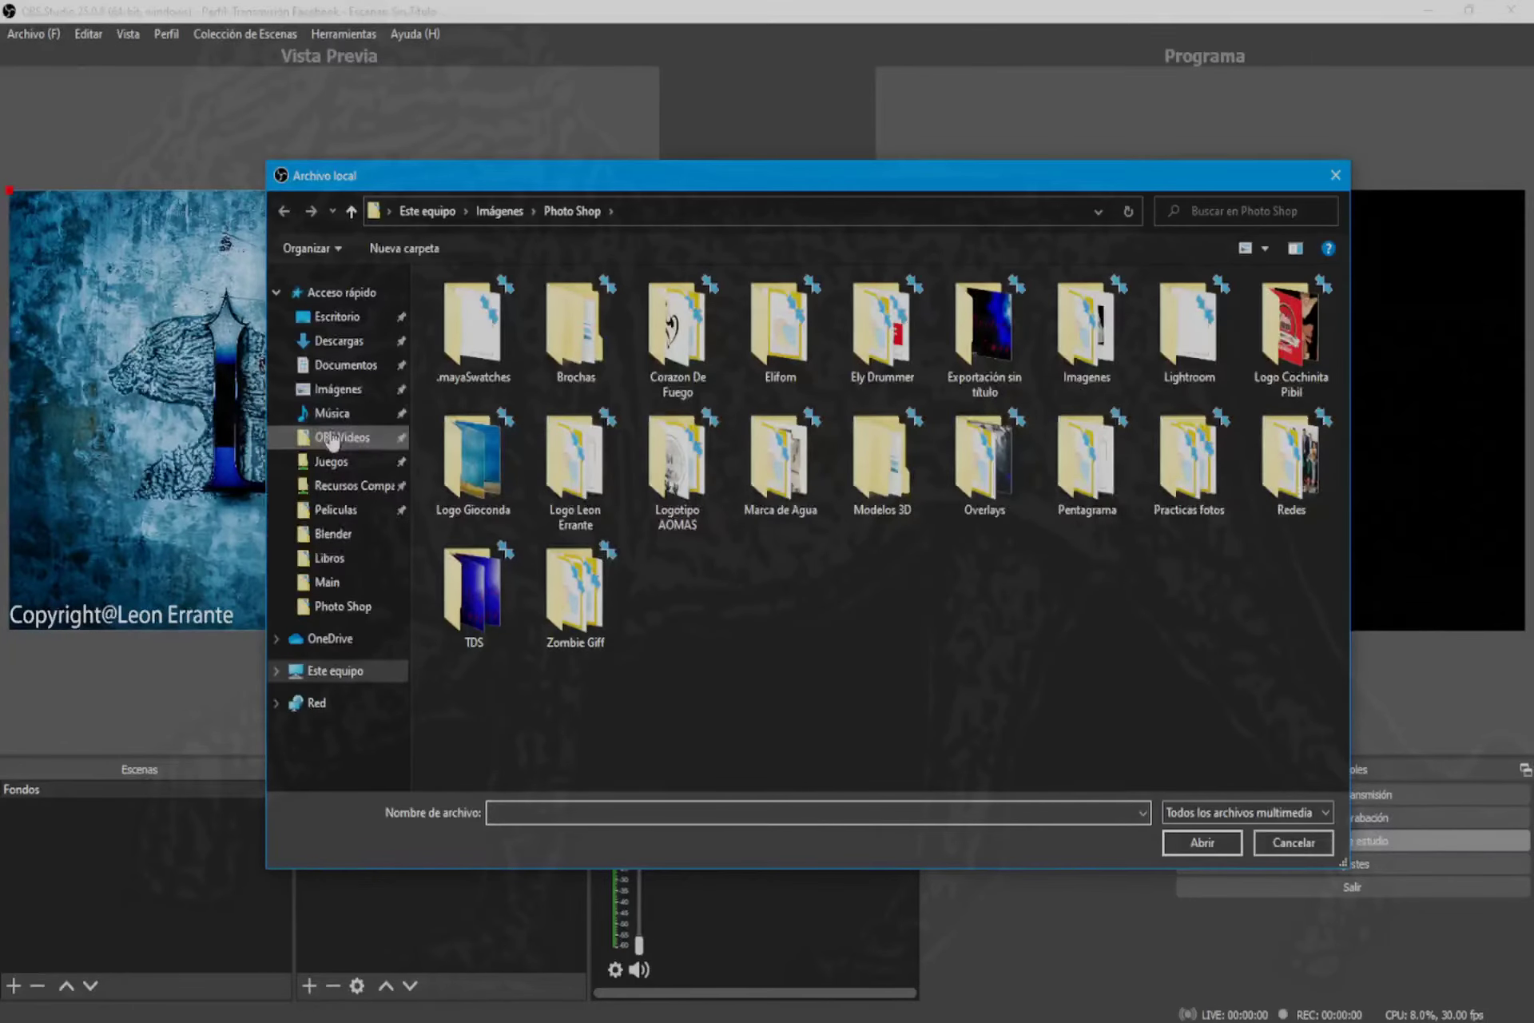
Step: Load Pentagrama.mp4 from the Blender folder in Videos as the source's local file and accept its properties
left_click(274, 672)
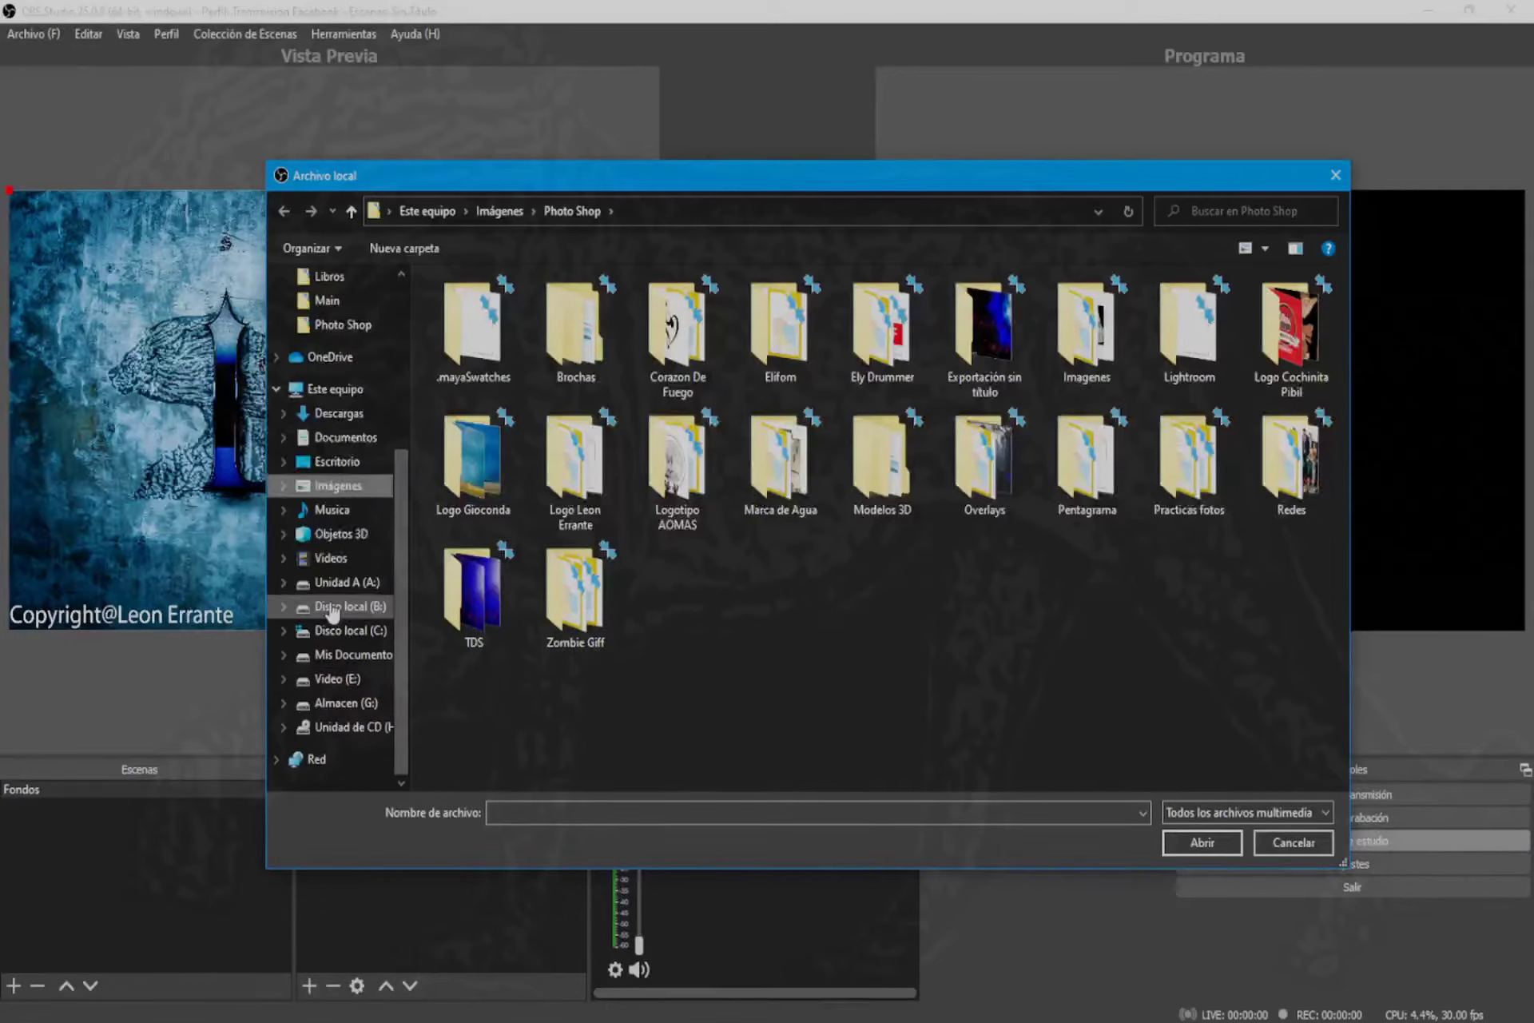
left_click(331, 558)
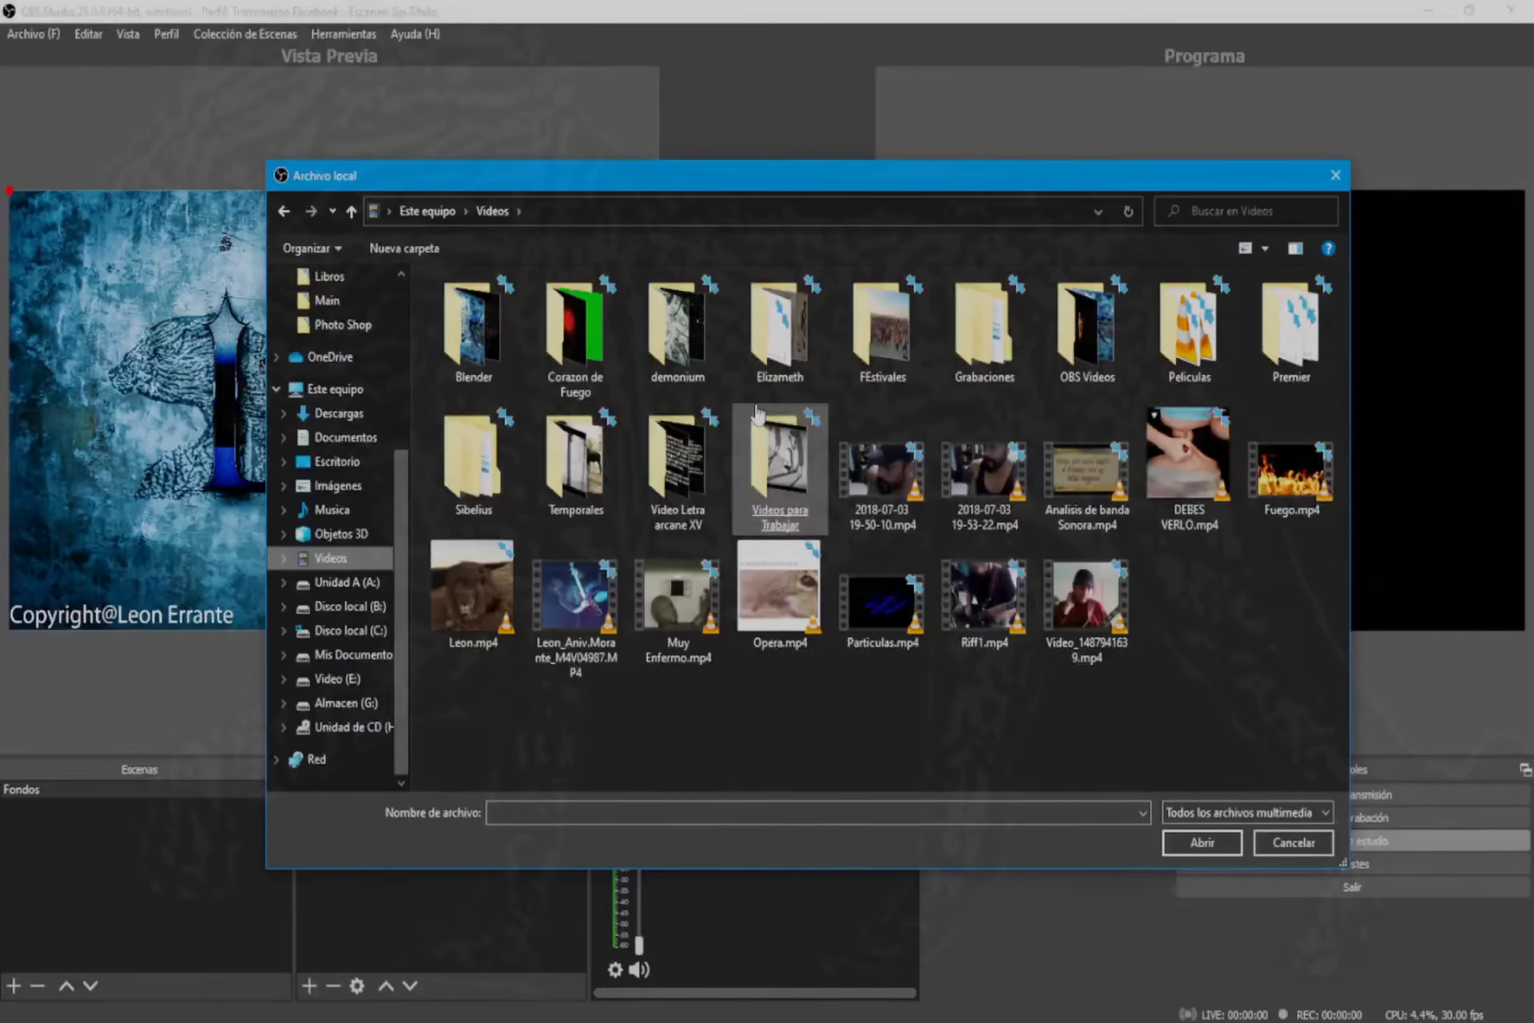
double_click(493, 354)
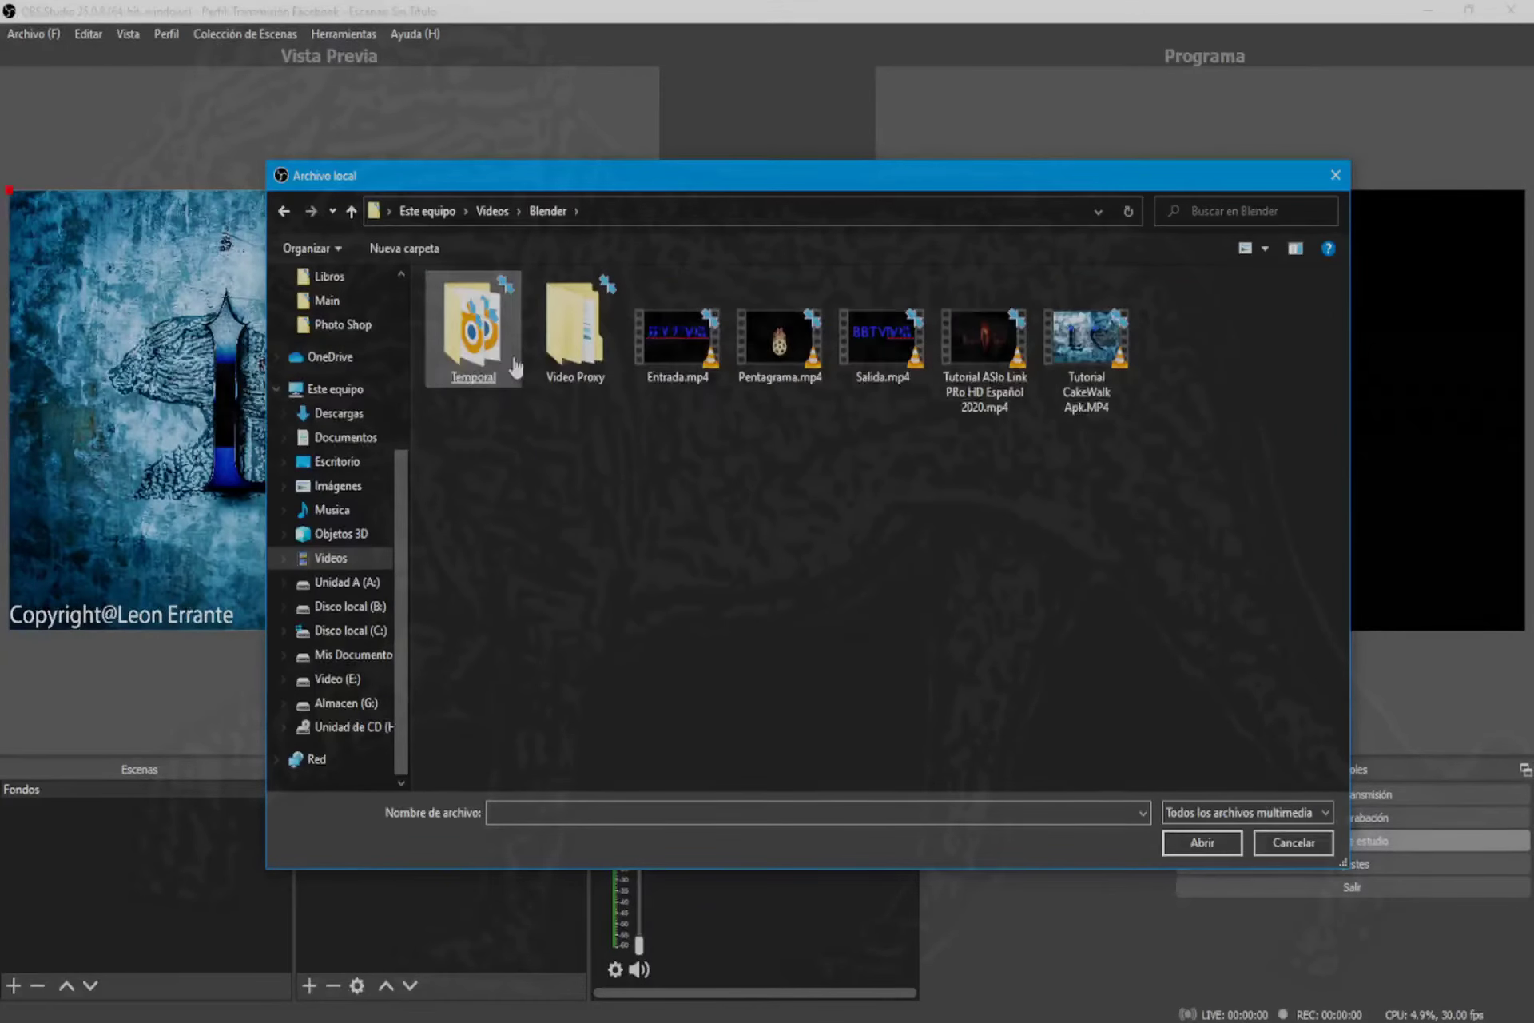
double_click(780, 375)
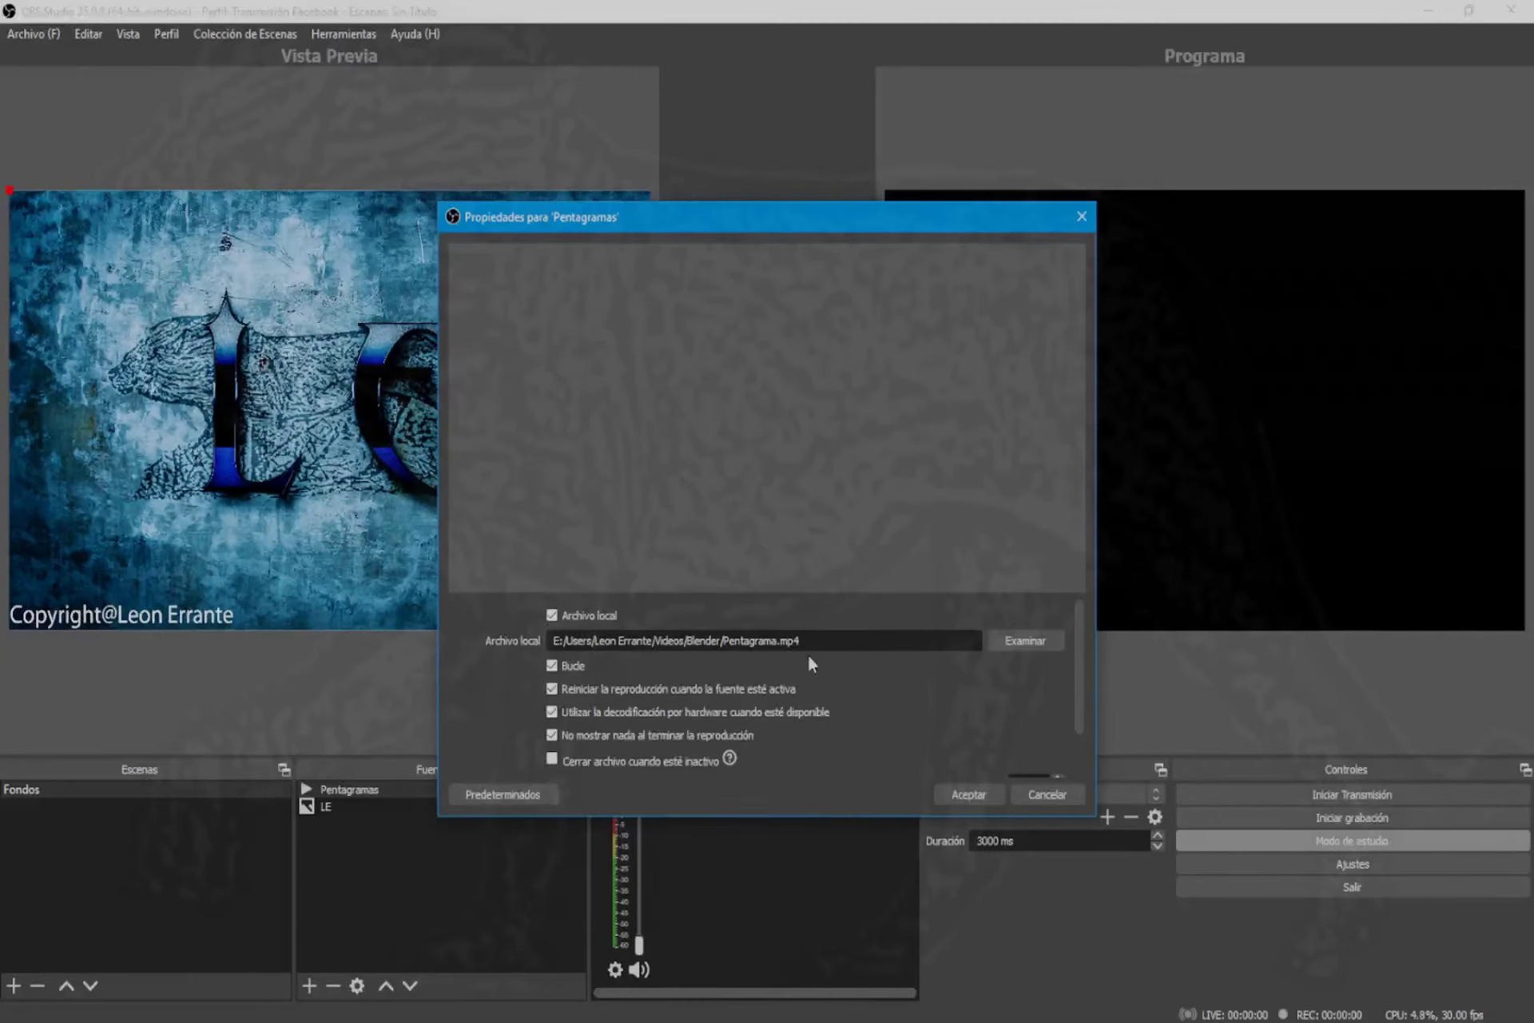
left_click(967, 794)
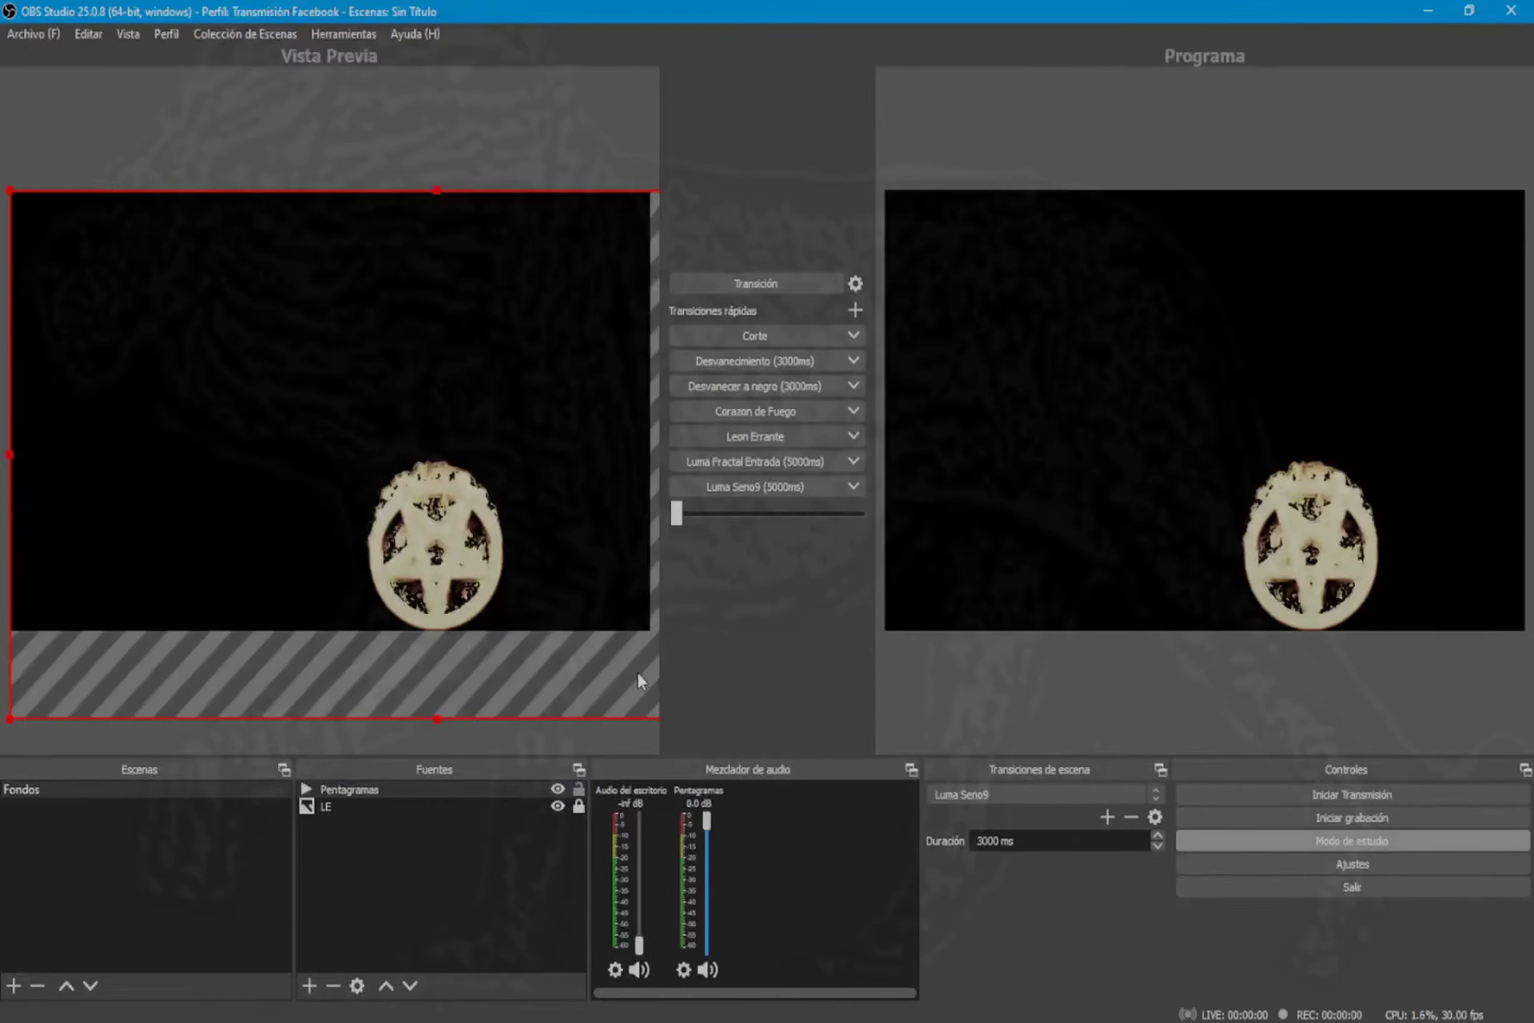
Step: Stretch the Pentagramas video to the screen, then scale it down and place it in the canvas's lower-left corner
right_click(309, 435)
mouse_move(335, 424)
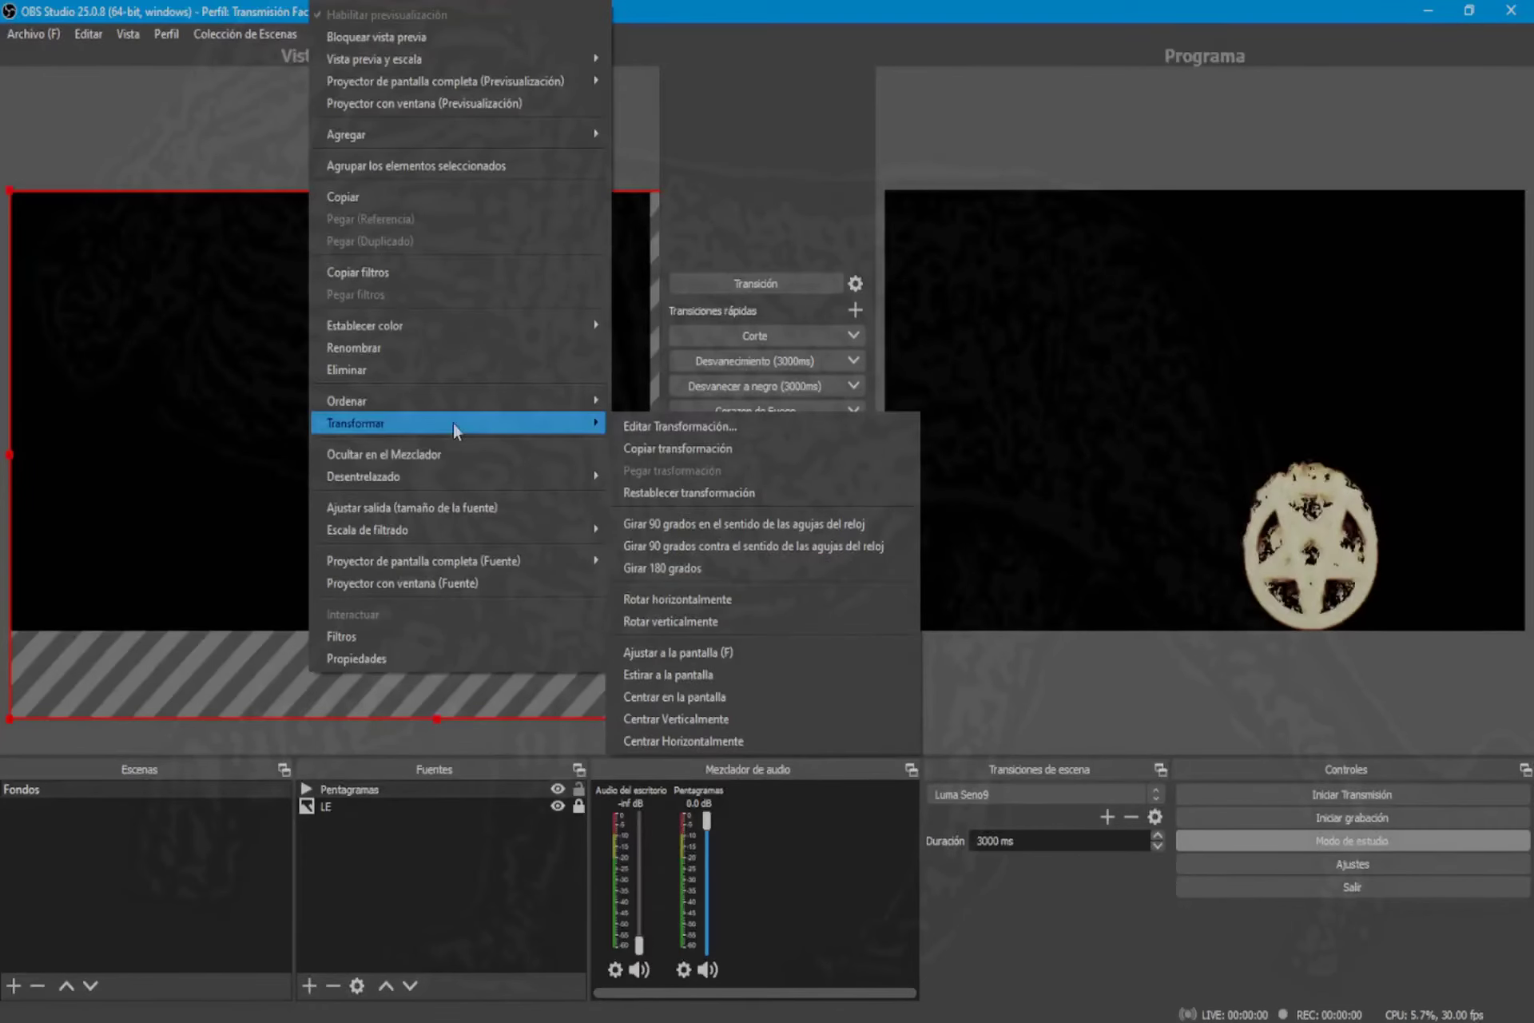
left_click(678, 676)
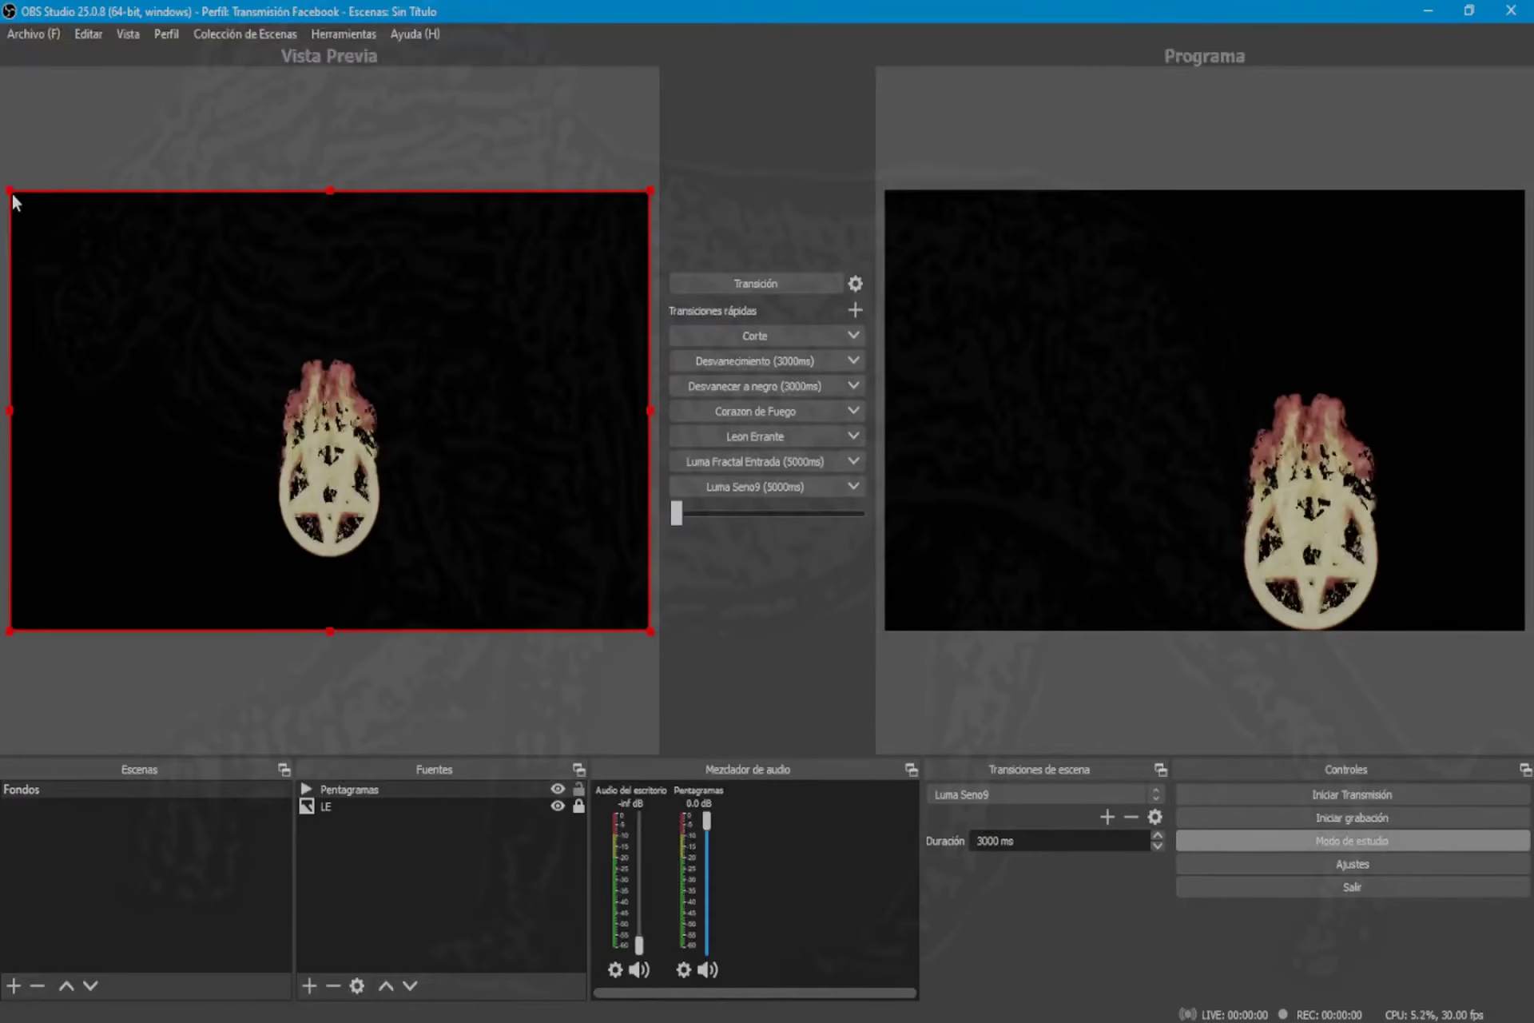
left_click_drag(11, 193, 497, 495)
left_click_drag(612, 539, 82, 577)
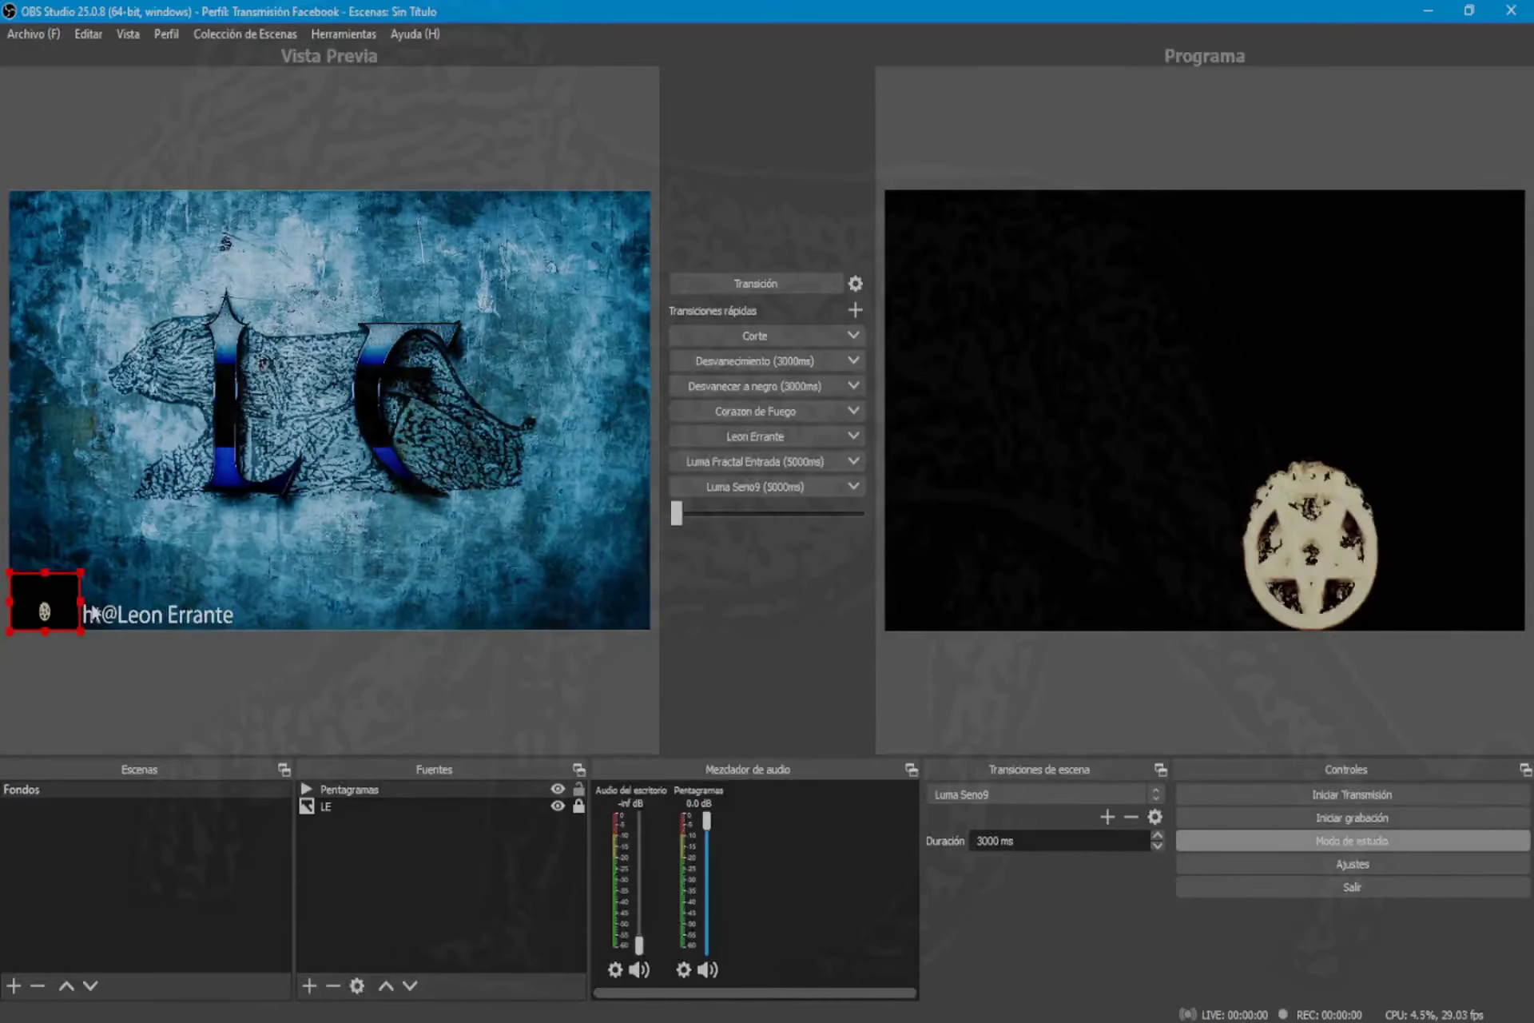
Step: Add a Clave Luma effect filter with its default name to the Pentagramas source
left_click(437, 793)
right_click(435, 787)
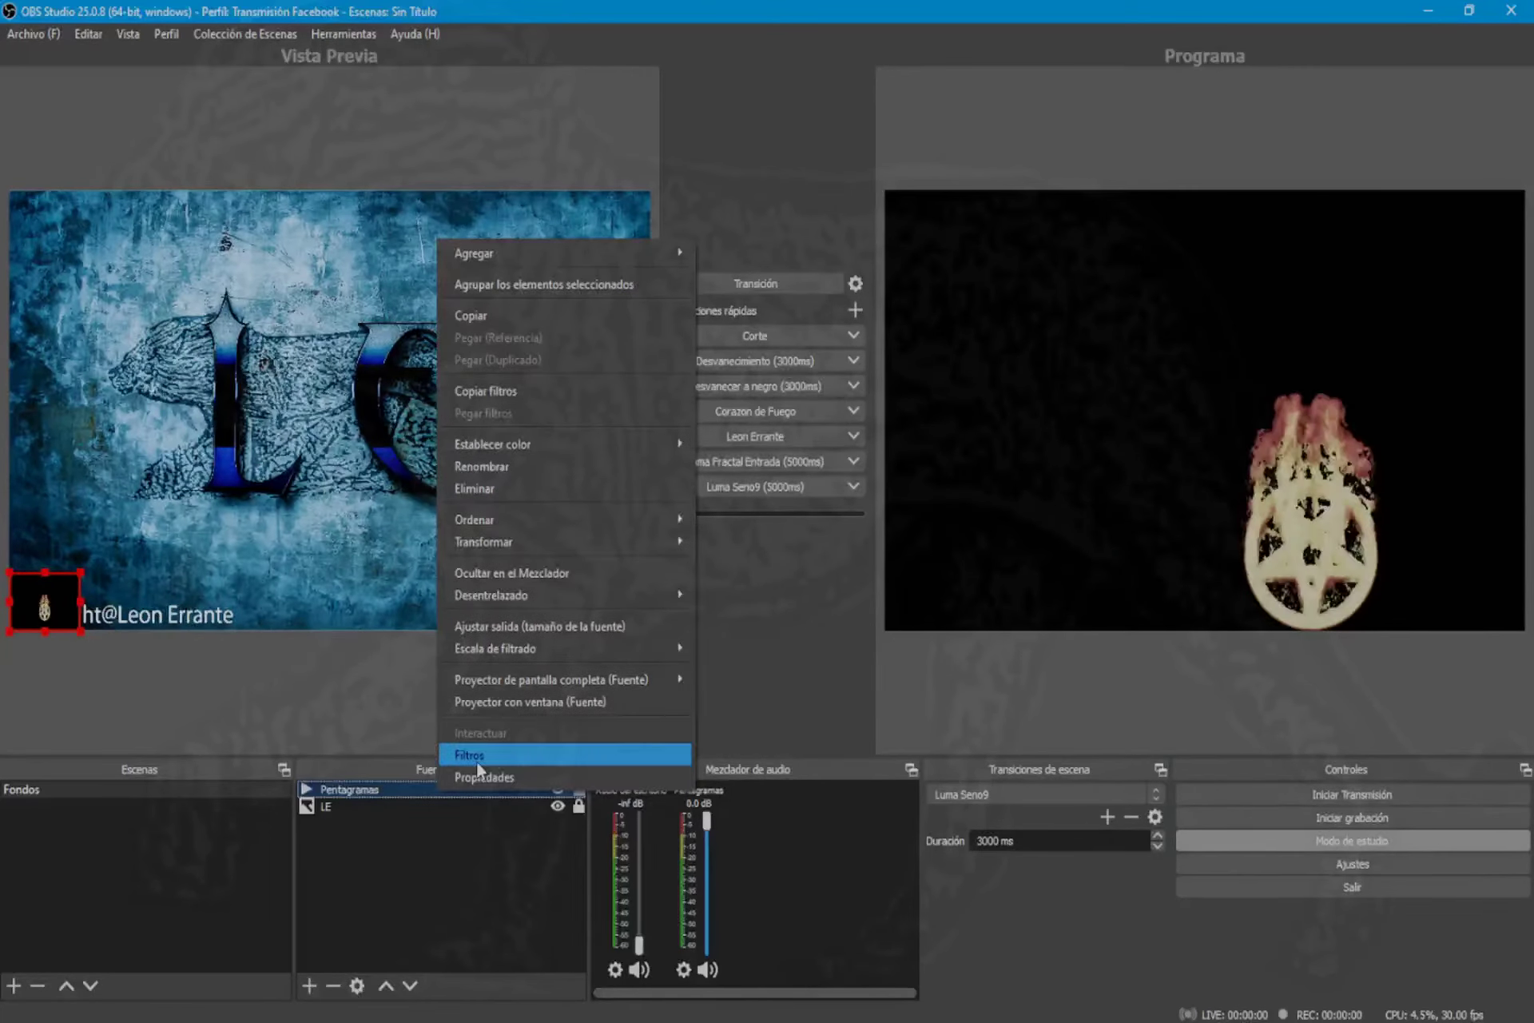
left_click(476, 758)
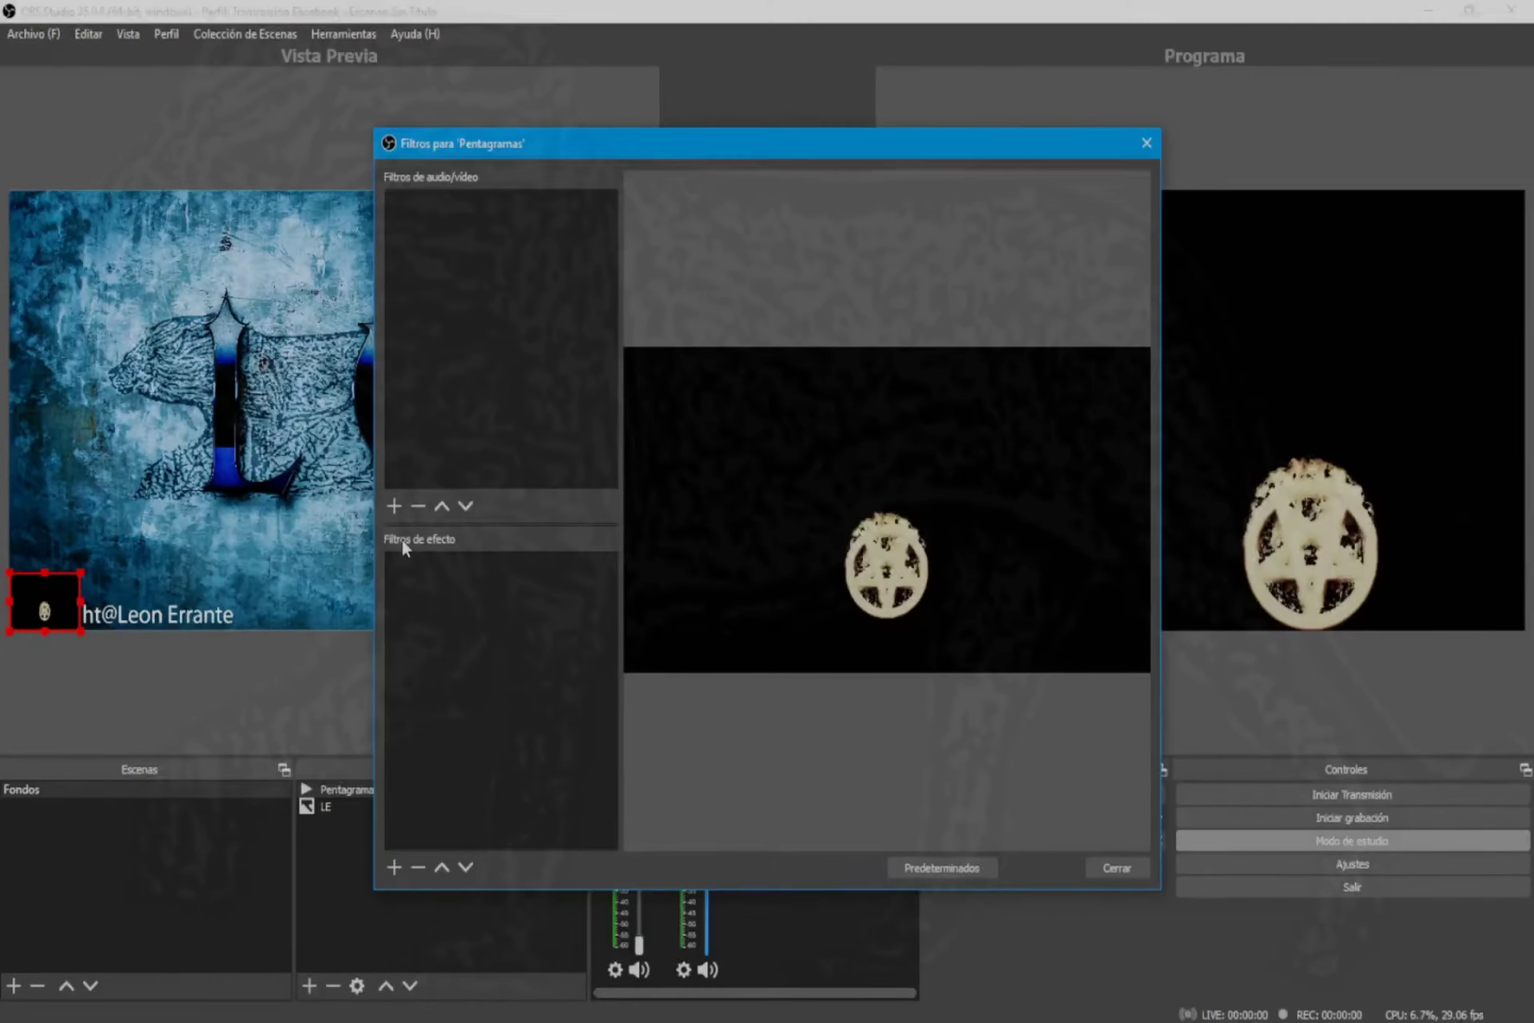
left_click(394, 867)
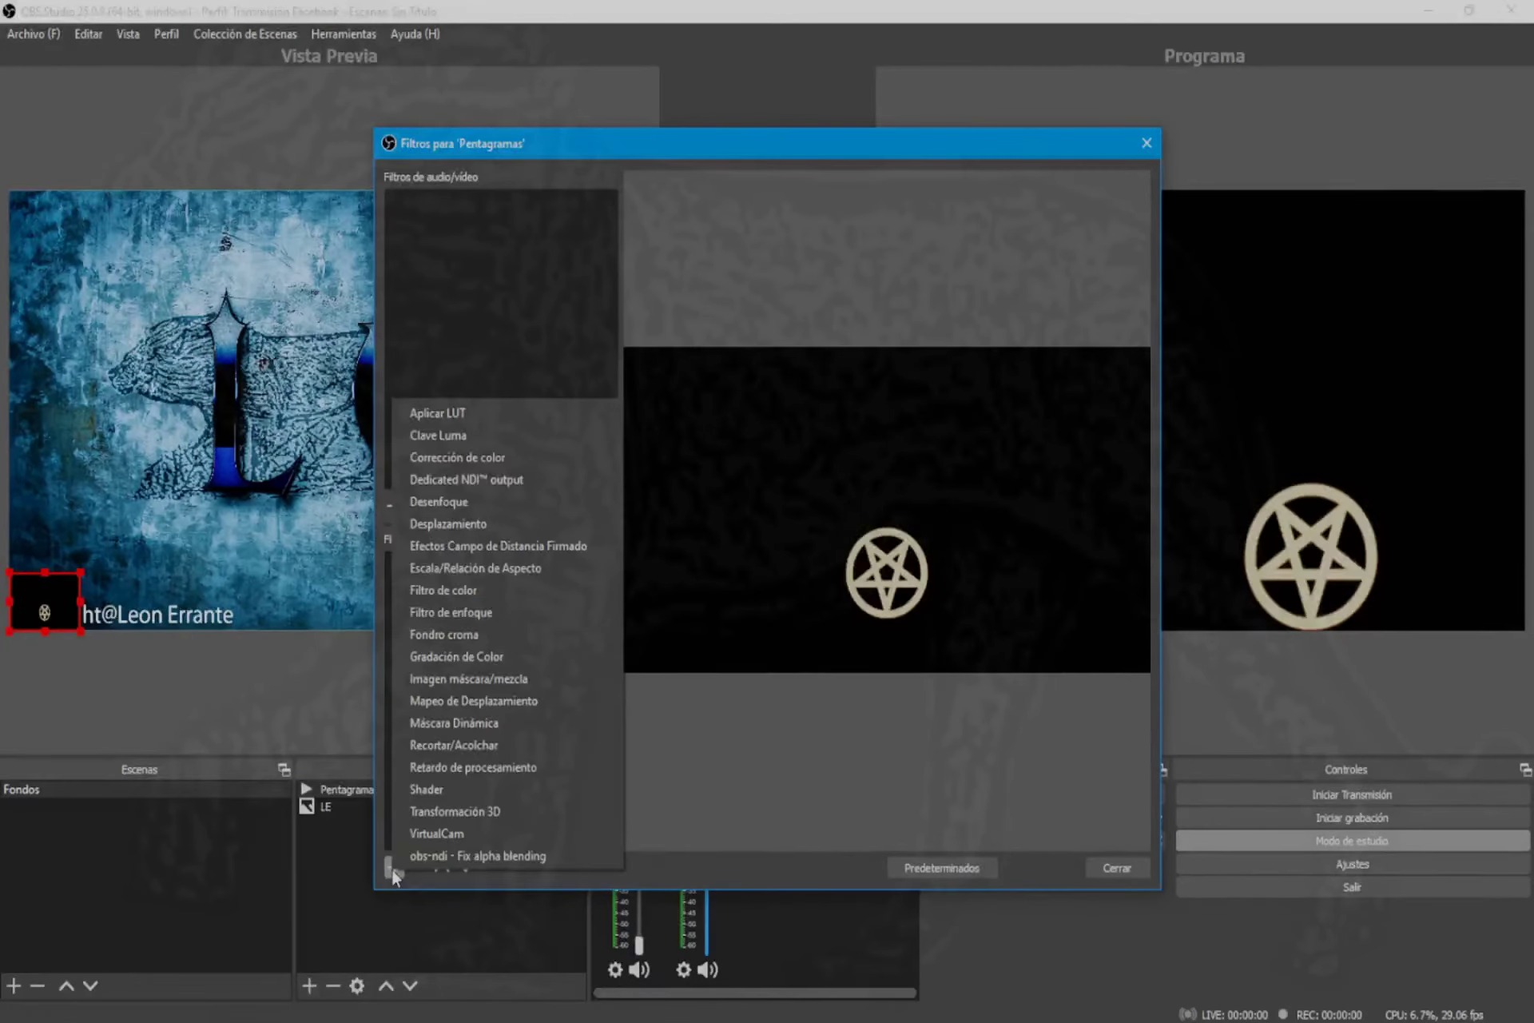
left_click(443, 442)
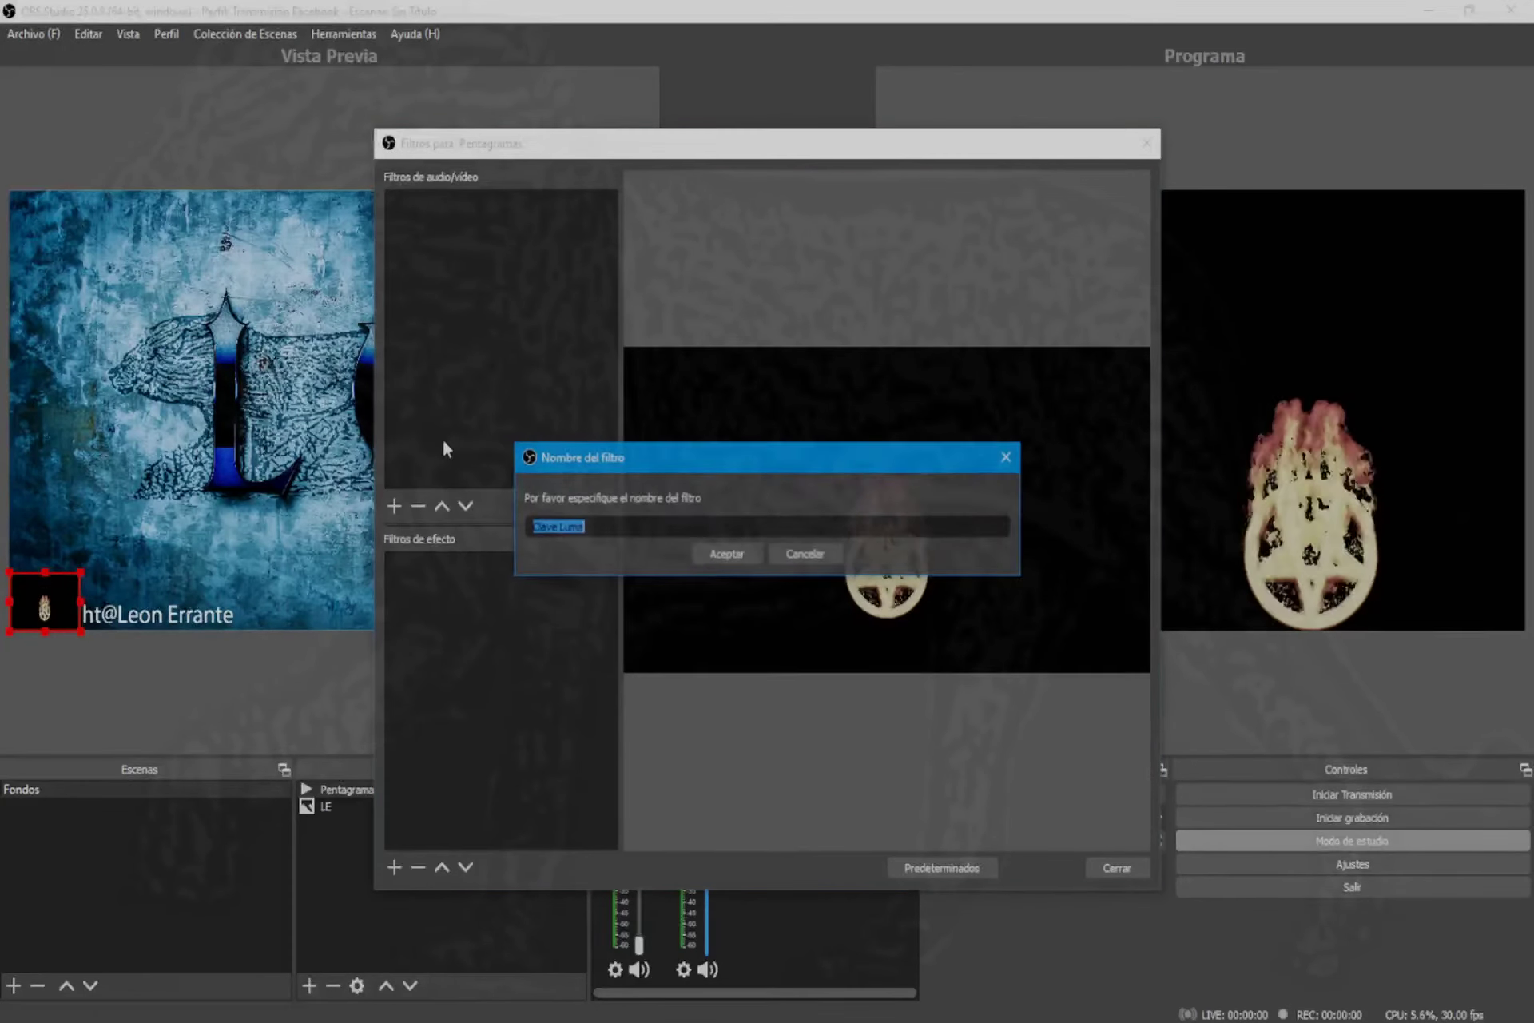
left_click(727, 559)
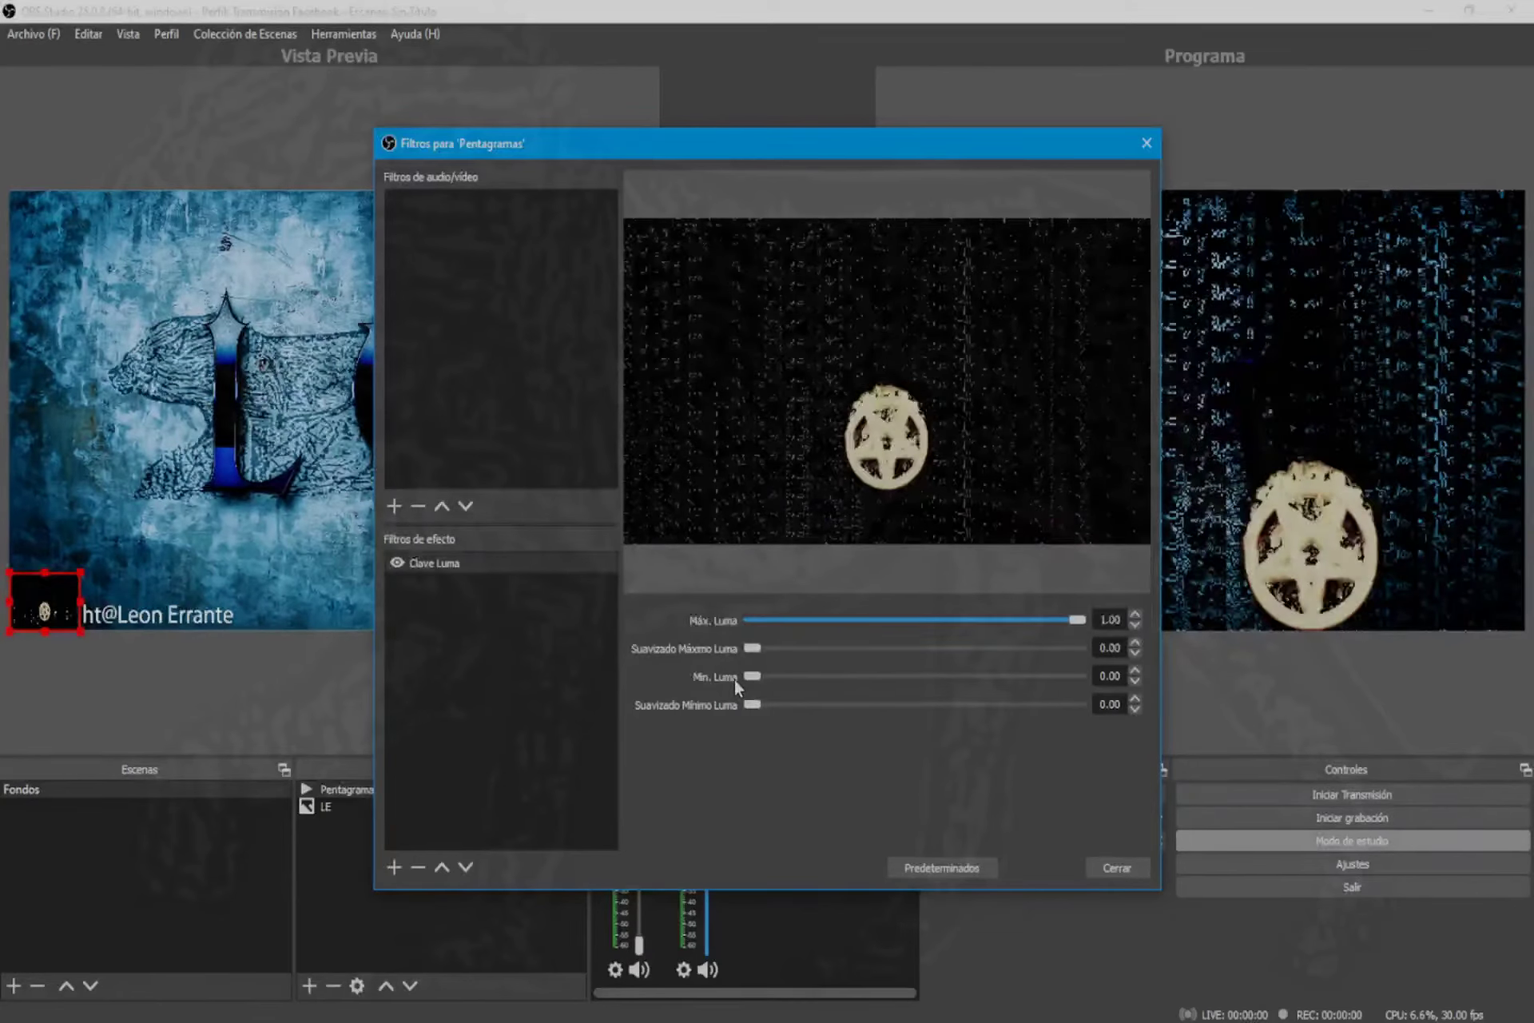
Step: Set the luma key's Min. Luma to 0.01, Suavizado Mínimo Luma to 0.09 and Suavizado Máximo Luma to 0.03, and close the filters
left_click(1134, 671)
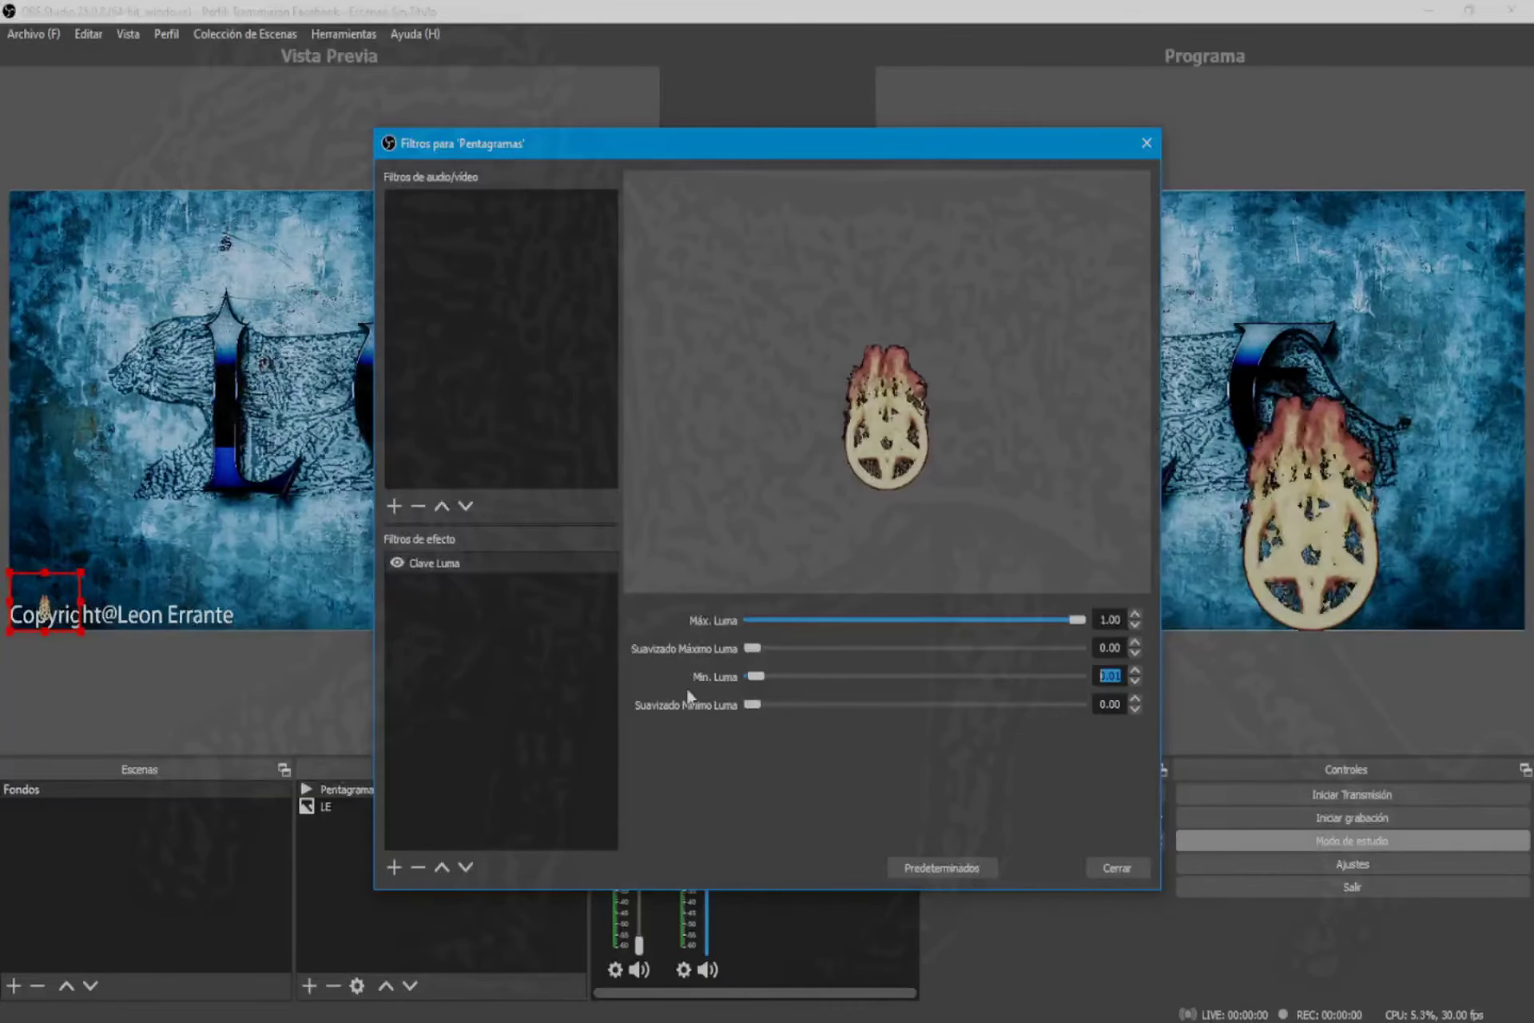
left_click(1135, 698)
left_click(1135, 699)
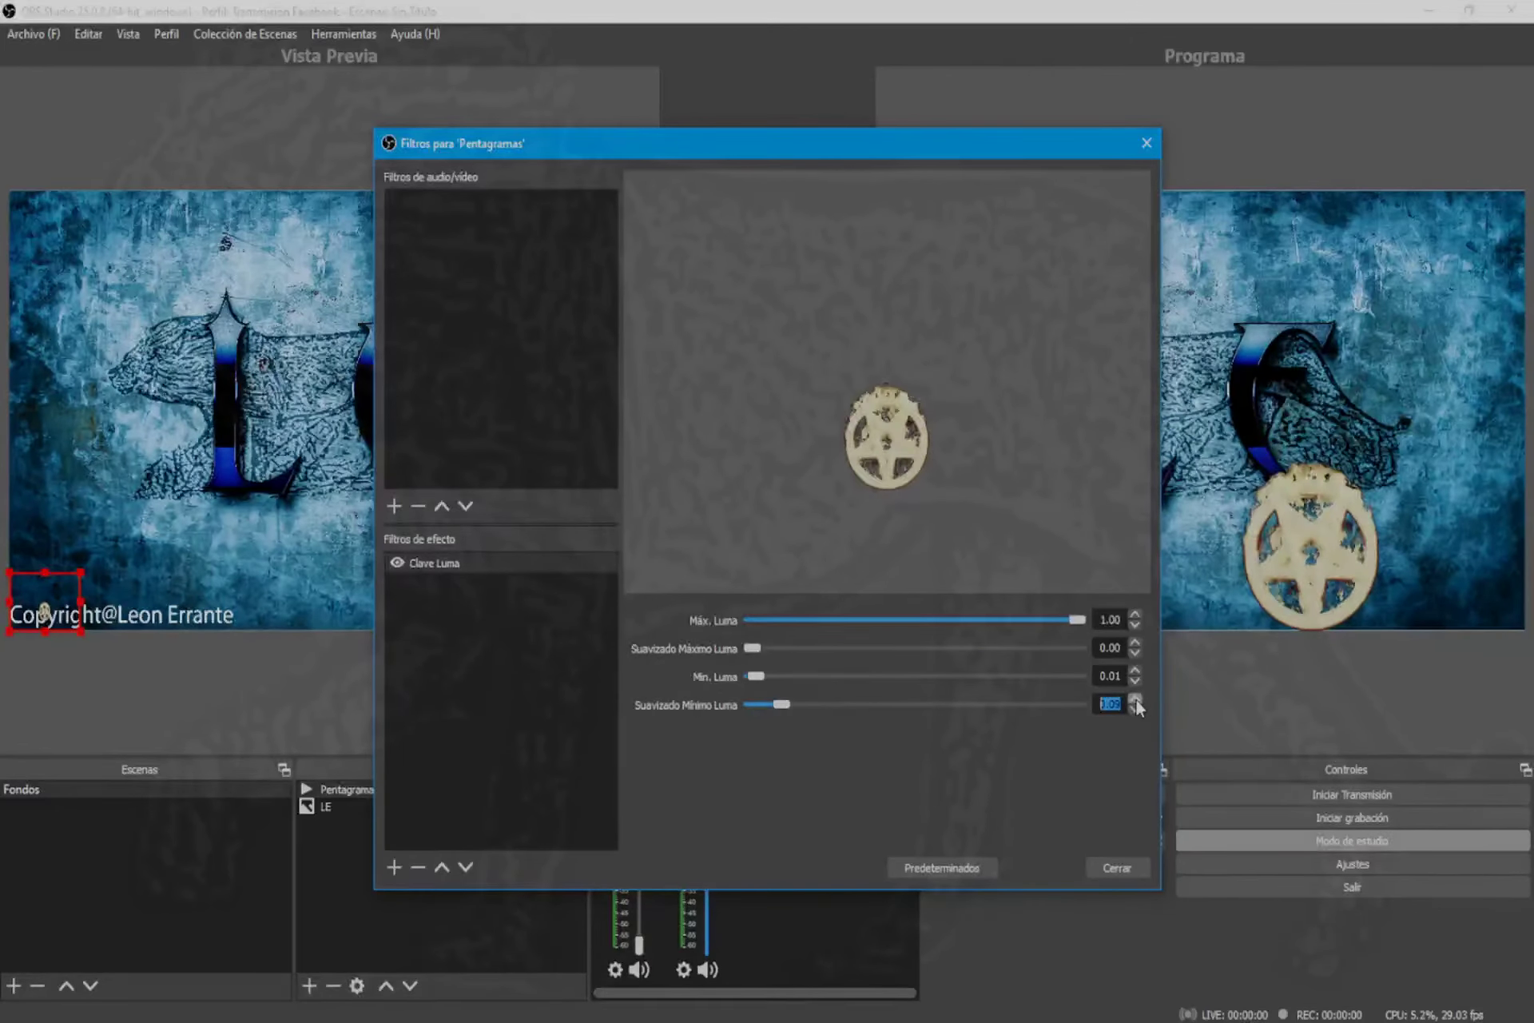
left_click(754, 651)
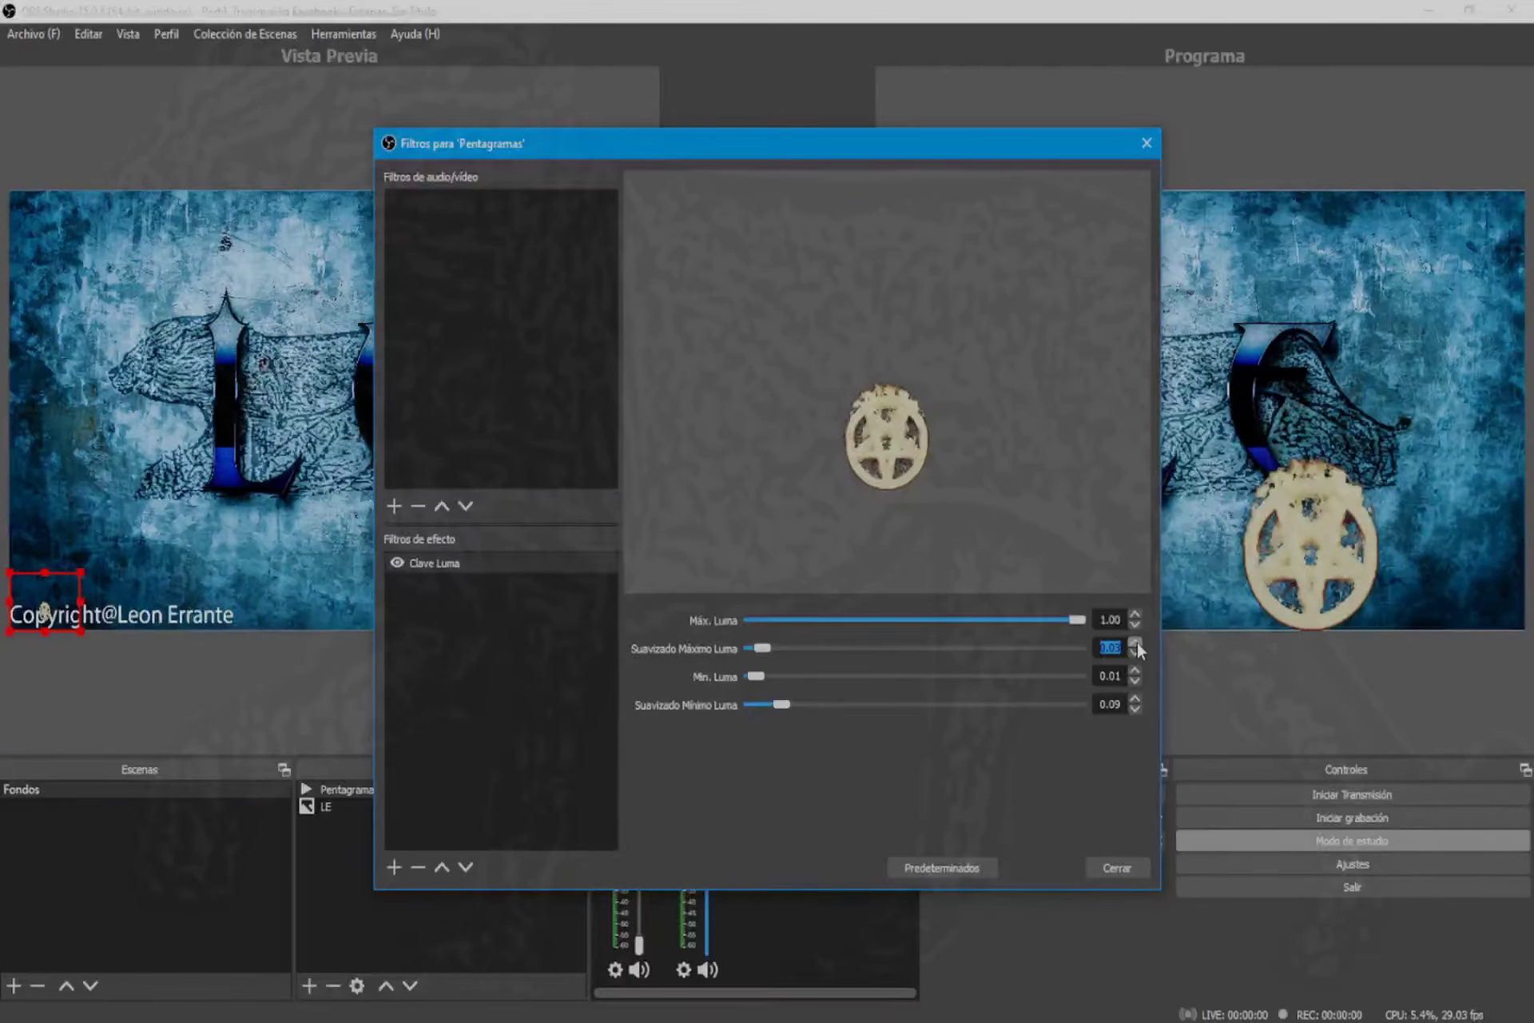
left_click(1116, 868)
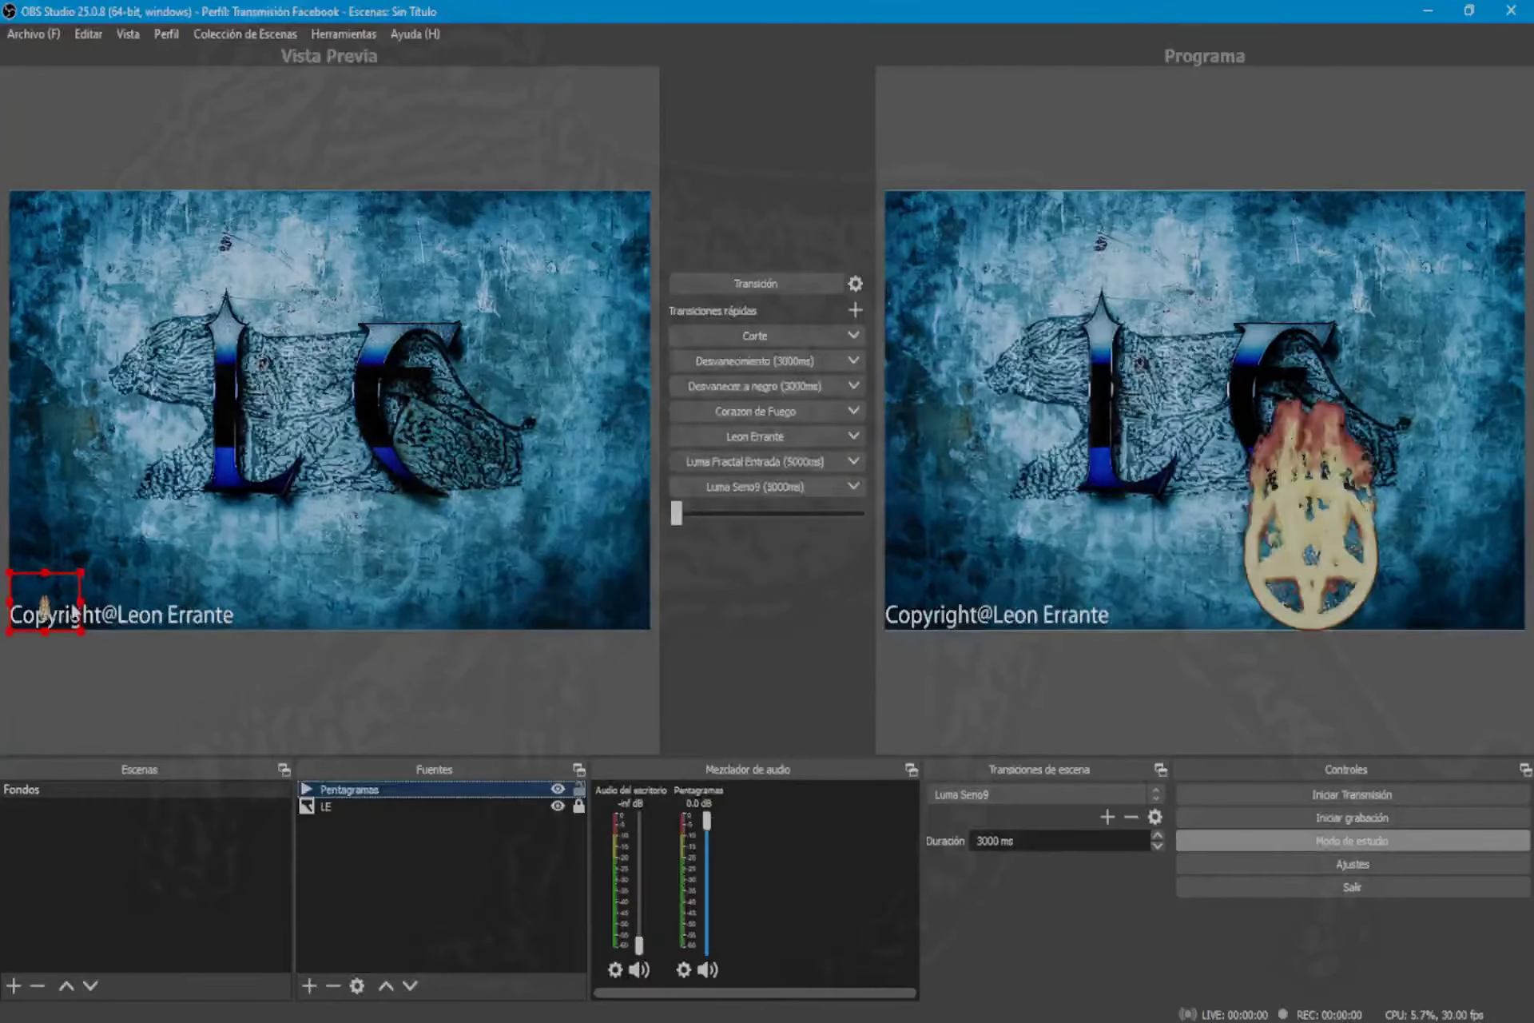
Step: Shrink the keyed pentagram further in the canvas's lower-left corner and lock its source
left_click_drag(73, 593, 33, 590)
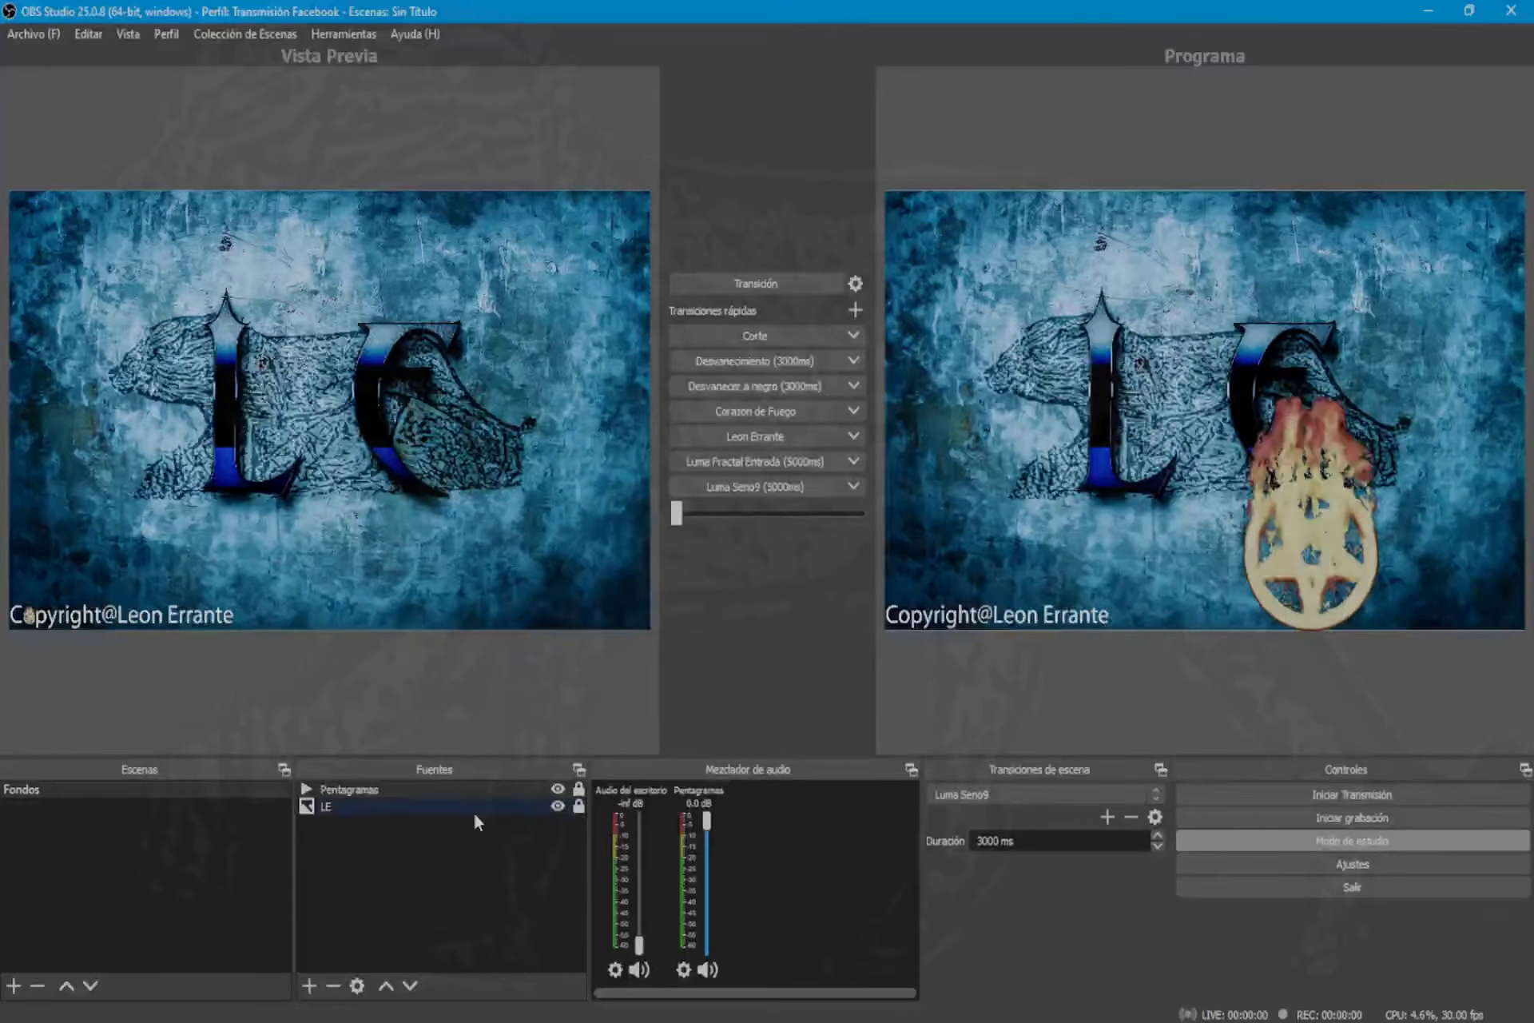
Step: Duplicate the Pentagramas source as a reference and move the copy to the canvas's lower-right corner
left_click(423, 790)
right_click(425, 793)
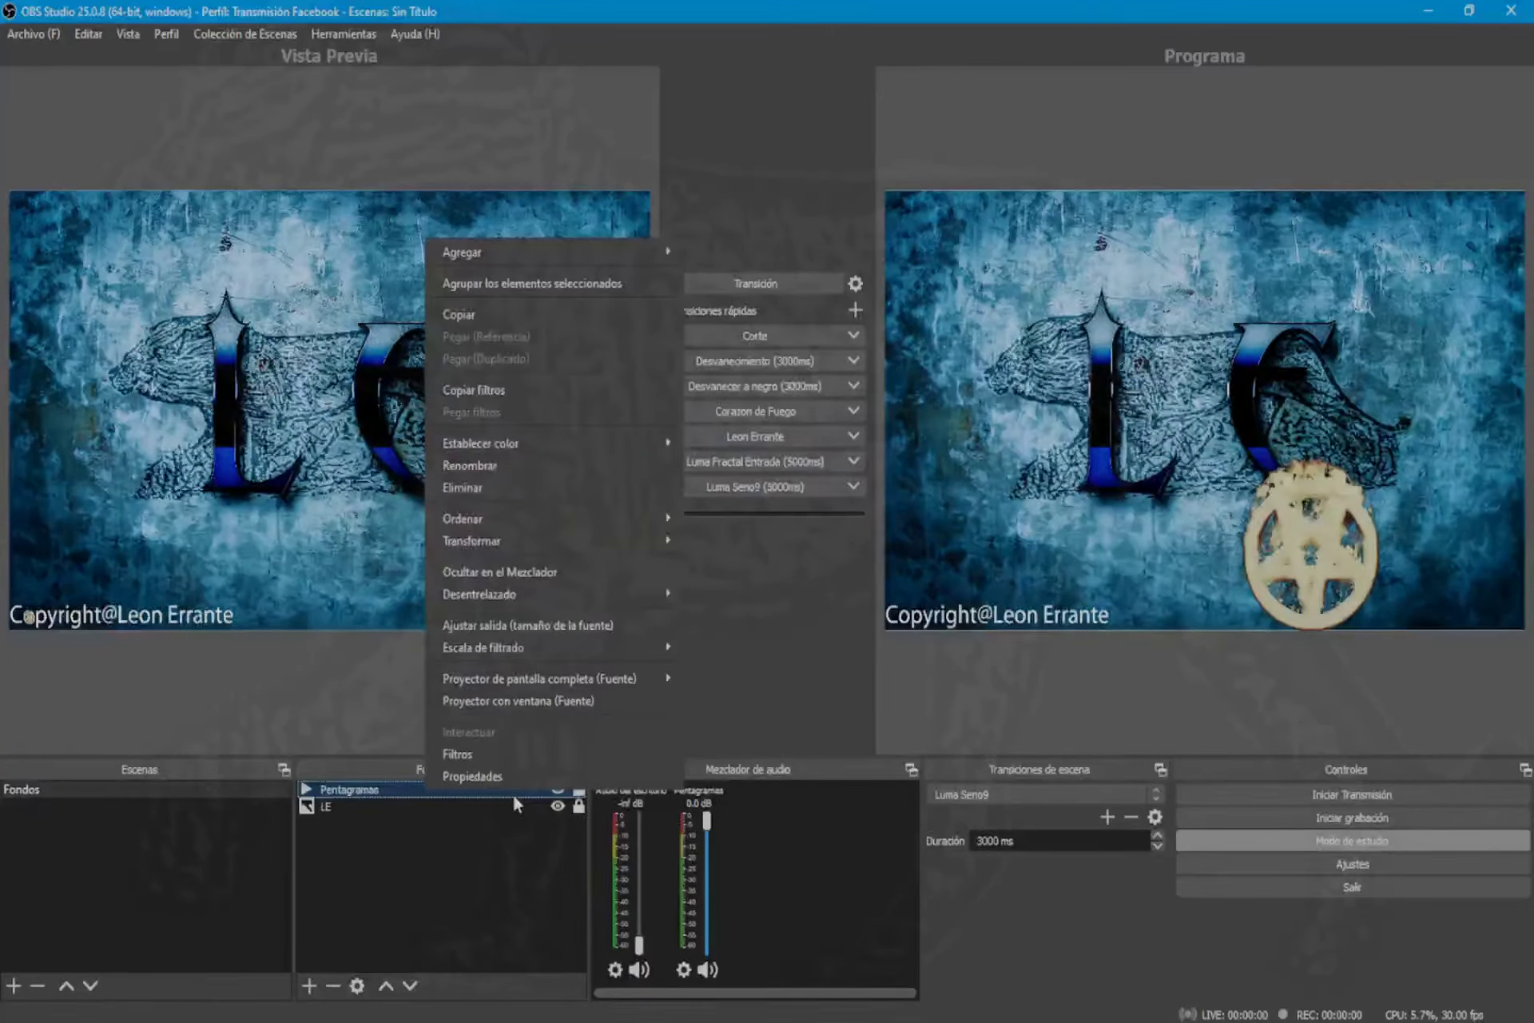
left_click(492, 317)
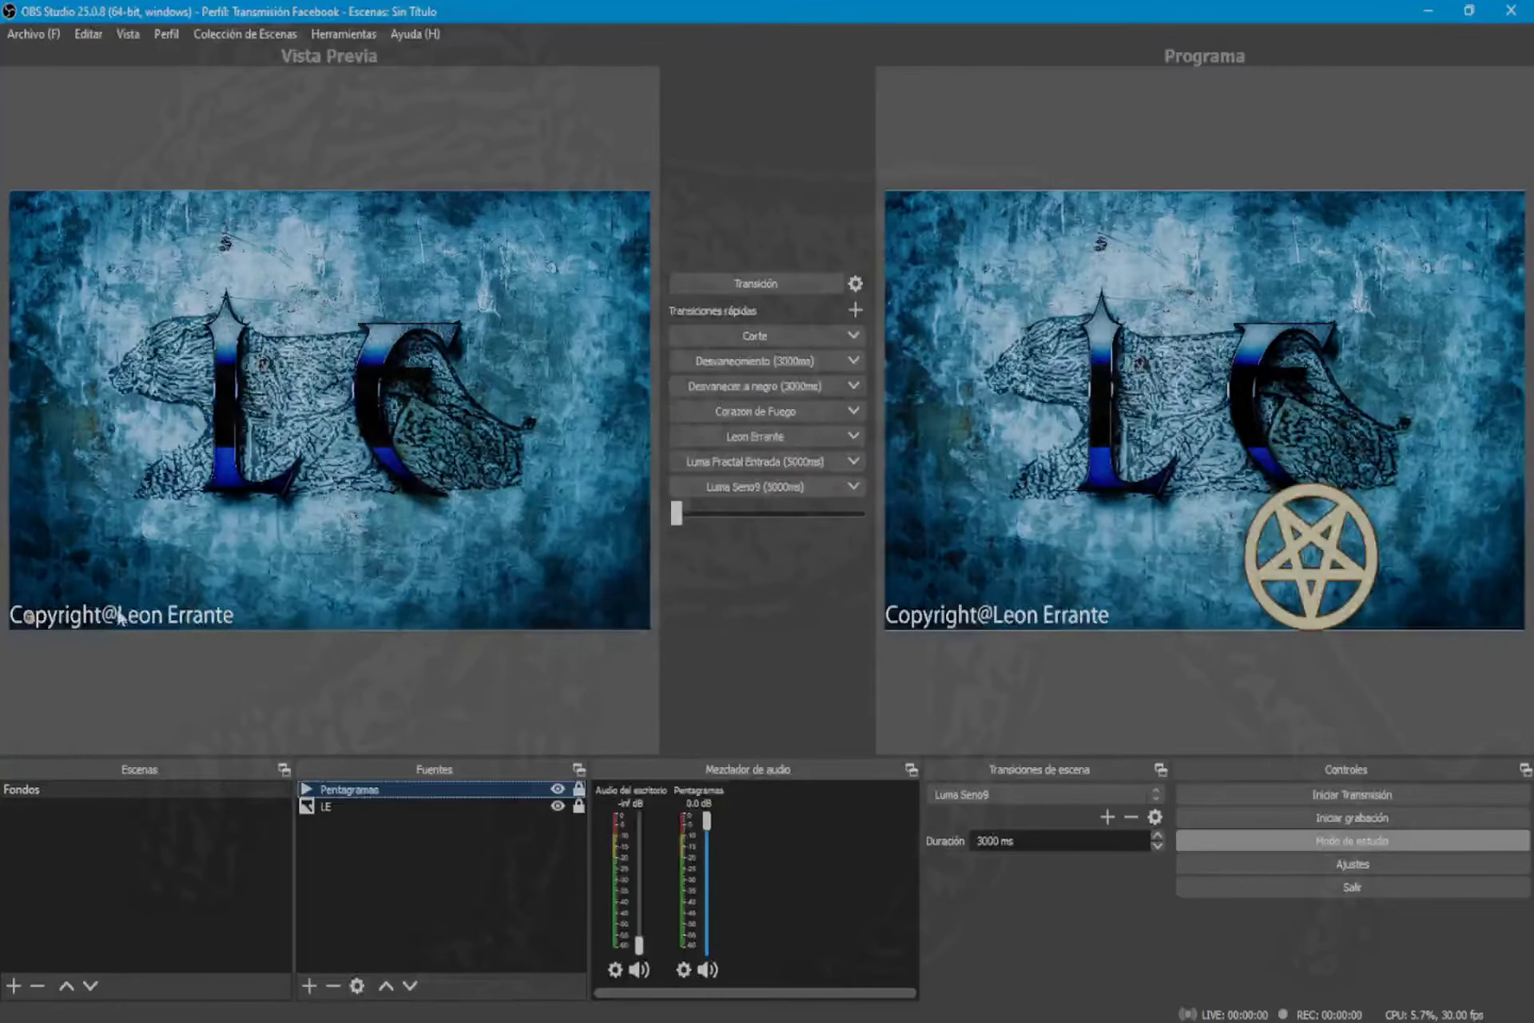
right_click(377, 849)
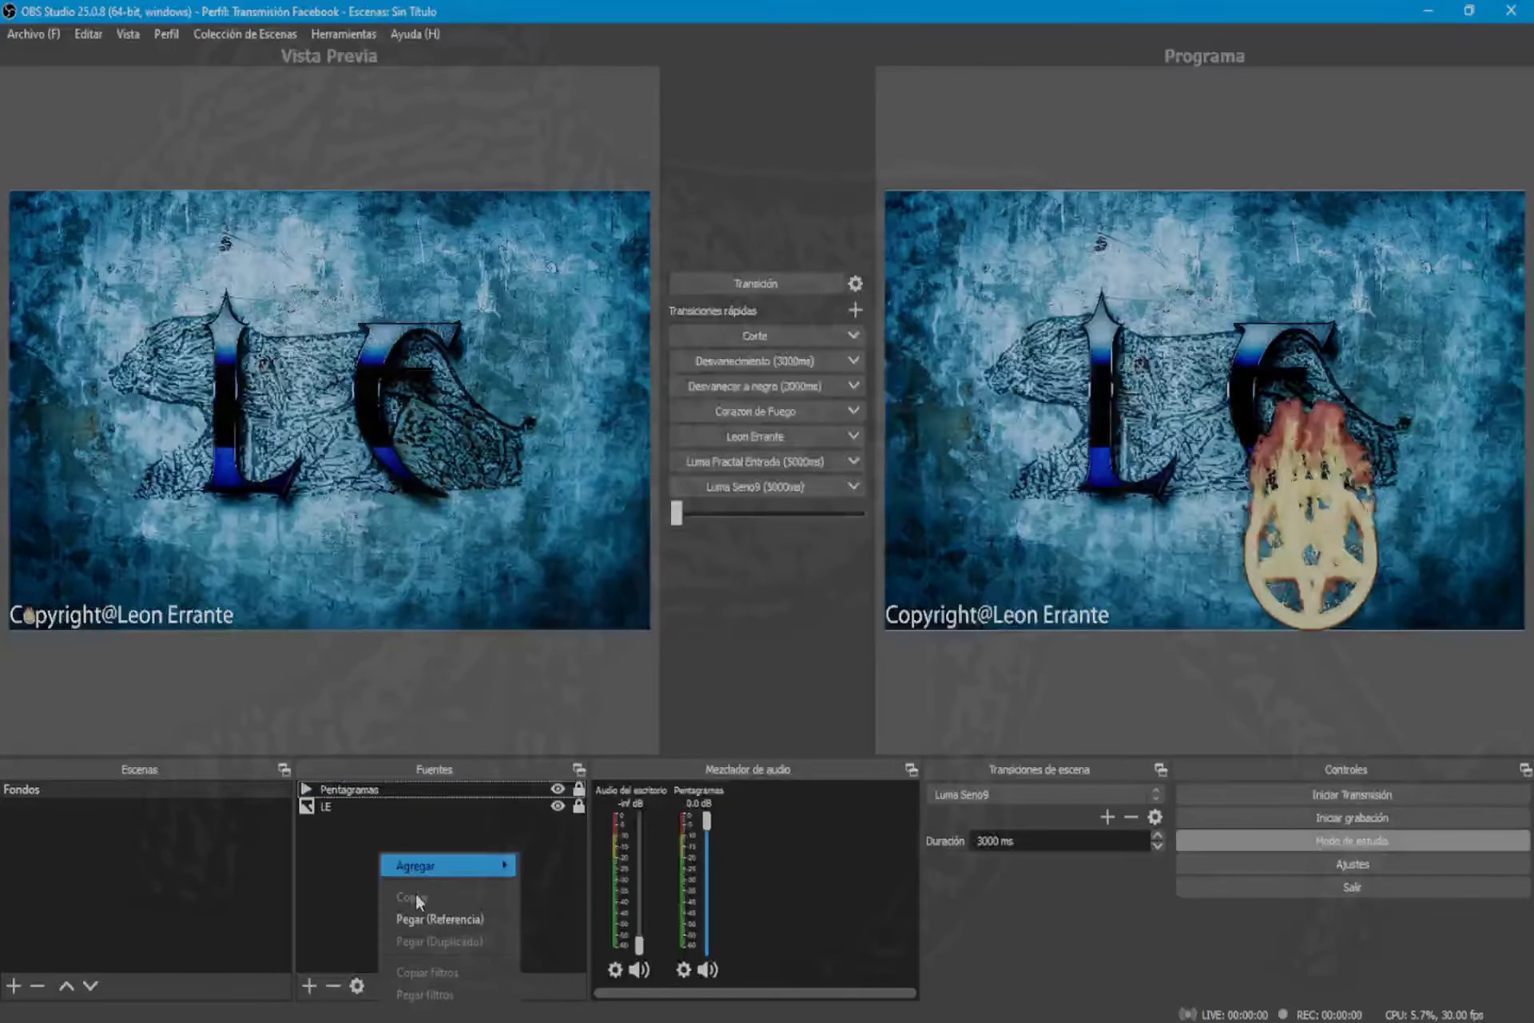
left_click(448, 919)
left_click_drag(36, 621, 636, 622)
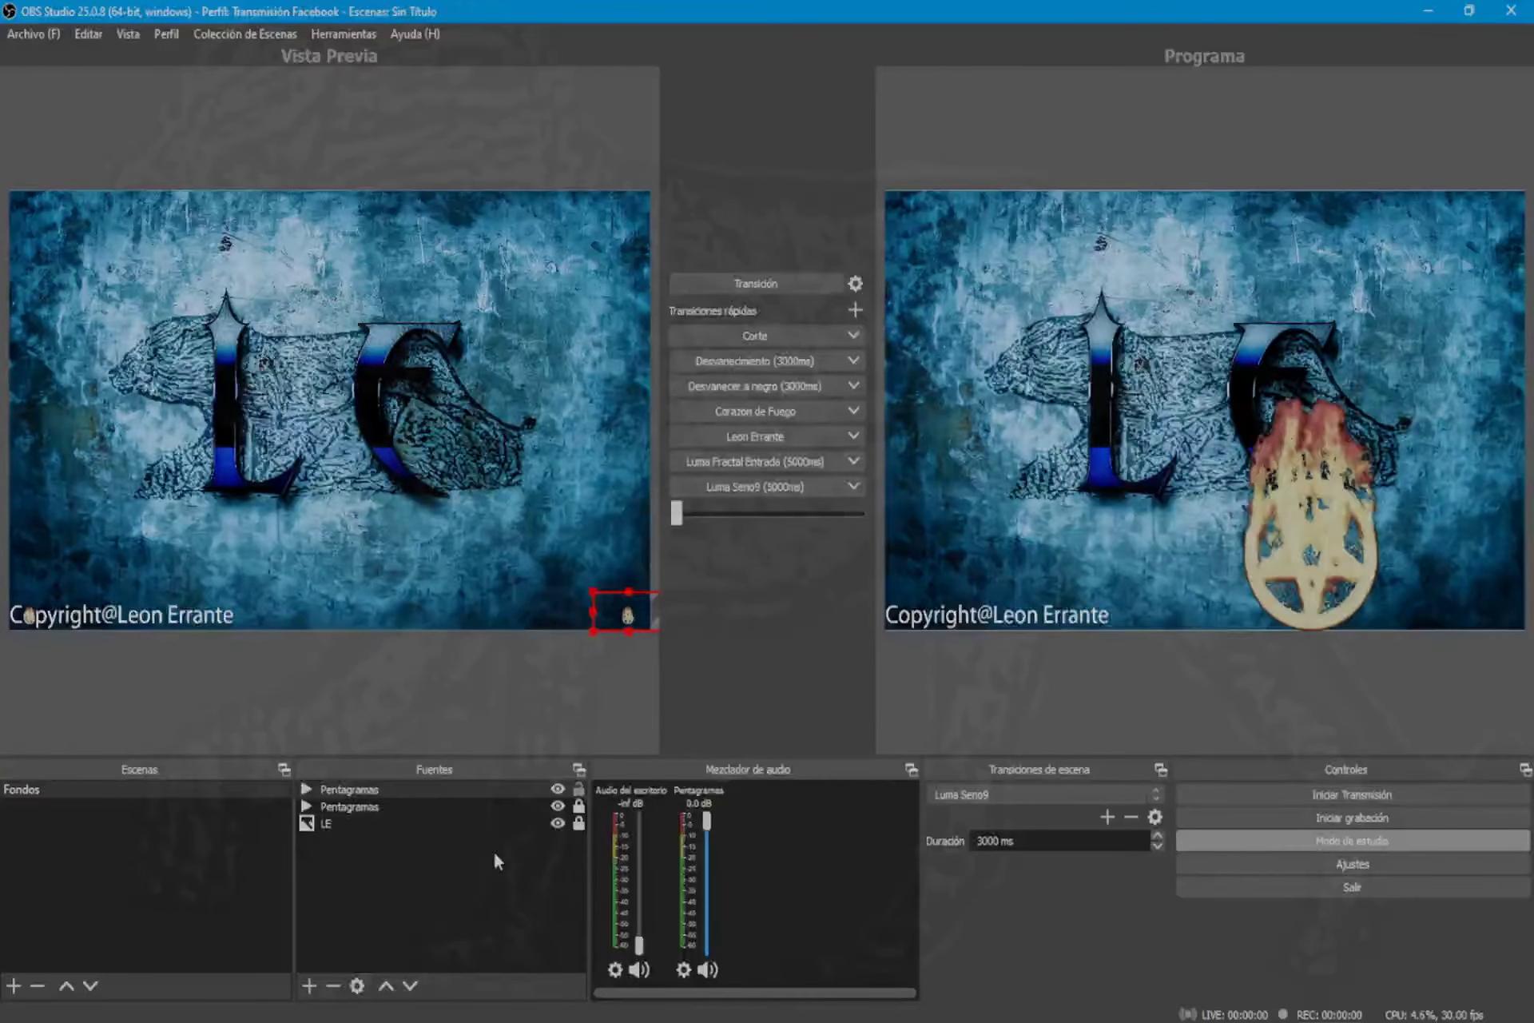
Step: Send the previewed scene to the program output with the 3000 ms Desvanecimiento quick transition
left_click(761, 366)
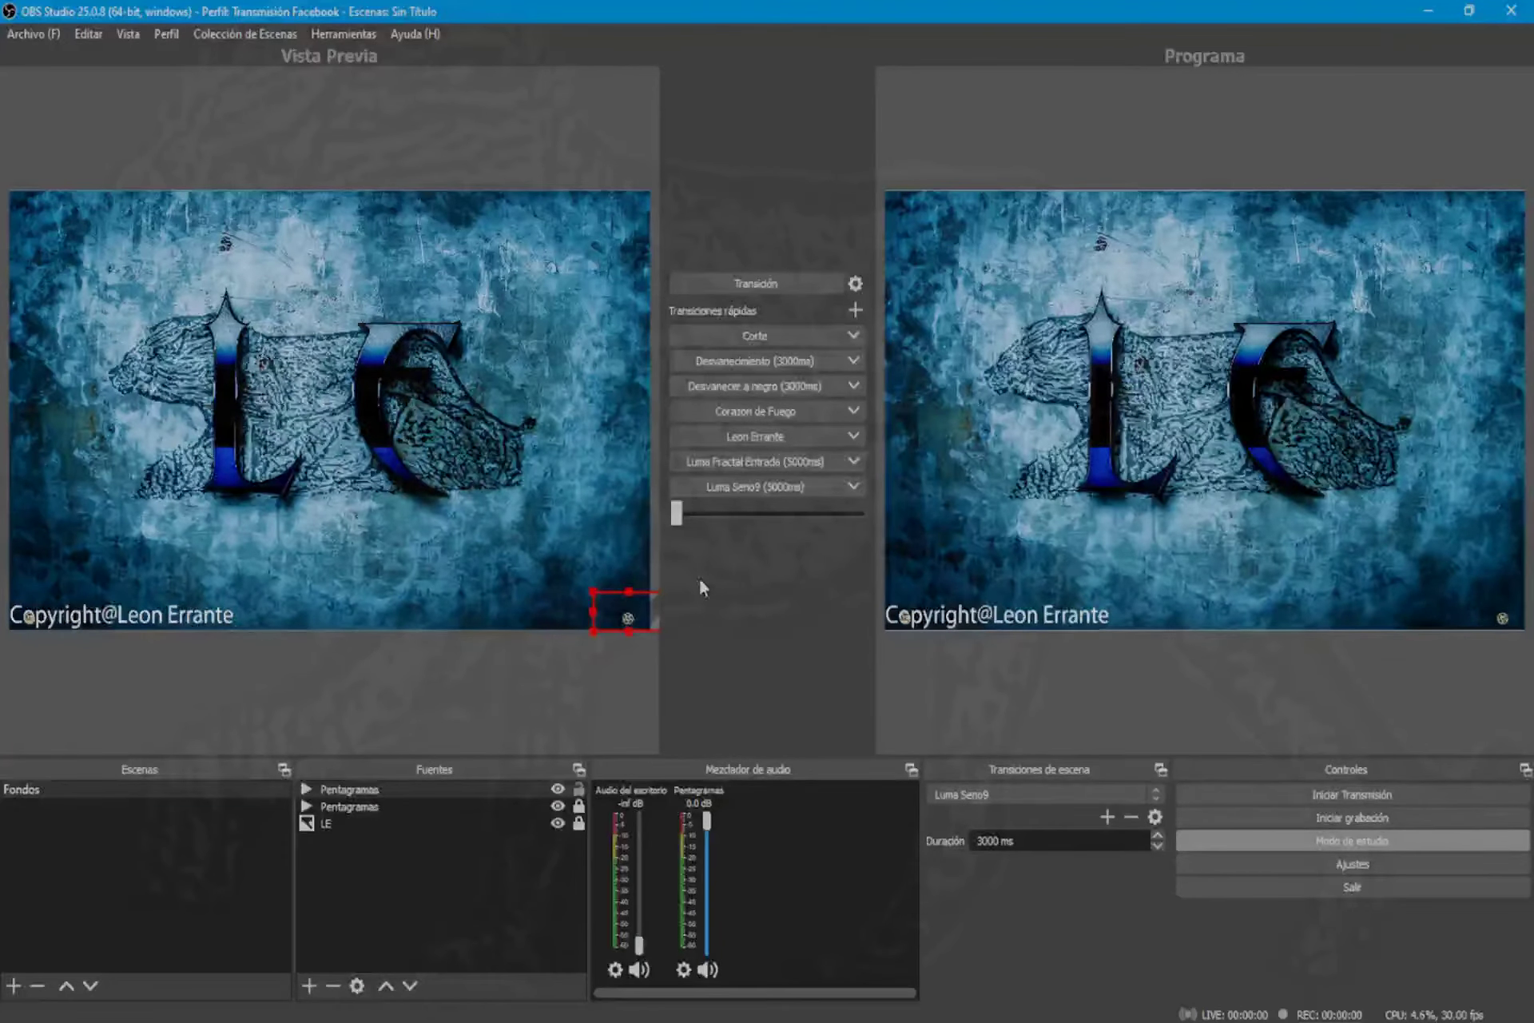
Step: Create a new scene named Camara
left_click(136, 823)
right_click(78, 813)
left_click(112, 828)
key("BackSpace")
type("Camara")
key("Return")
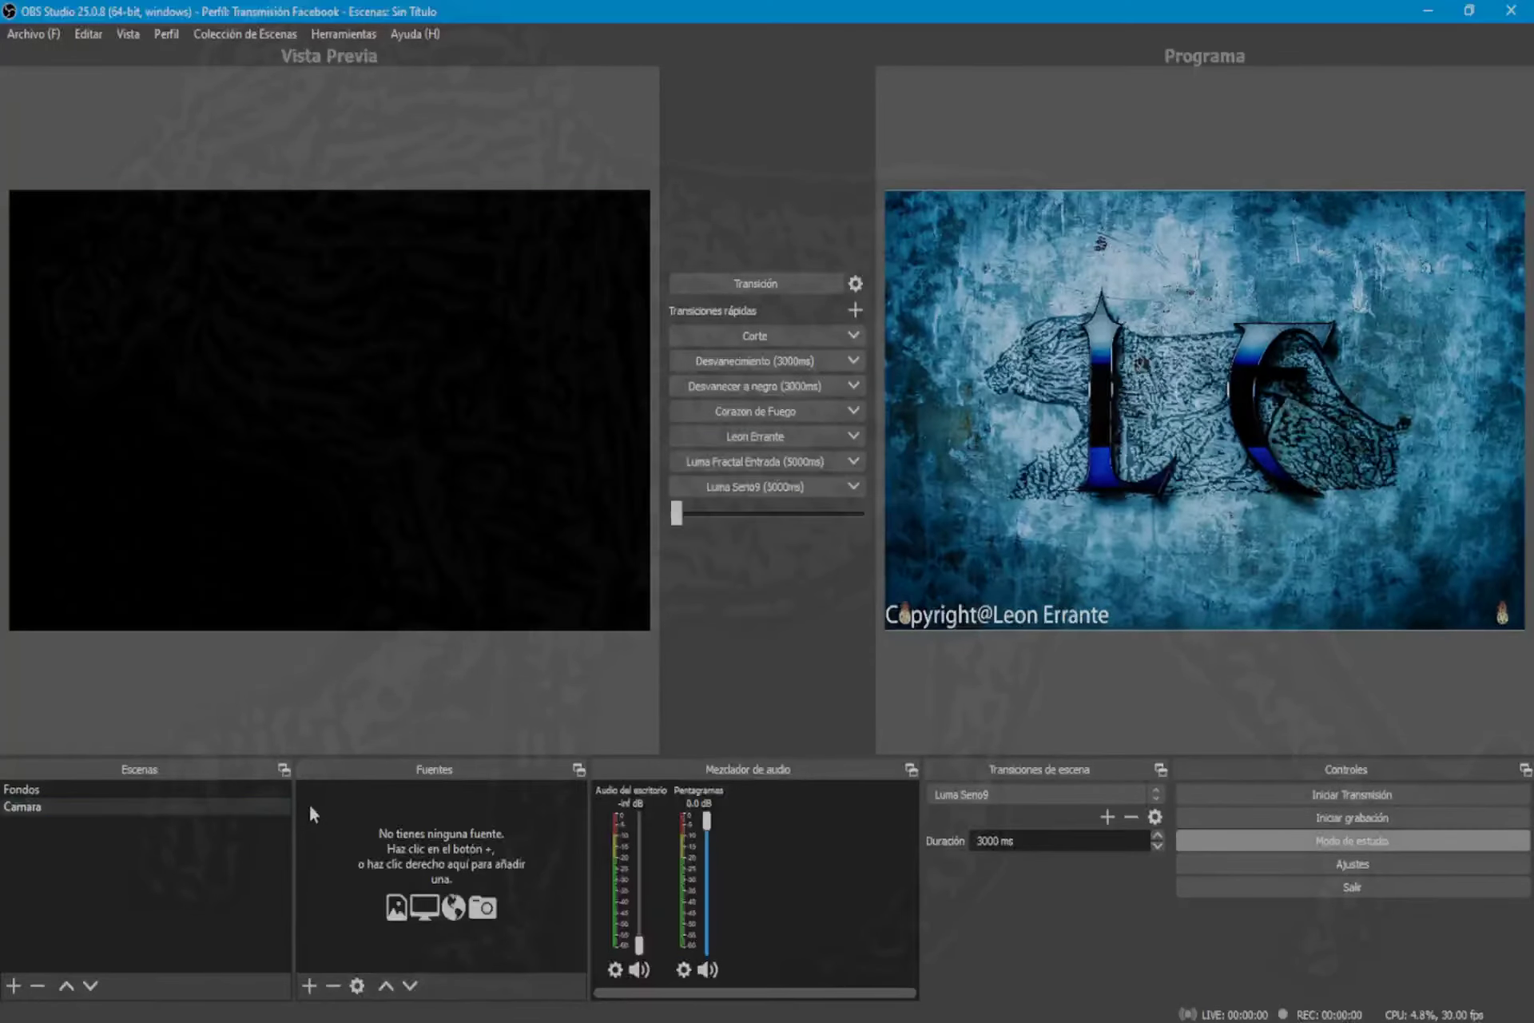
Step: Add a video capture device source named "Camara web" to the Camara scene
right_click(310, 809)
mouse_move(344, 818)
left_click(524, 737)
type("Camara web")
key("Return")
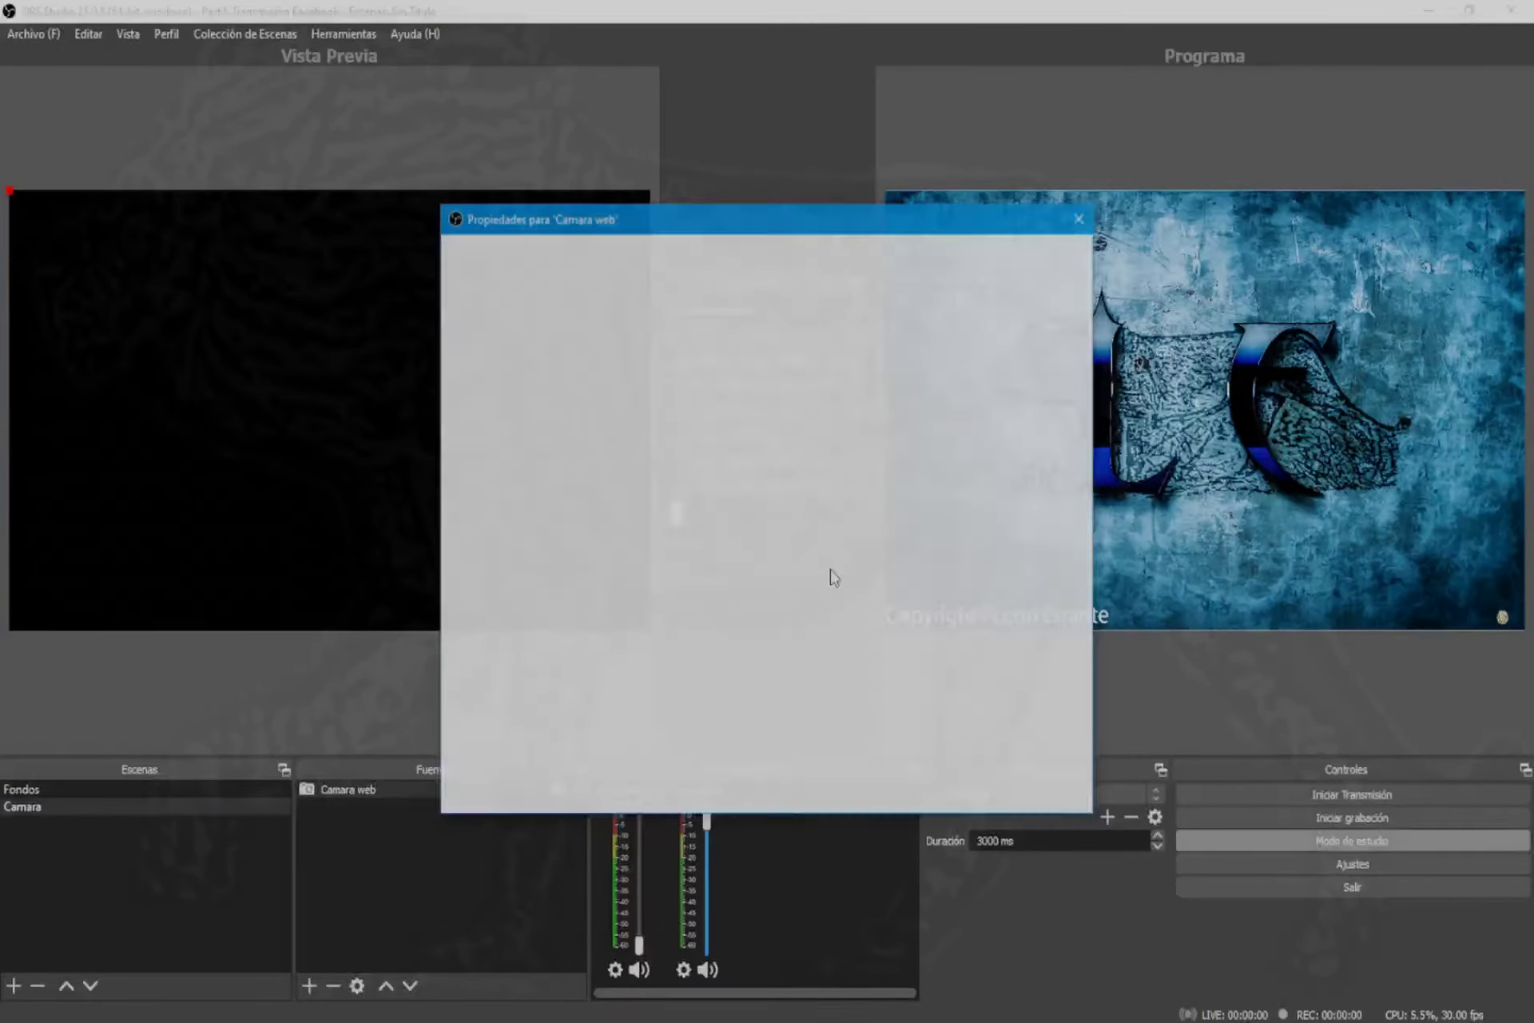
Step: Move the webcam image to the canvas's lower-right corner and enable the custom audio device option in the source's properties
left_click(51, 222)
left_click_drag(51, 222, 407, 427)
left_click_drag(1206, 93, 1071, 67)
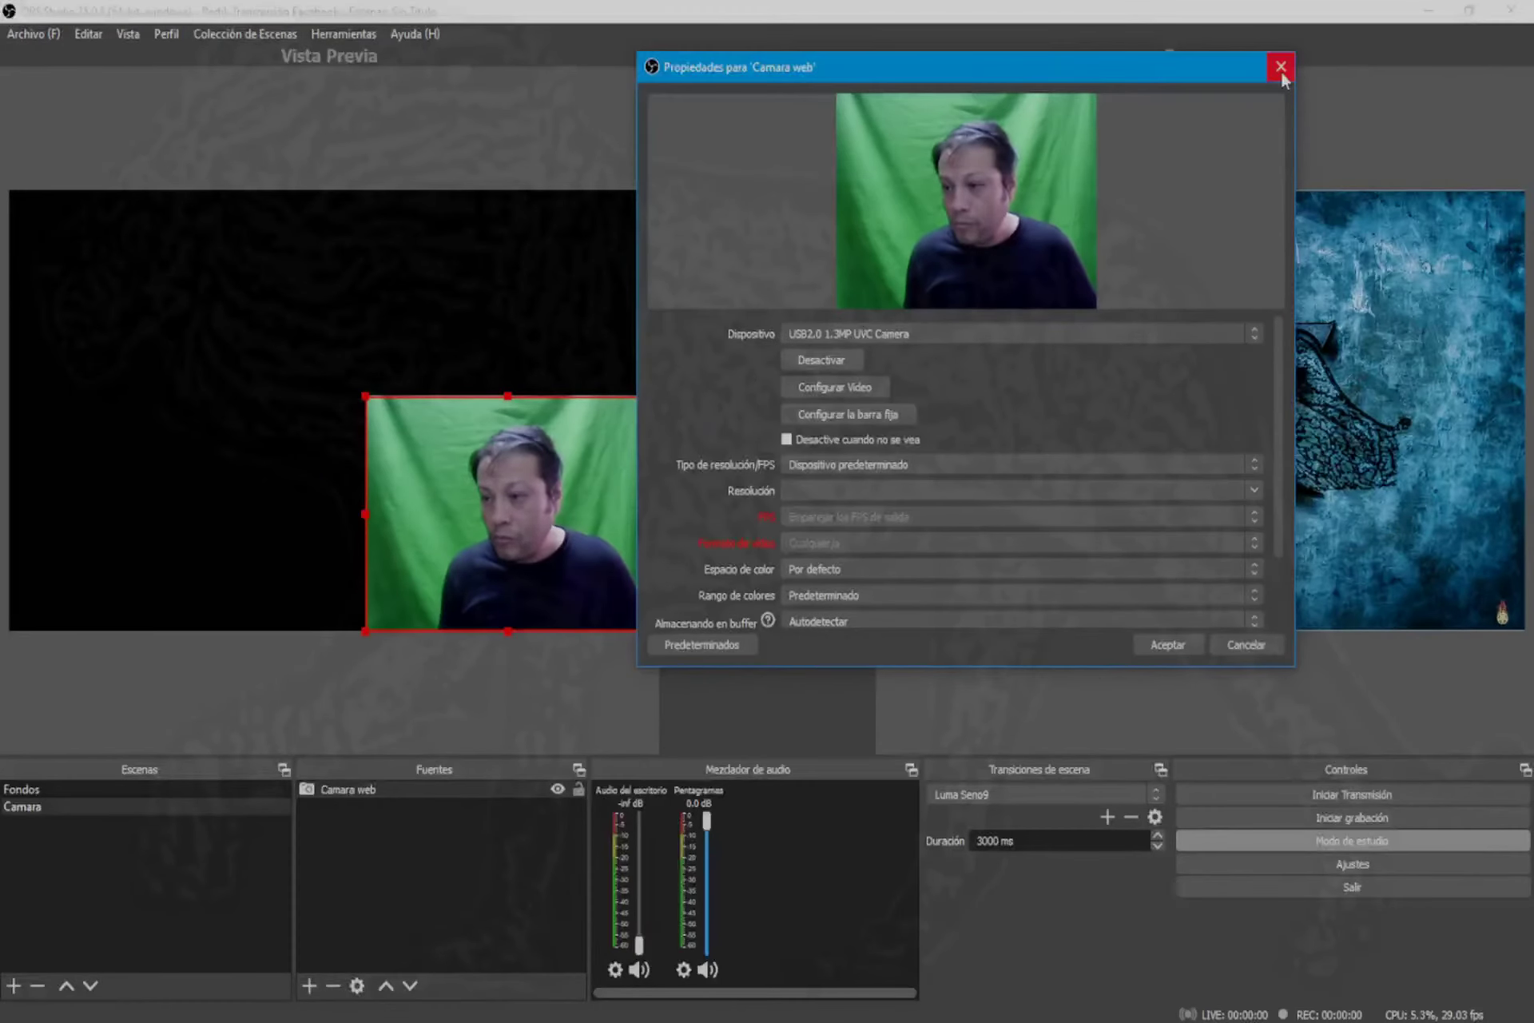
scroll(1168, 573, "down", 2)
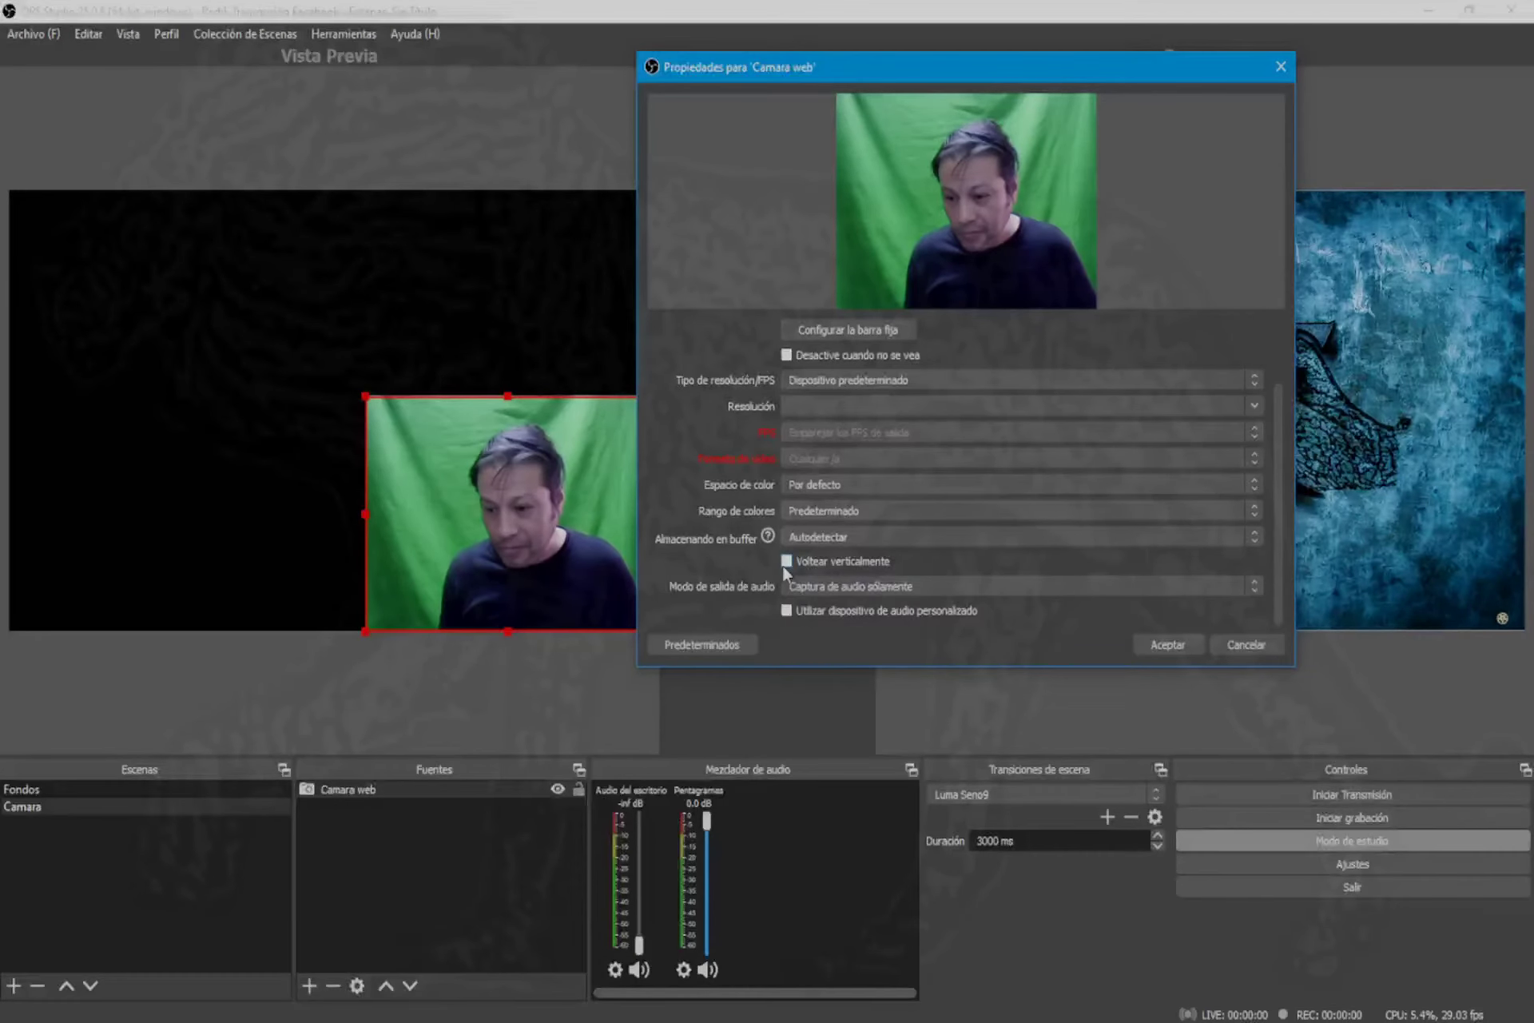
left_click(787, 612)
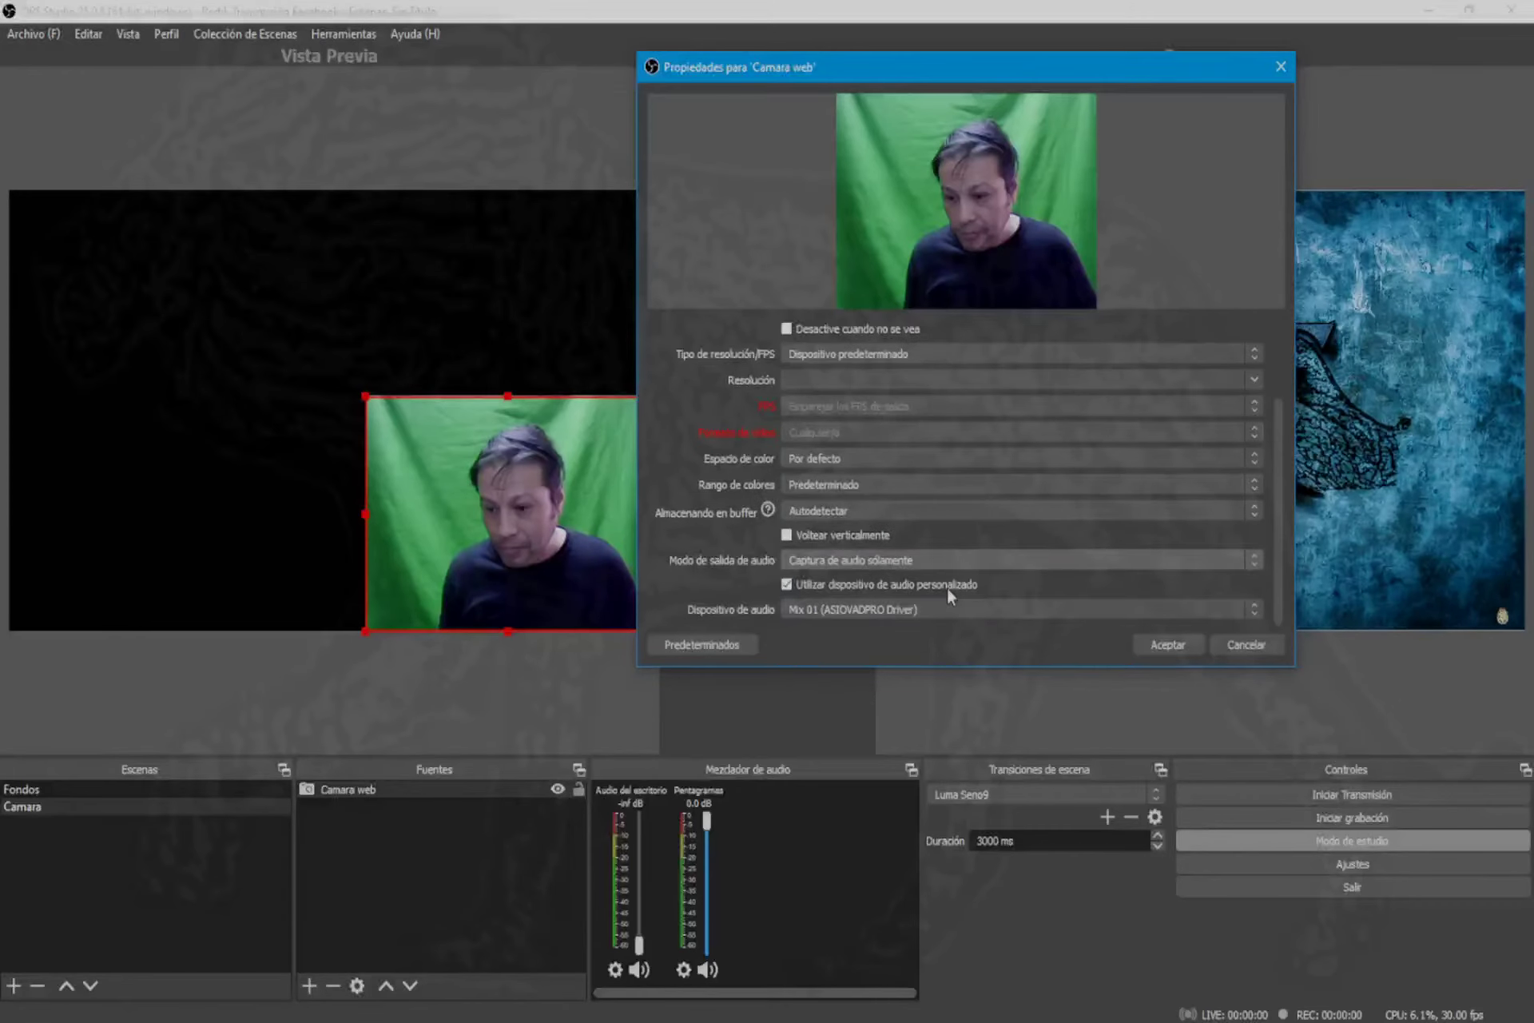
left_click(1176, 646)
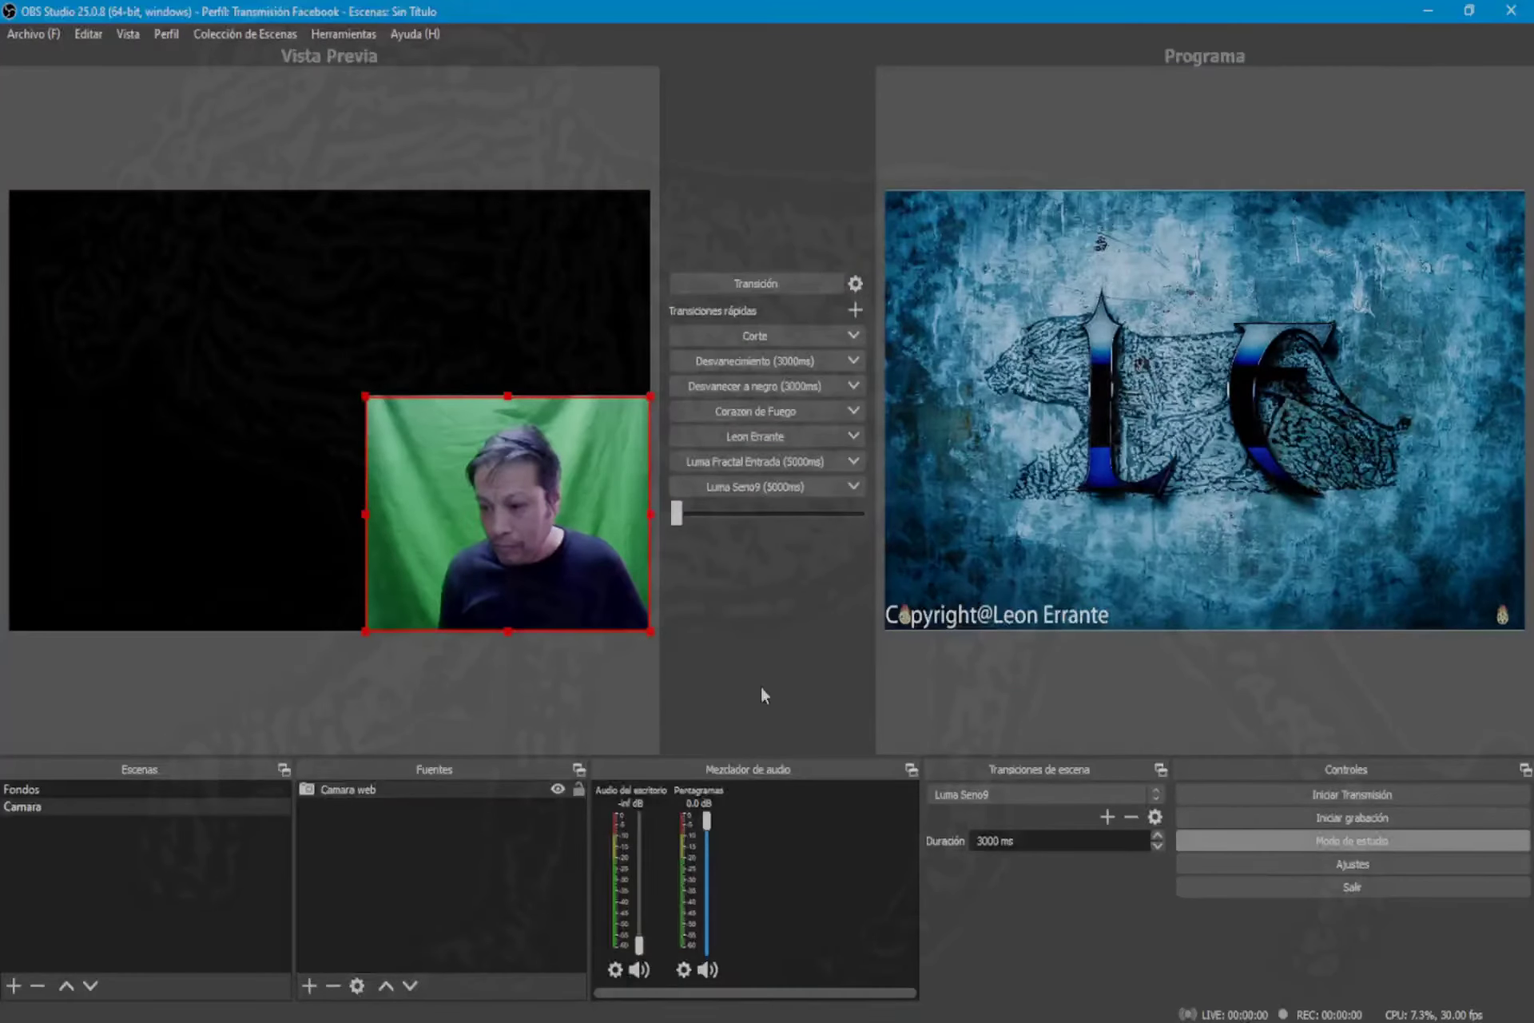
Step: Send the Camara scene to the program output with the 3000 ms Desvanecimiento quick transition and load Camara into the preview again
left_click(762, 361)
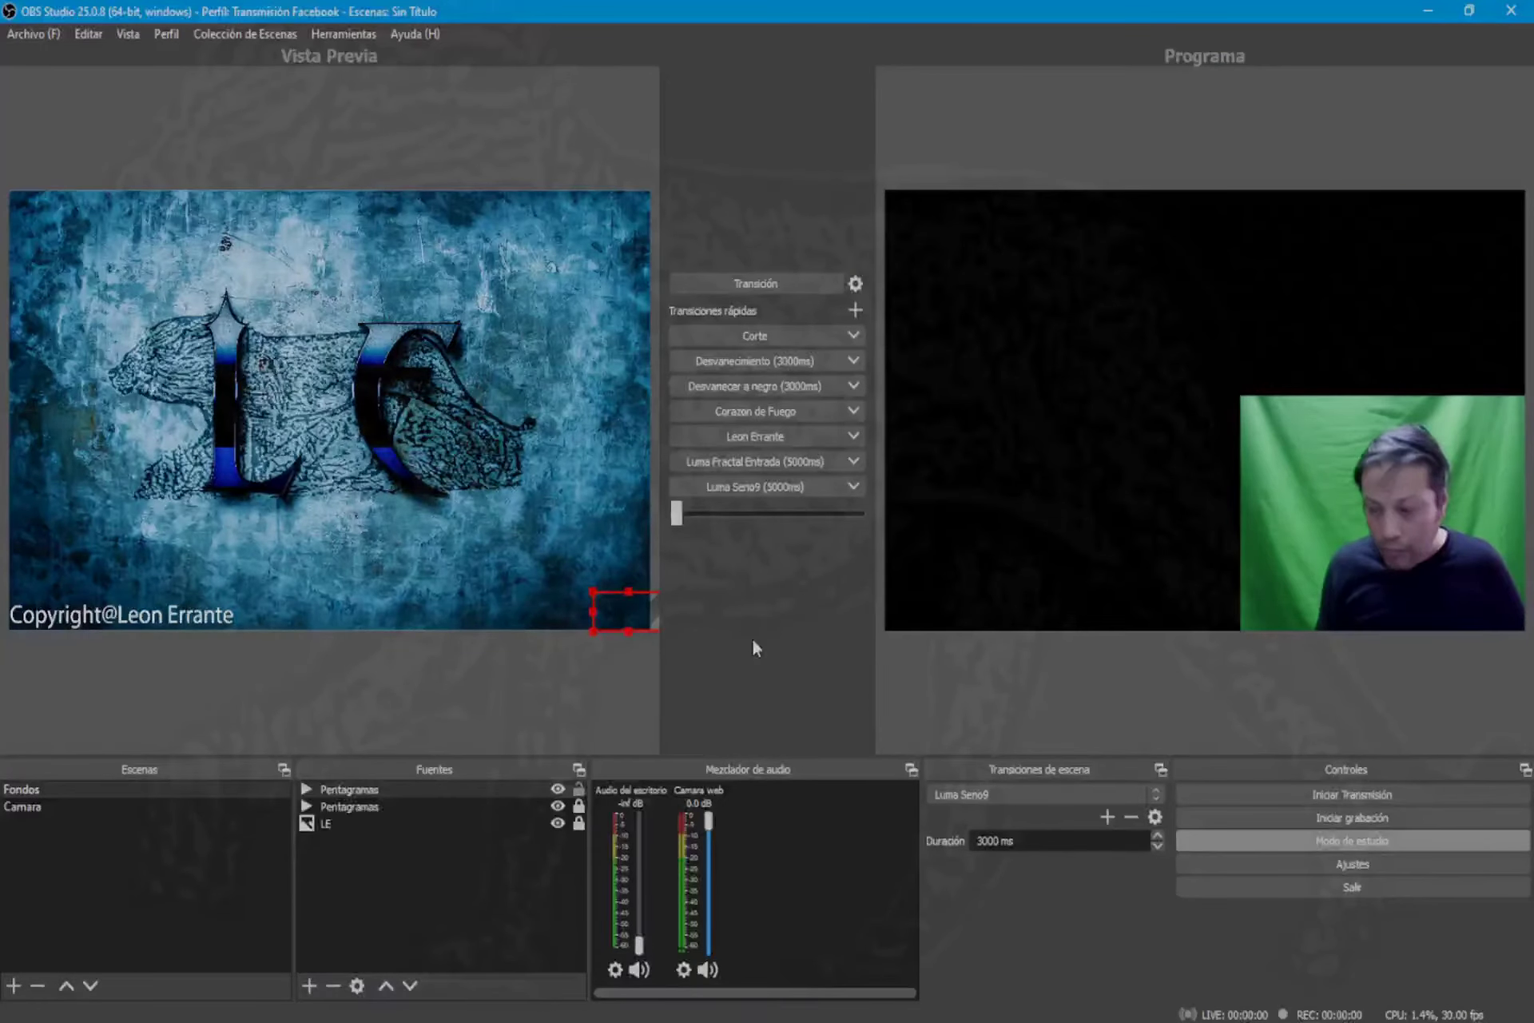
left_click(143, 805)
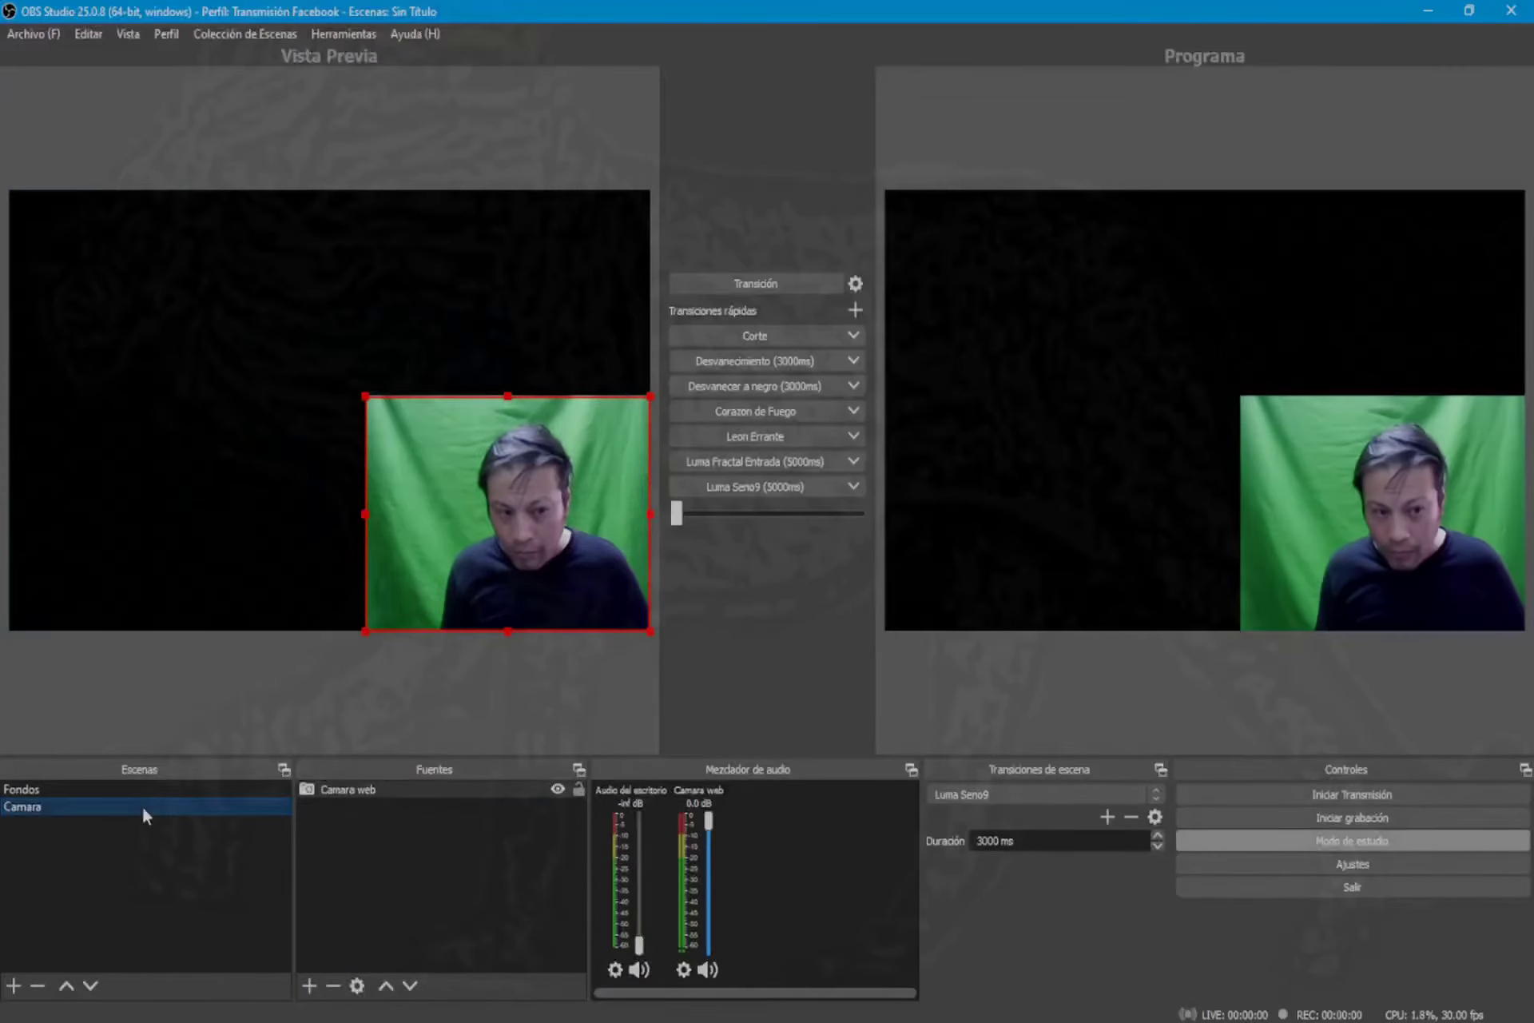
Step: Add a chroma key effect filter with the default name Fondro croma to the Camara web source
left_click(483, 789)
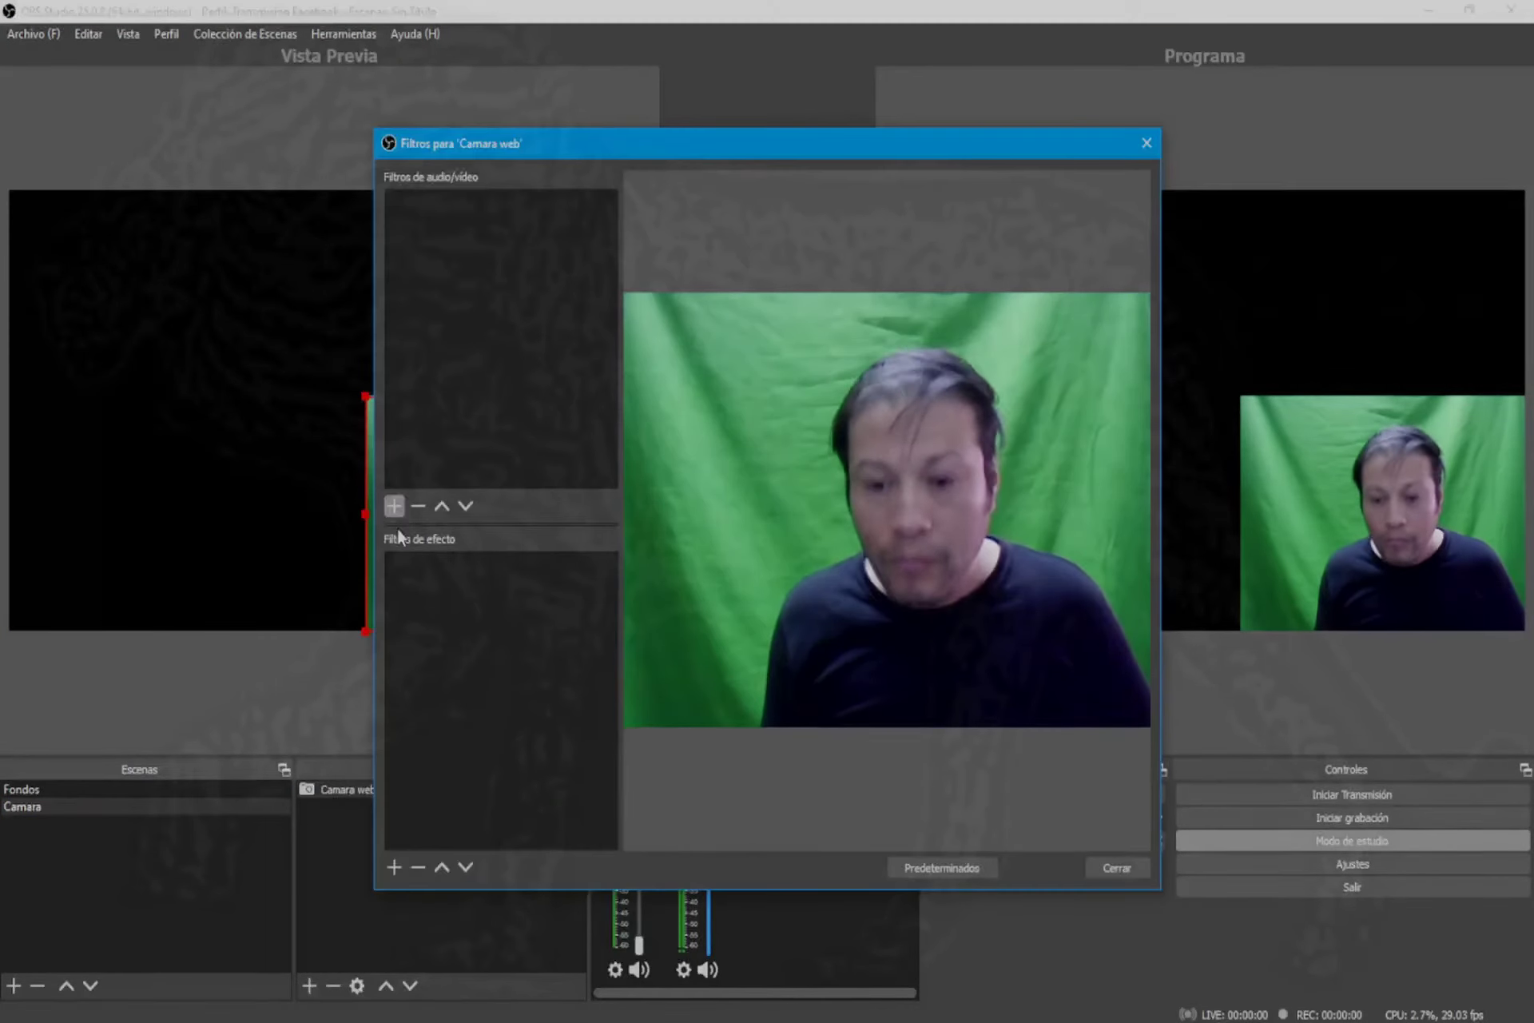
left_click(394, 867)
left_click(443, 818)
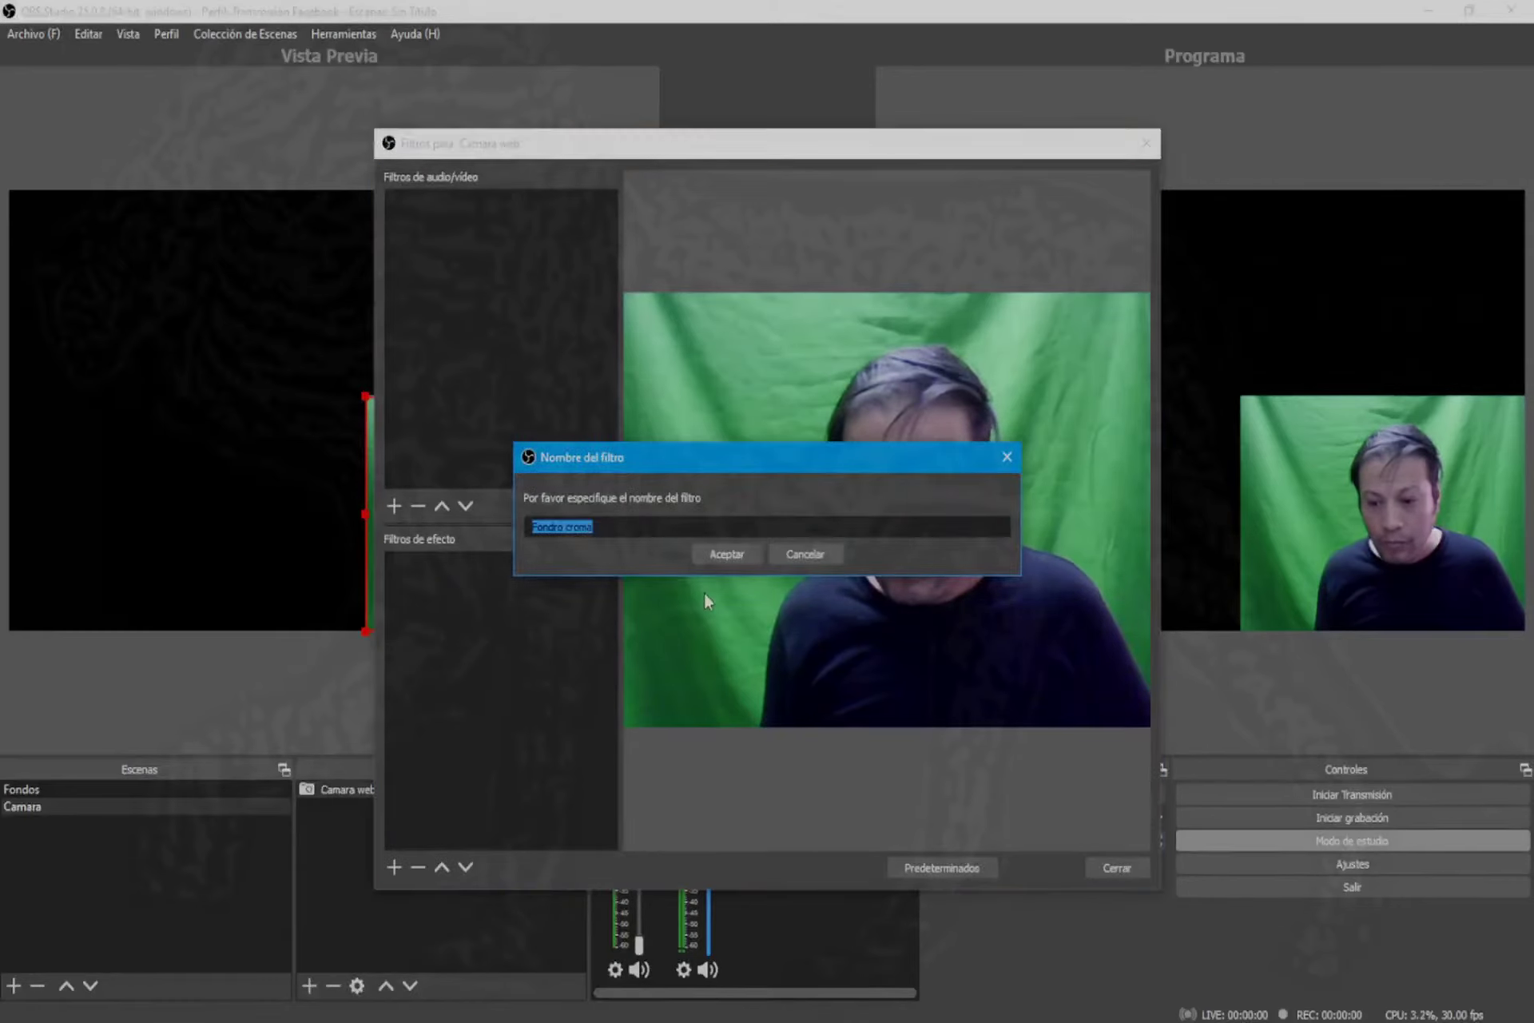
left_click(726, 551)
left_click_drag(566, 148, 815, 132)
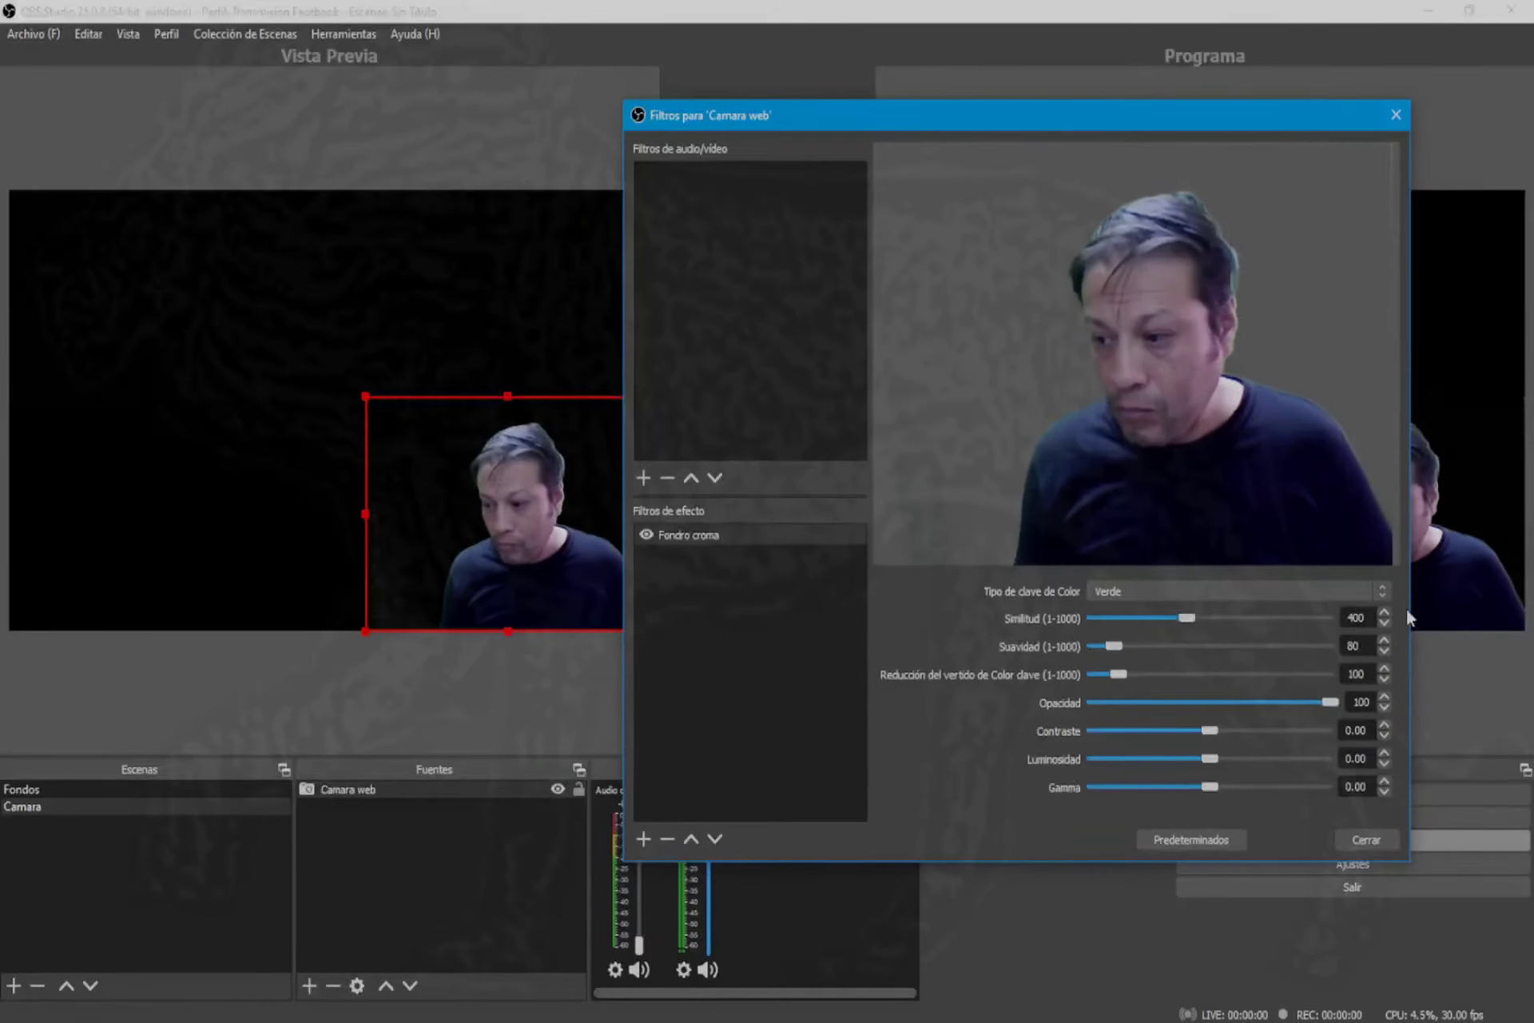
left_click(1278, 591)
left_click(1220, 648)
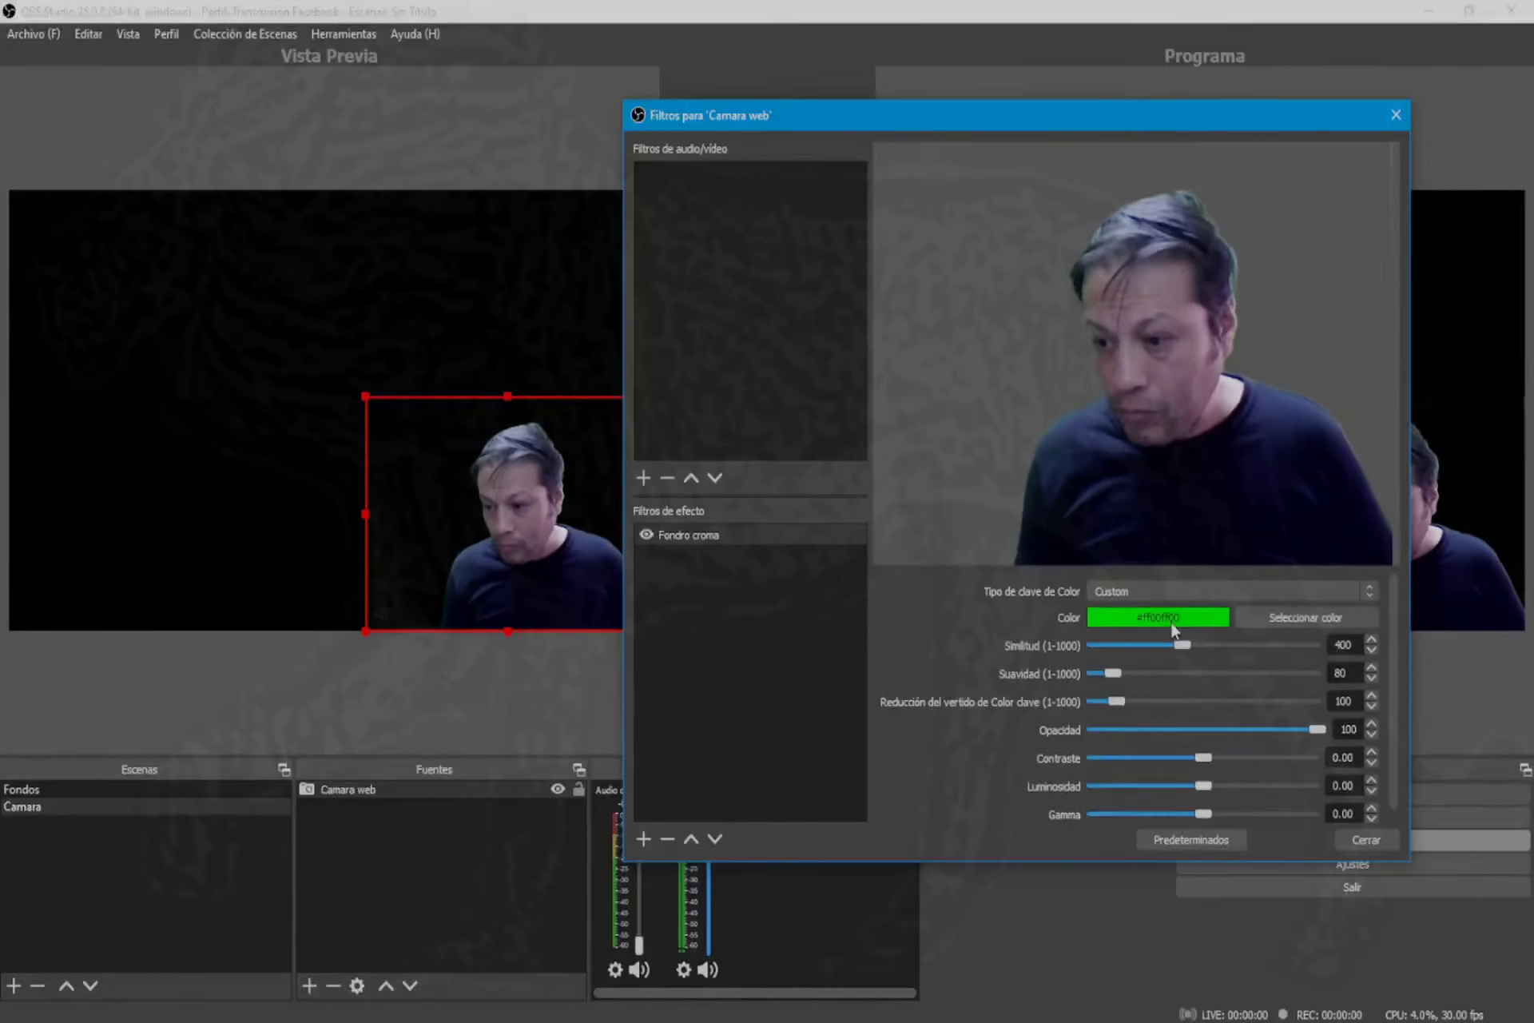
left_click(1287, 620)
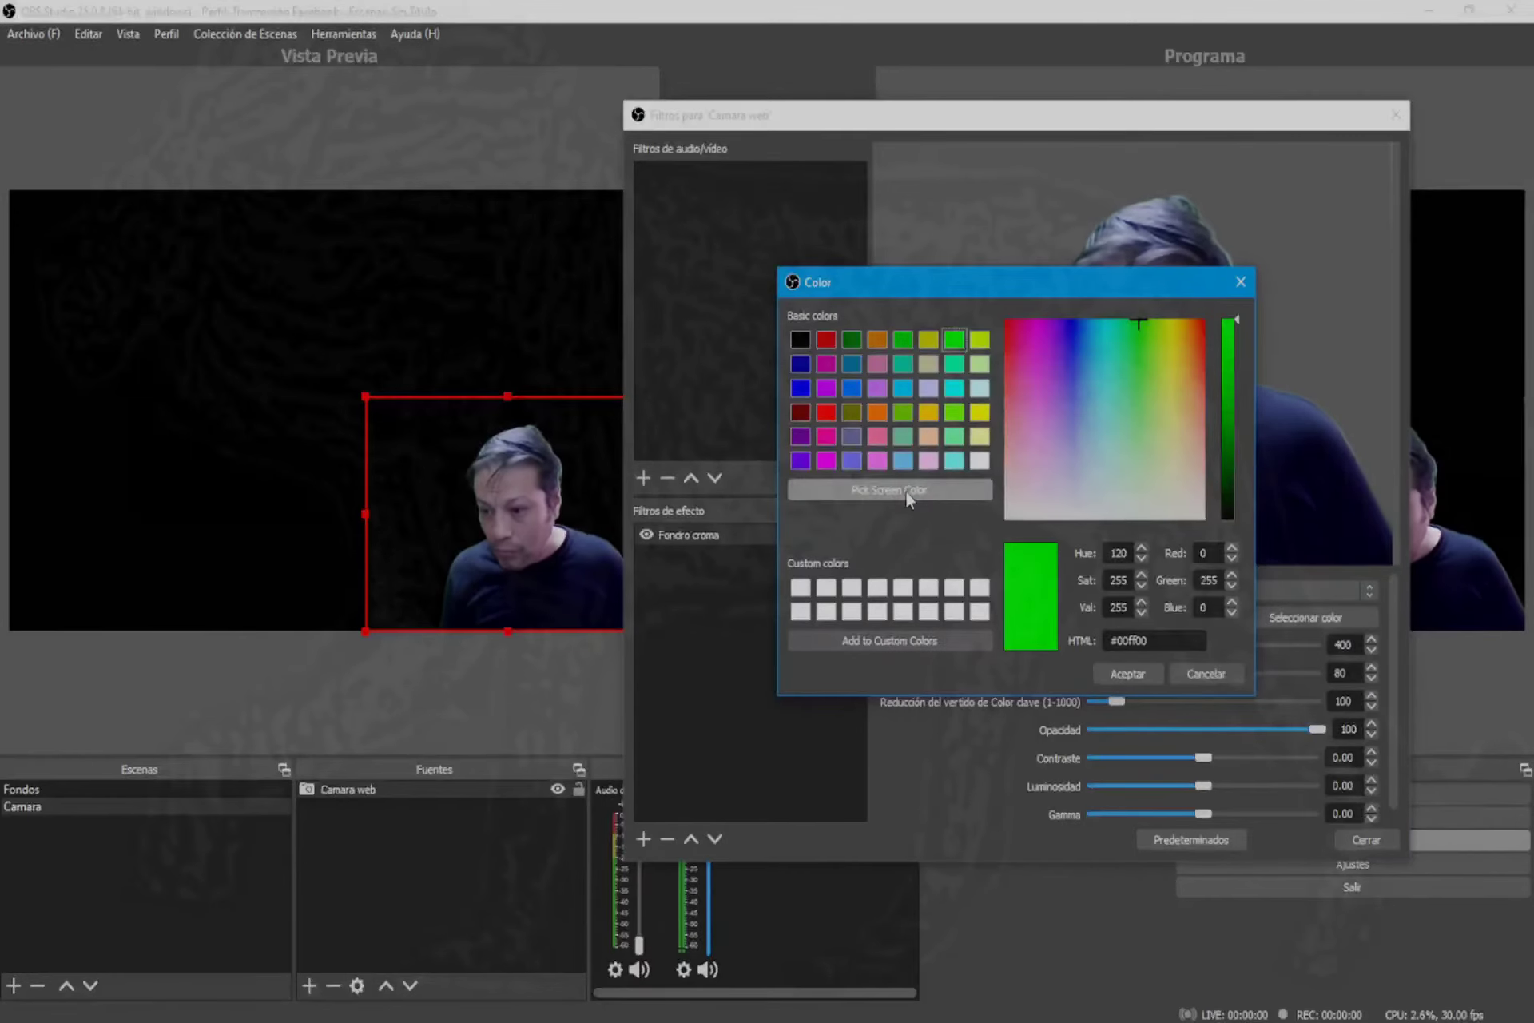
left_click_drag(918, 282, 1052, 241)
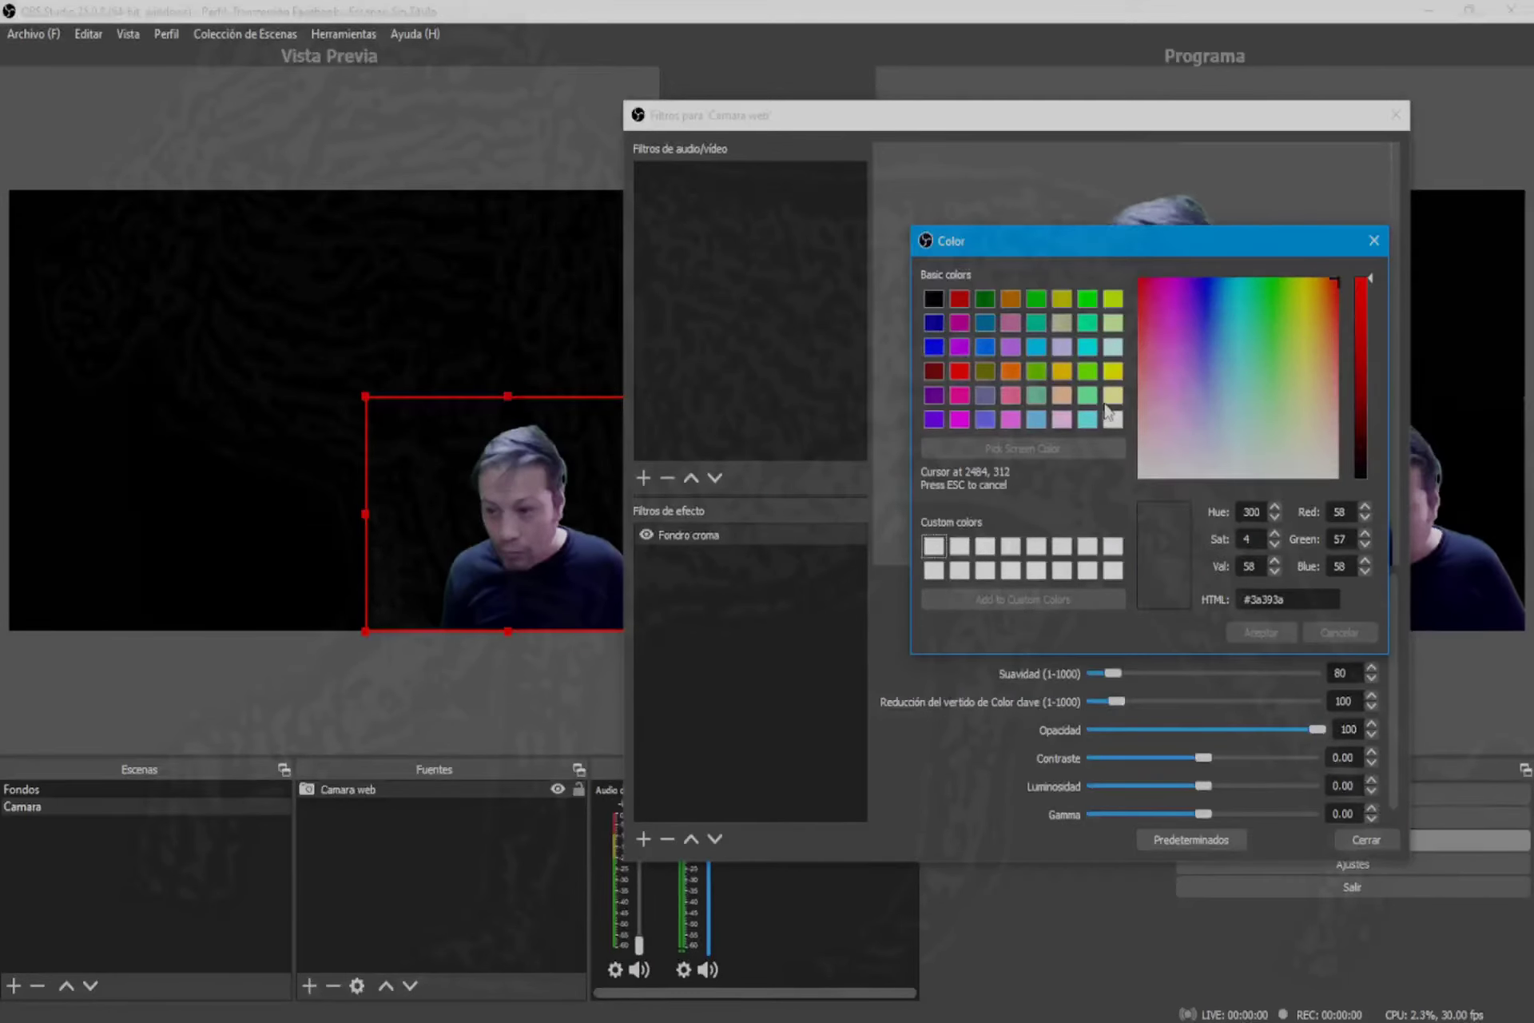
left_click(970, 307)
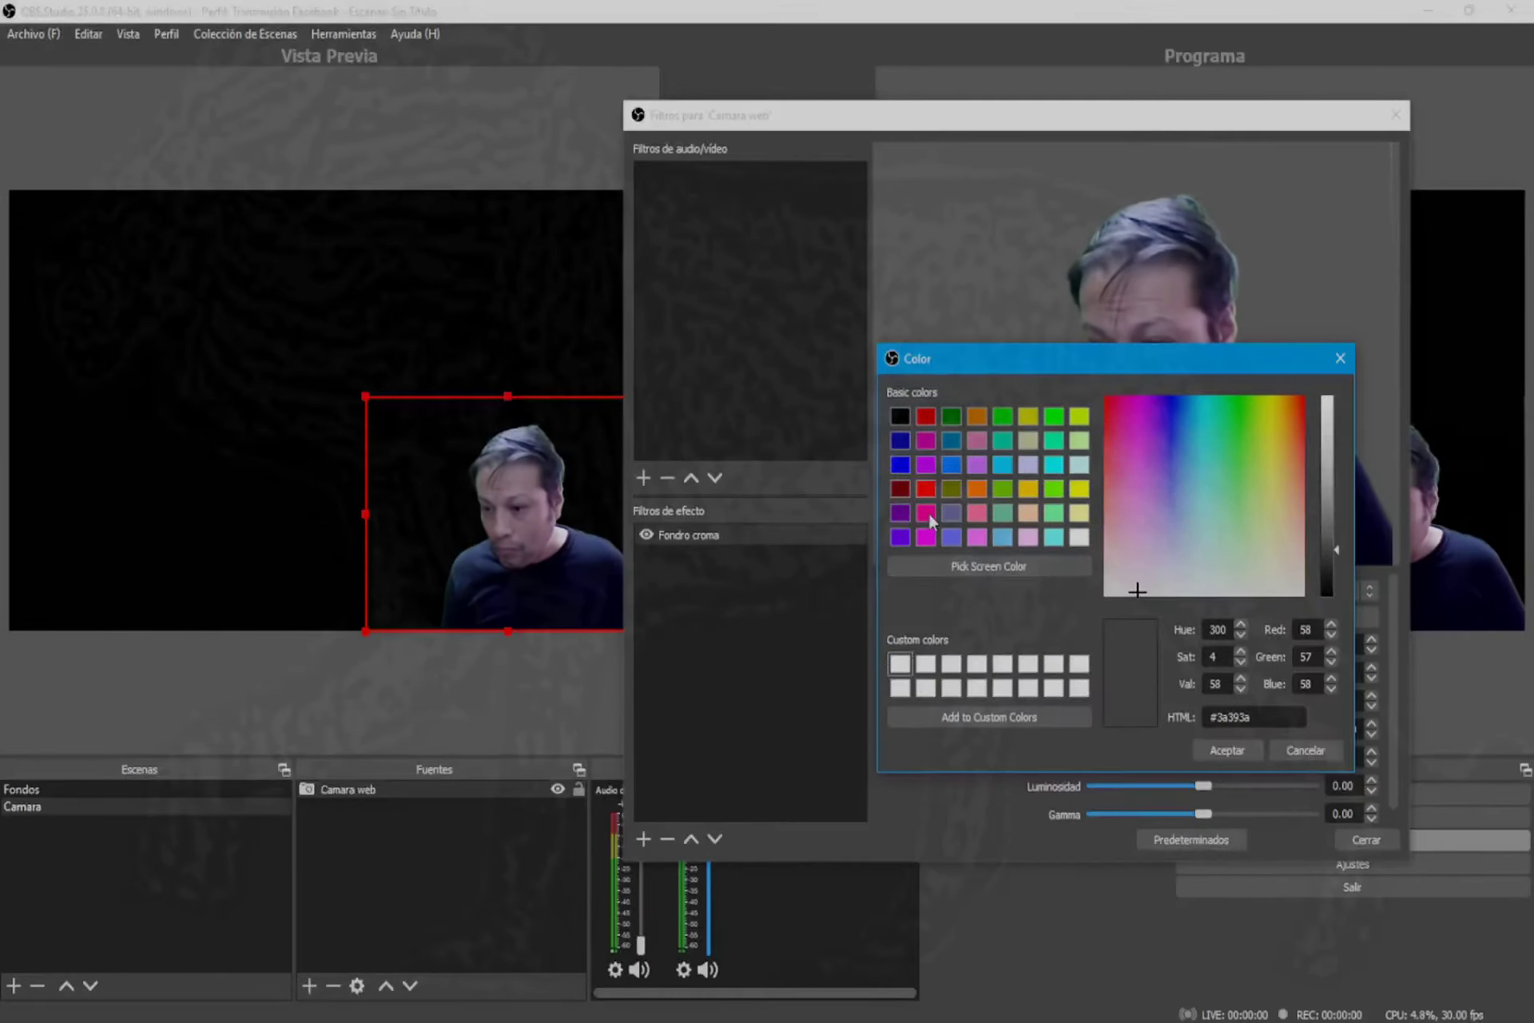
left_click(1318, 757)
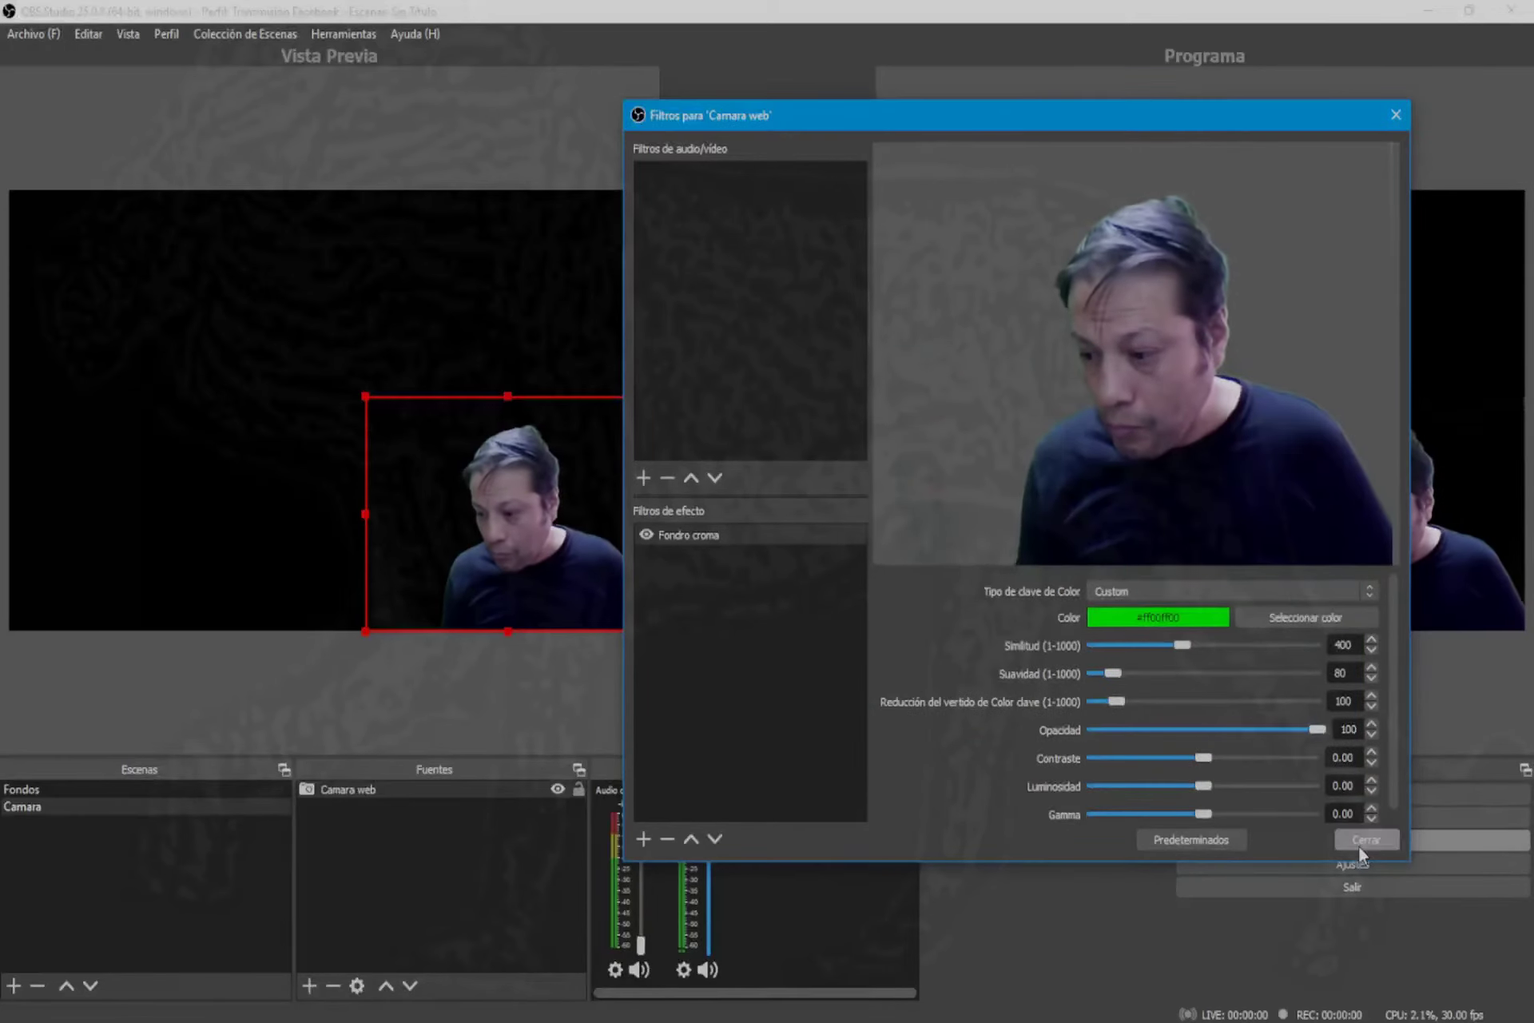
Step: Set the chroma key's colour type to Verde and close the webcam's filters
left_click(1230, 591)
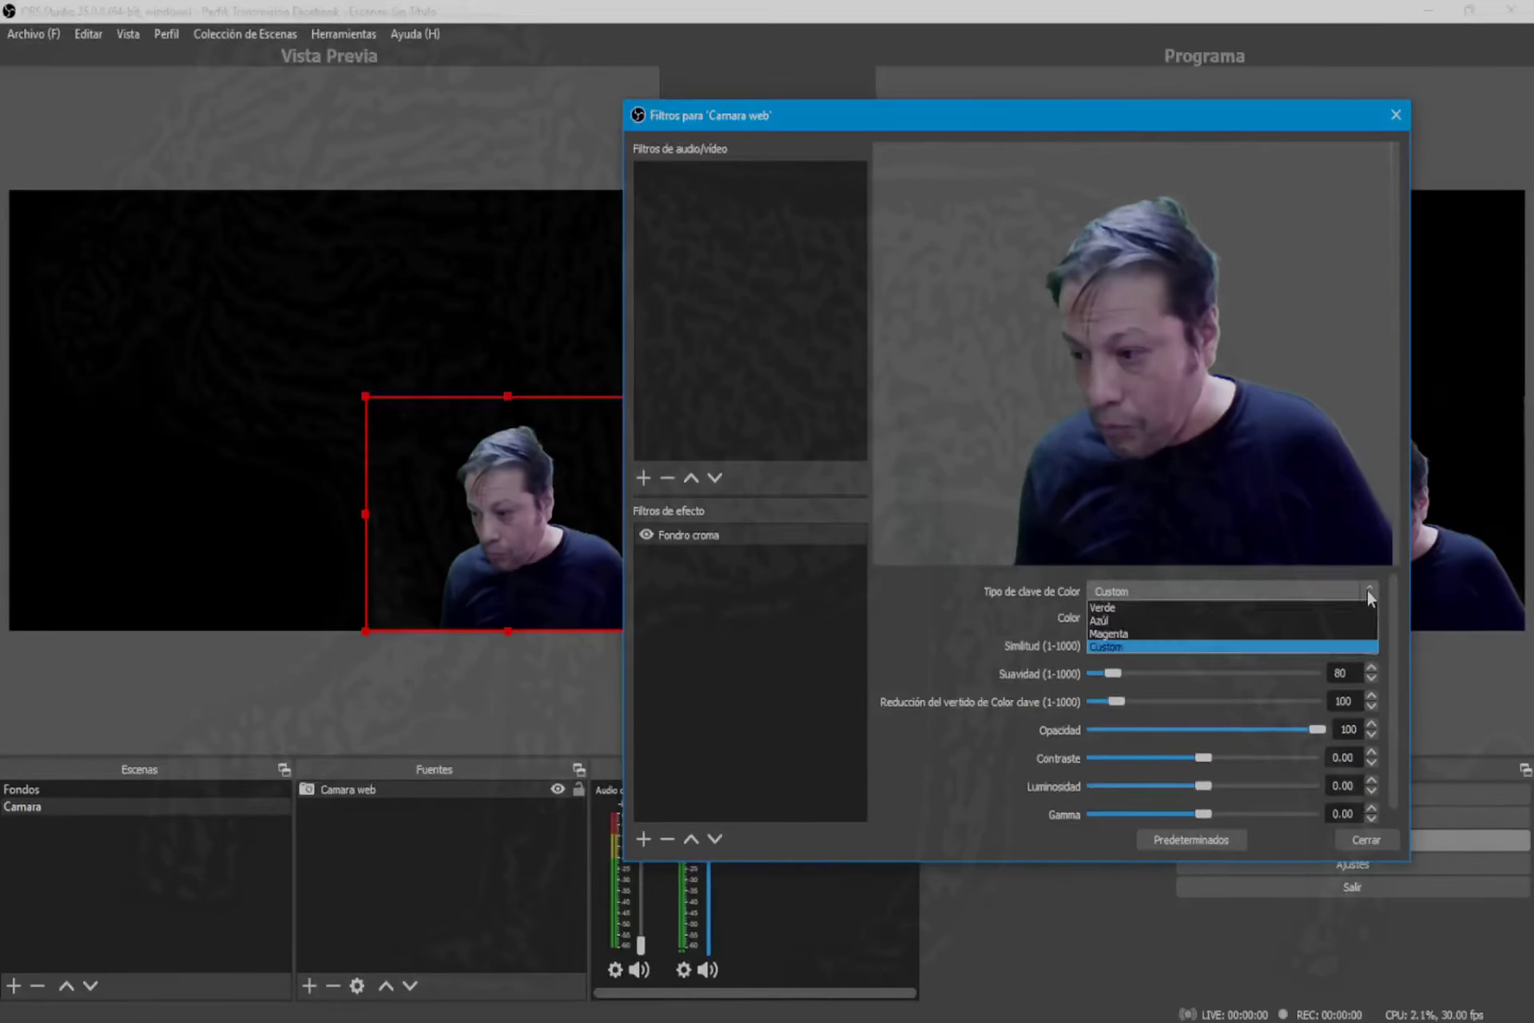
left_click(1119, 605)
left_click(1358, 839)
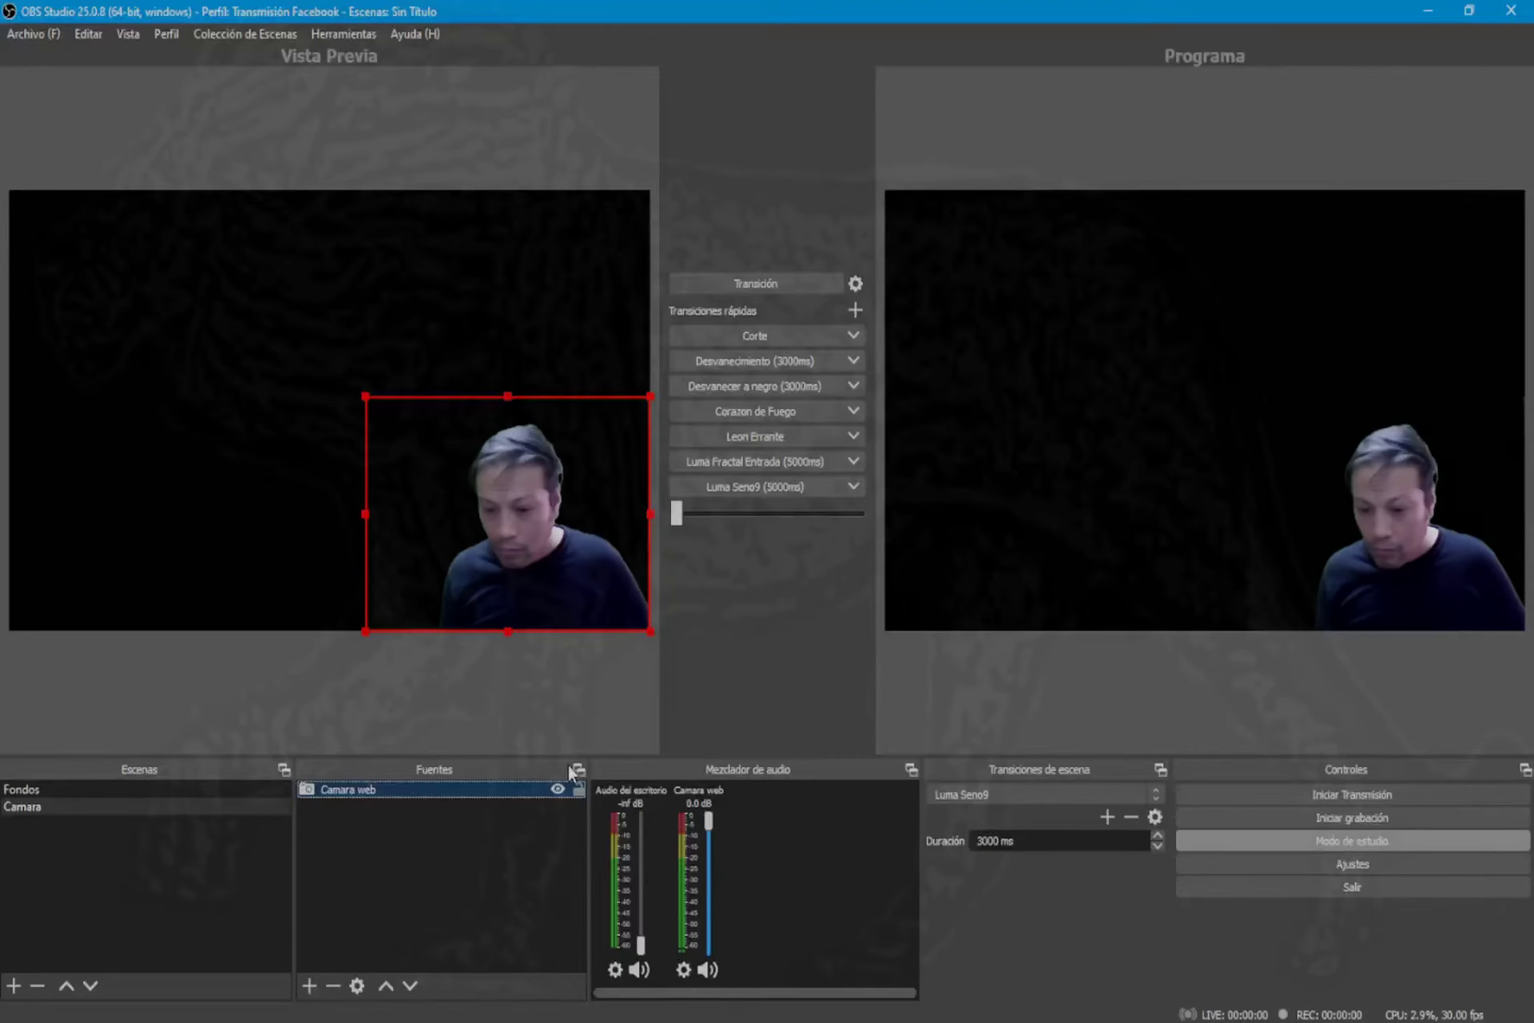
Step: Copy the Camara web source and paste it as a reference into the Fondos scene
right_click(424, 791)
left_click(506, 335)
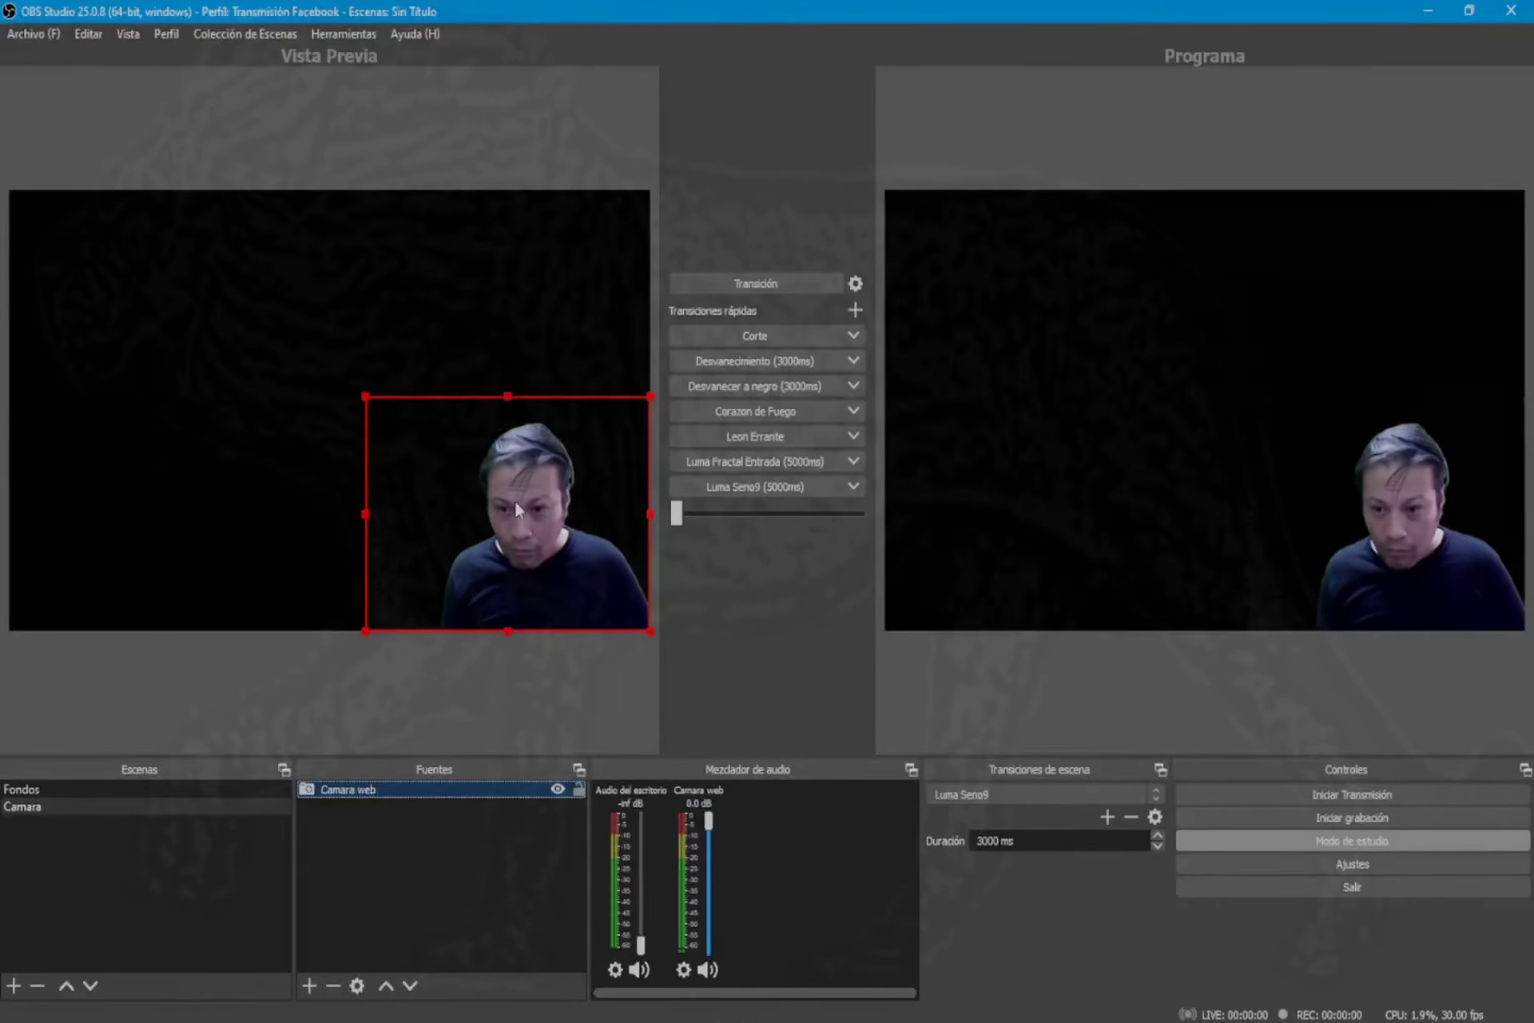
left_click(142, 787)
right_click(381, 853)
left_click(428, 922)
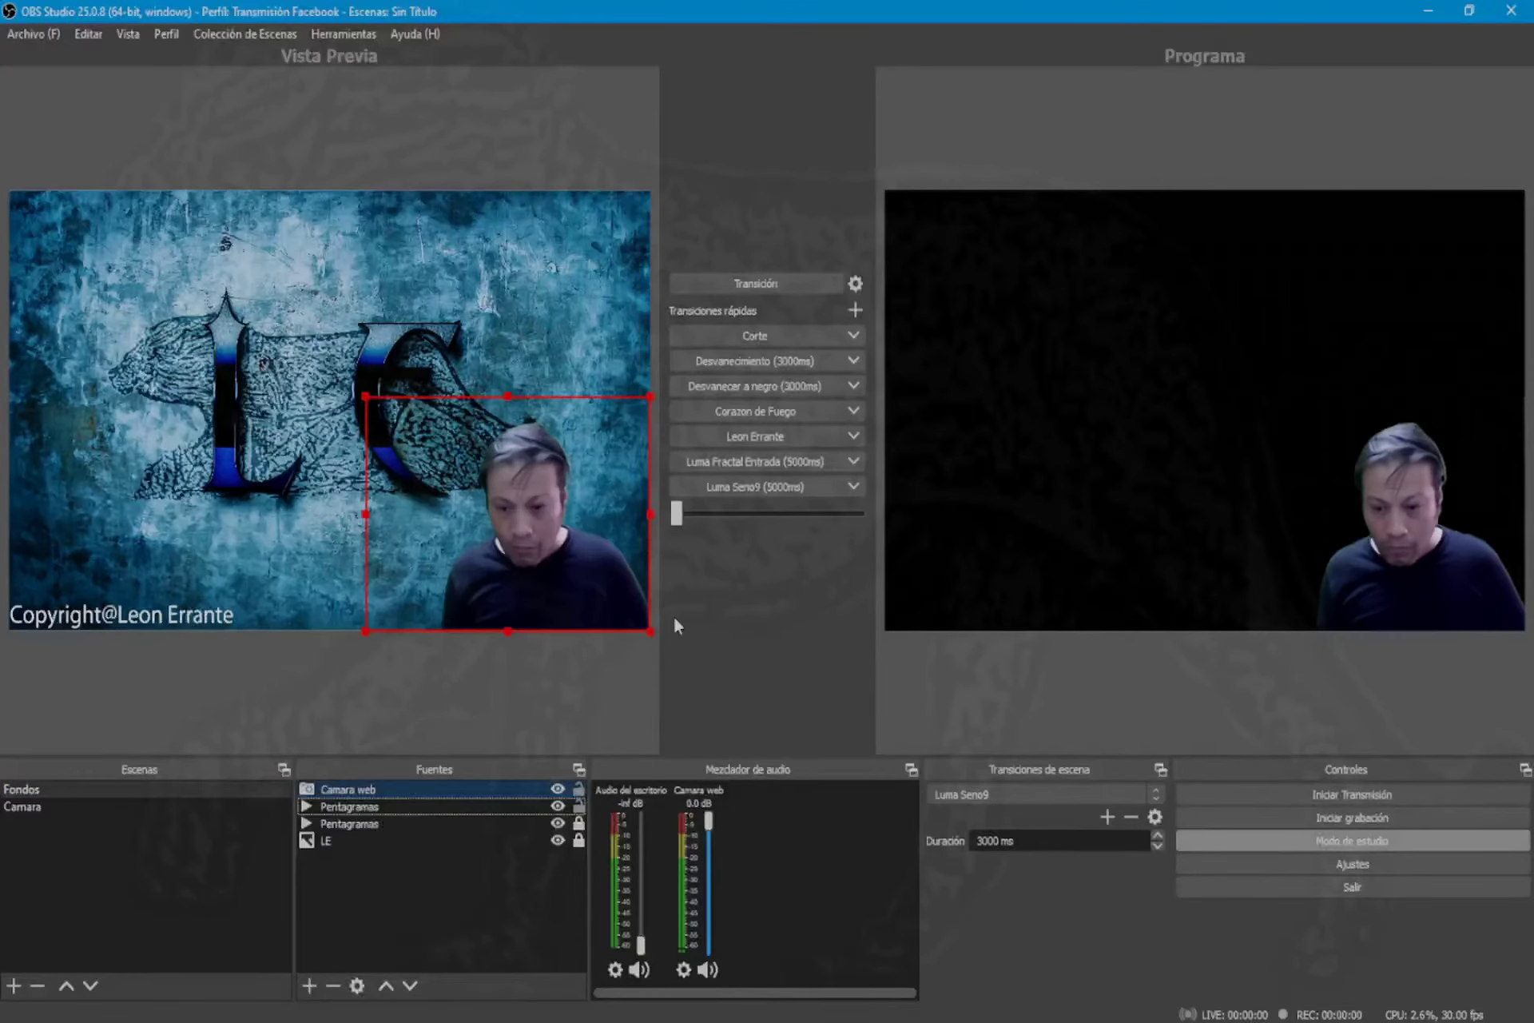
Step: Shrink the webcam image in the lower-right corner and send the Fondos scene to program with the 3000 ms Desvanecimiento quick transition
left_click_drag(366, 394, 507, 507)
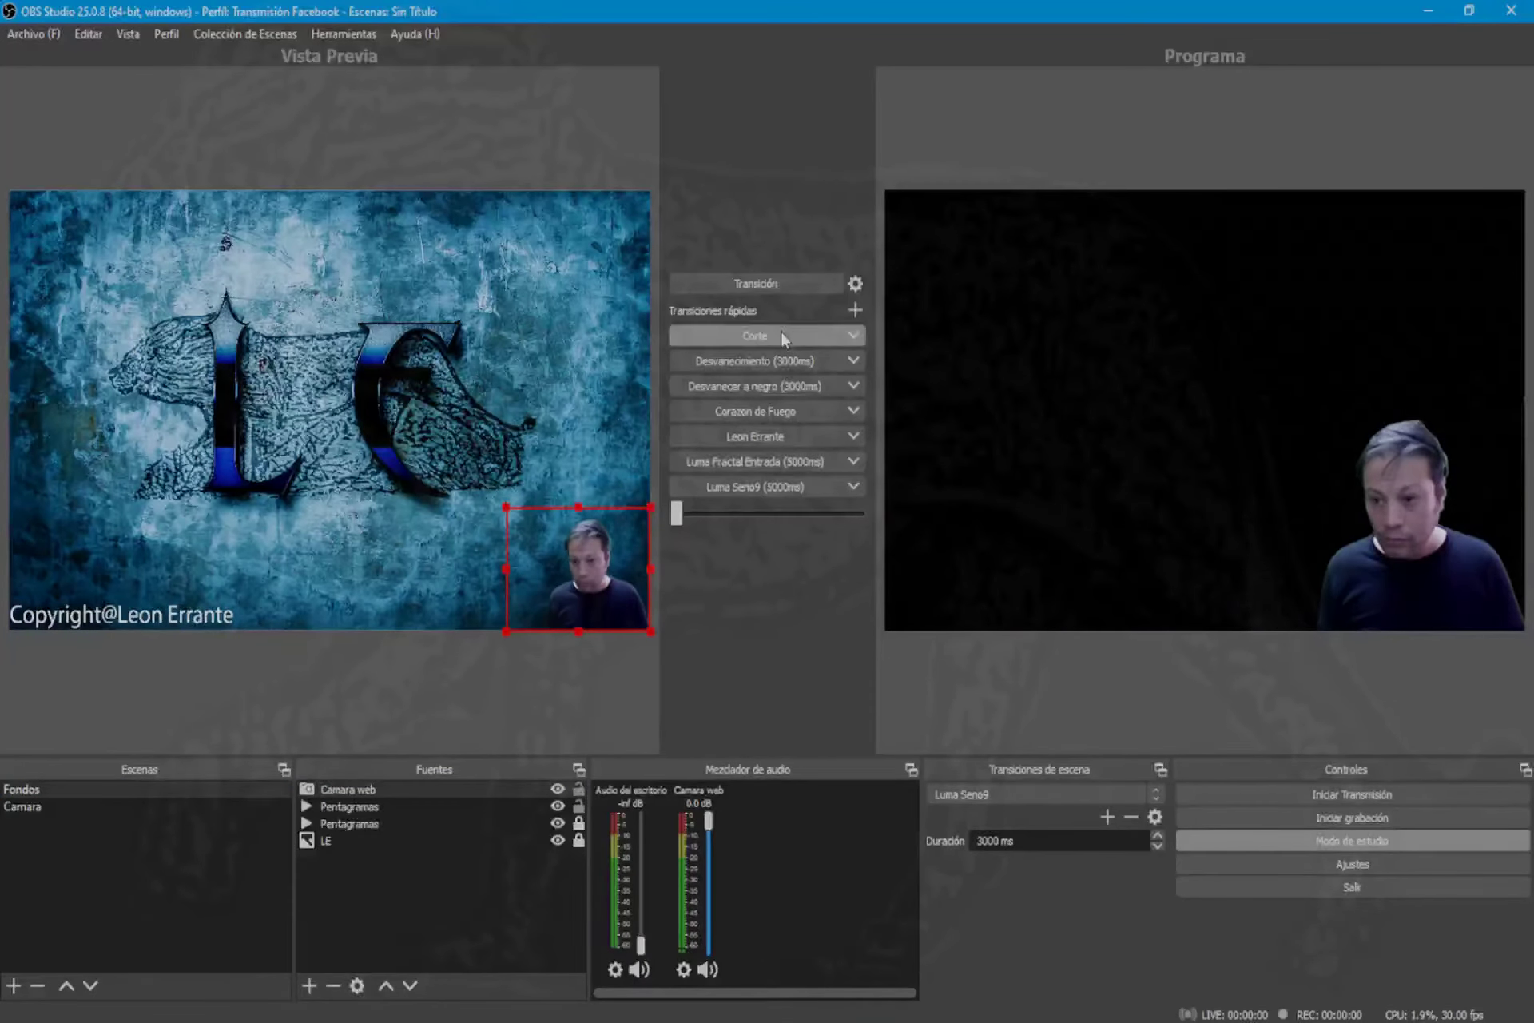
left_click(760, 355)
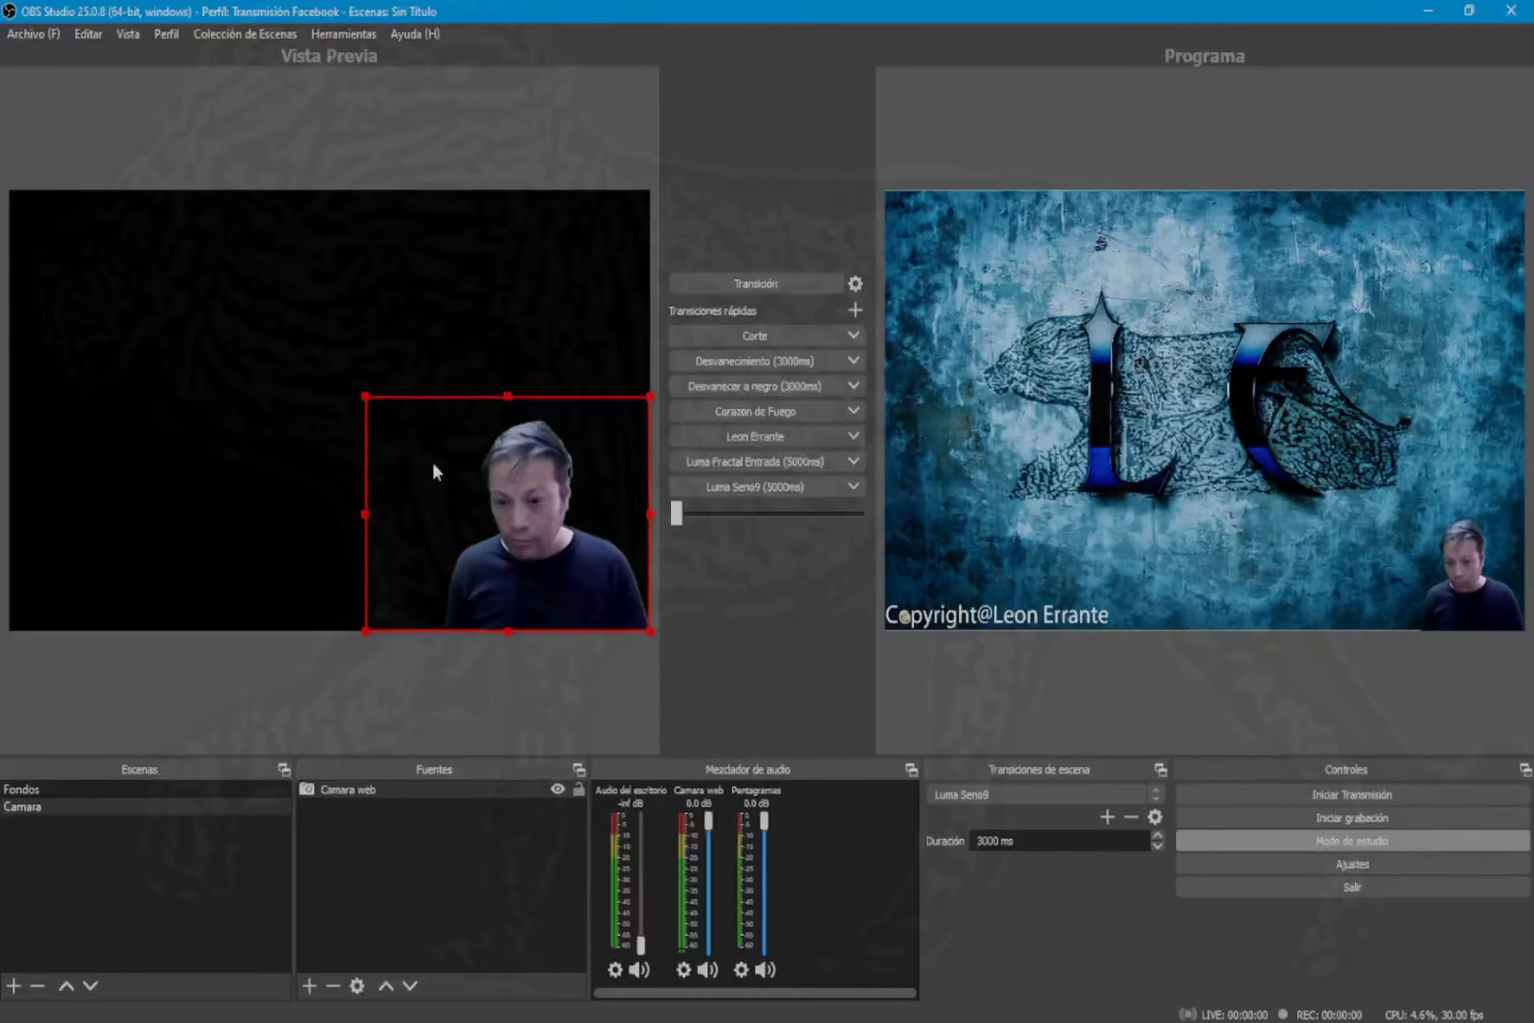
left_click(390, 861)
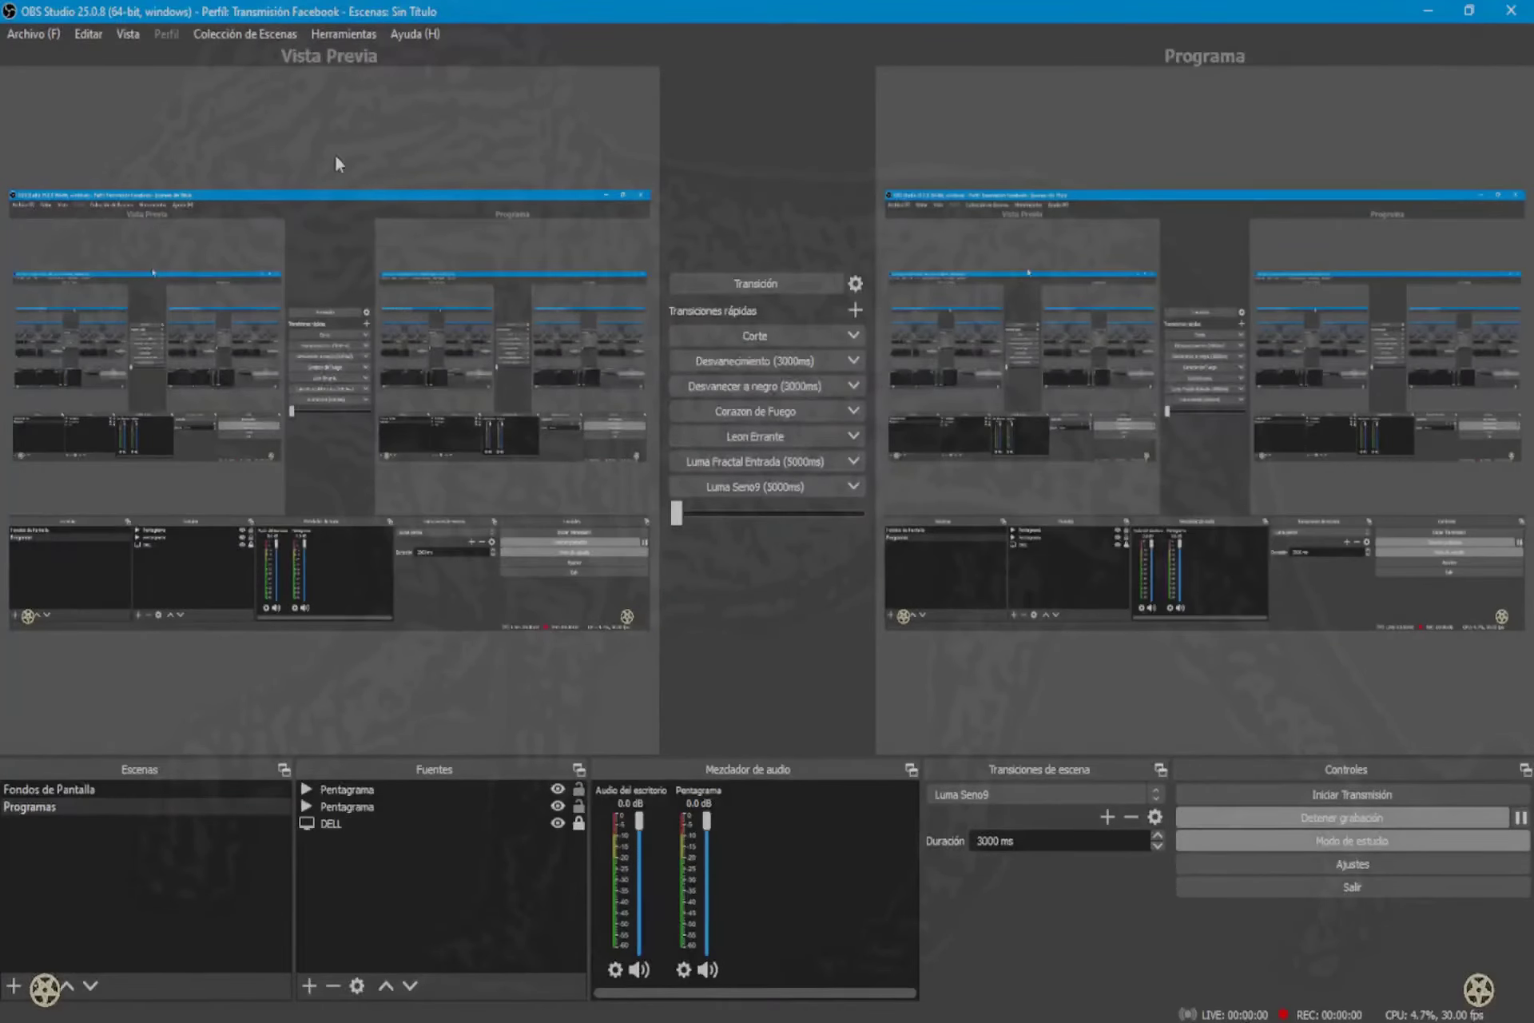
Step: Start the VirtualCam output with OBS-Camera as the target camera and close its dialog
left_click(340, 34)
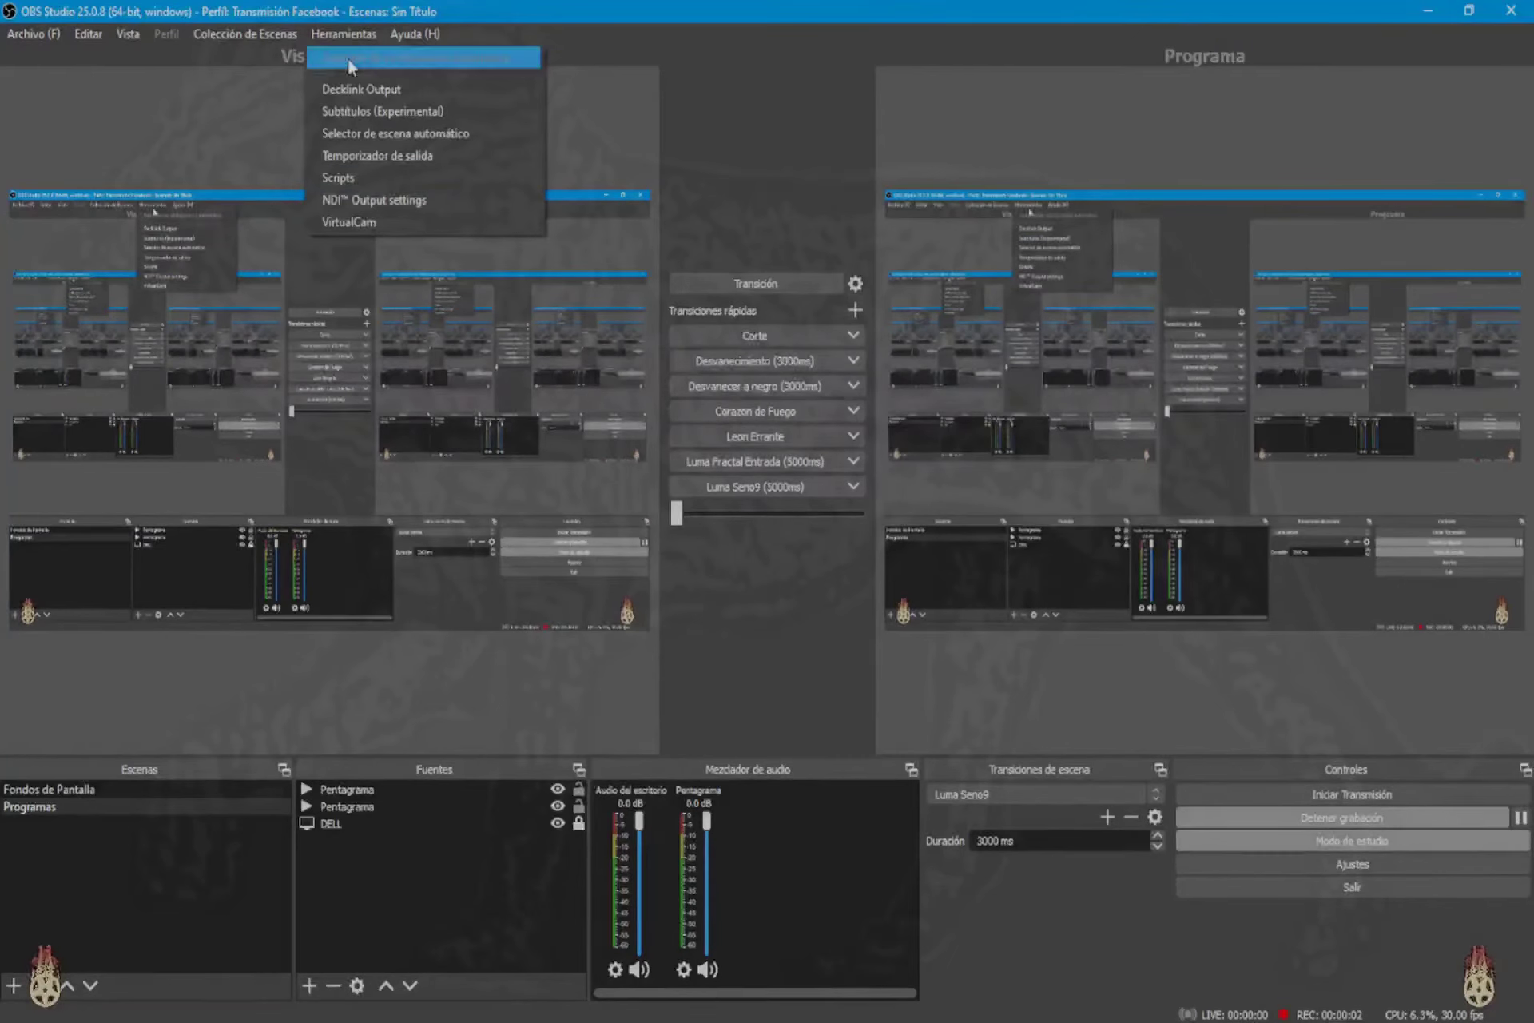
left_click(351, 218)
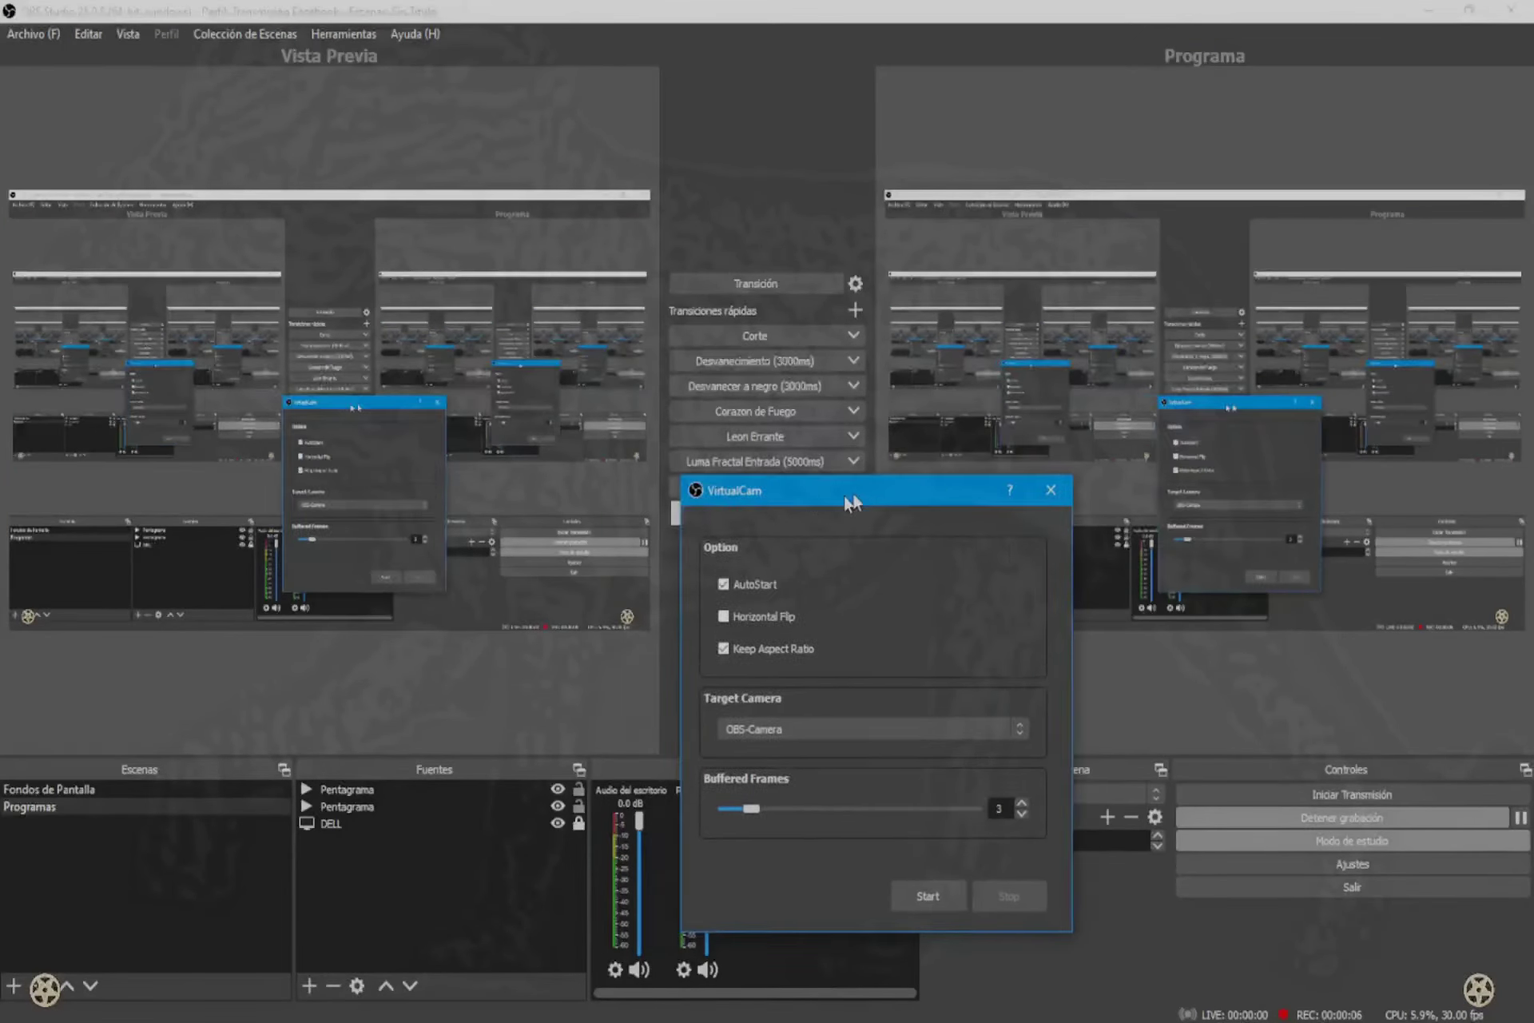
left_click_drag(840, 497, 866, 495)
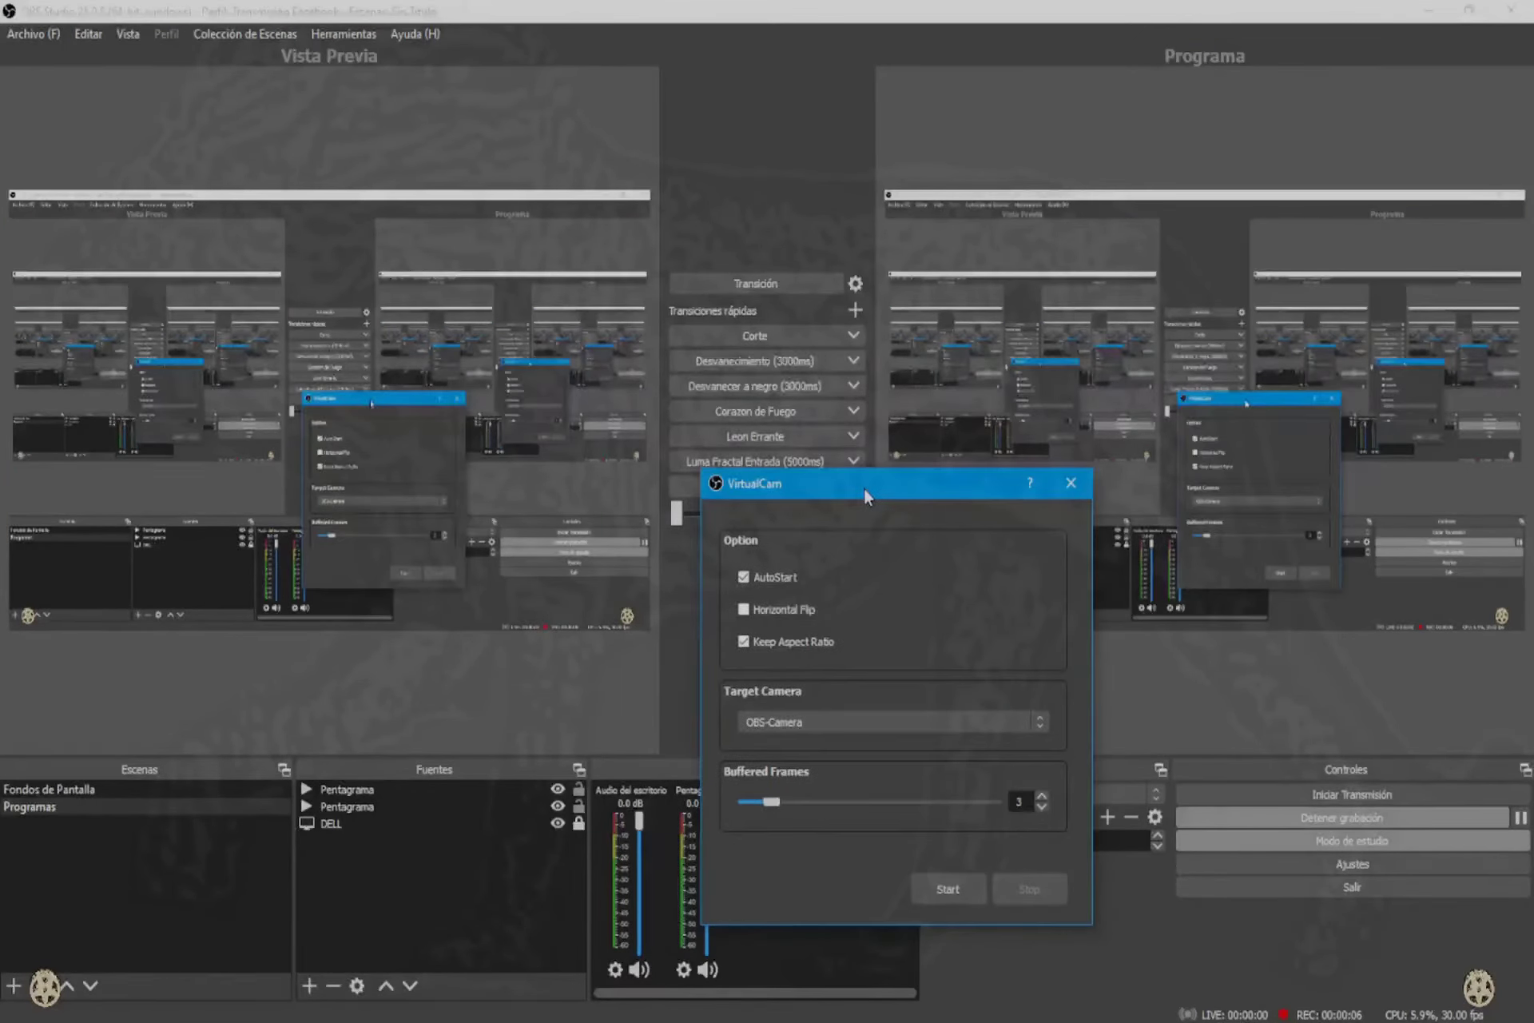
left_click(953, 890)
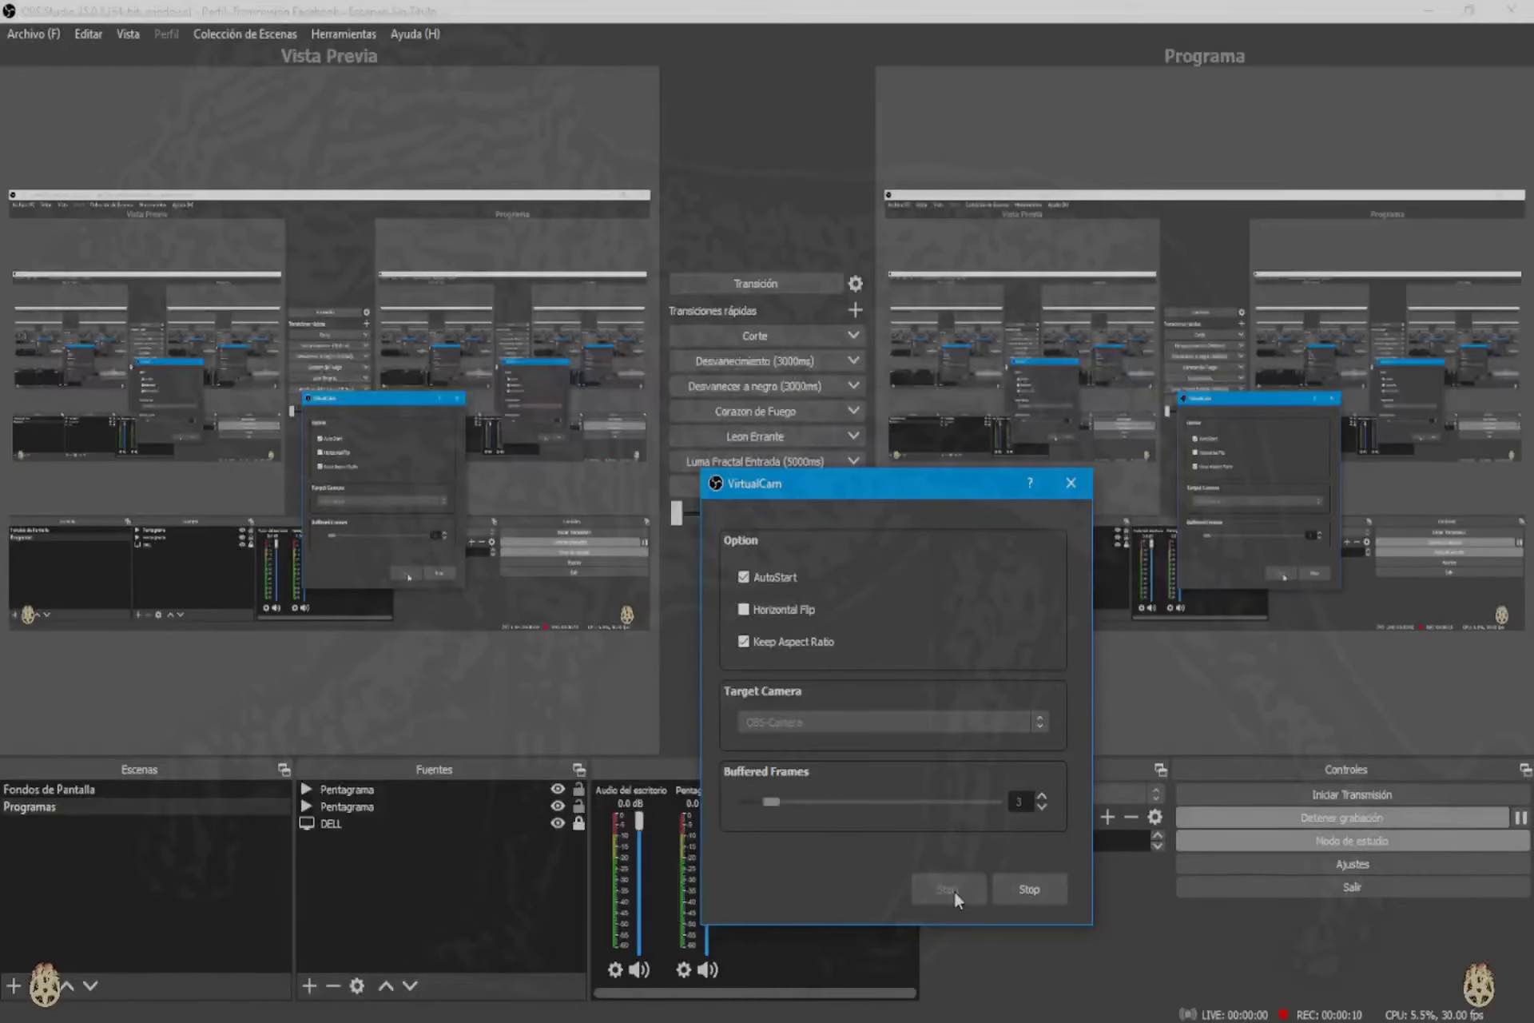
left_click(1071, 483)
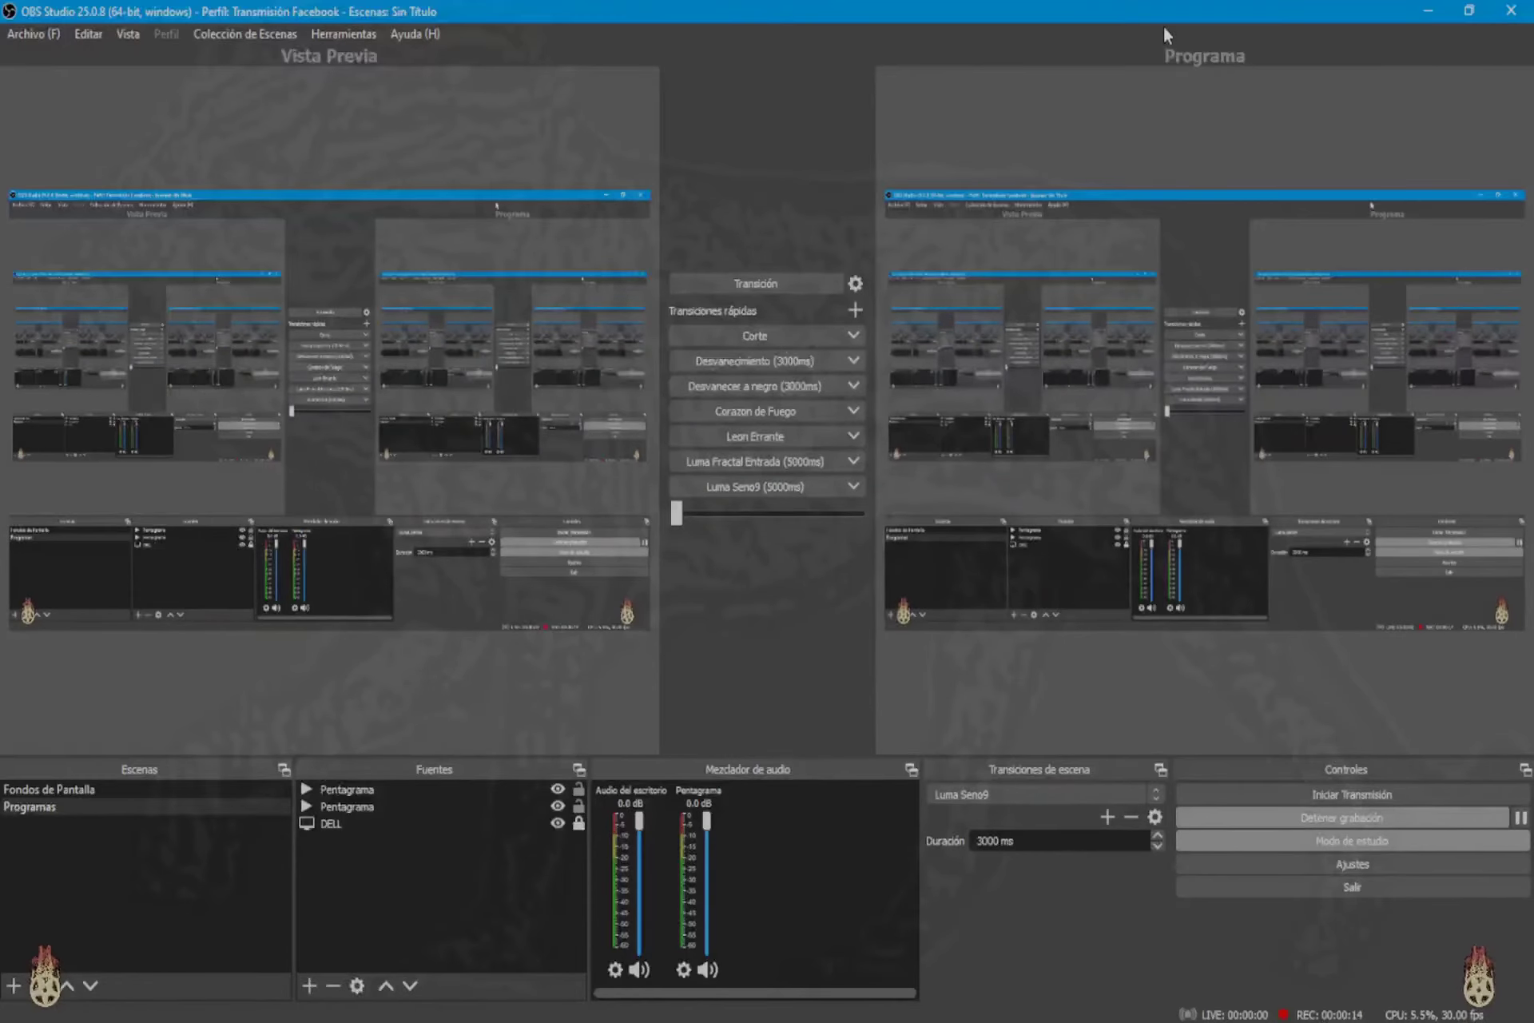
Step: Look up the uninstall option of the installed Skype app and view the web search results for Skype desktop
key("super+d")
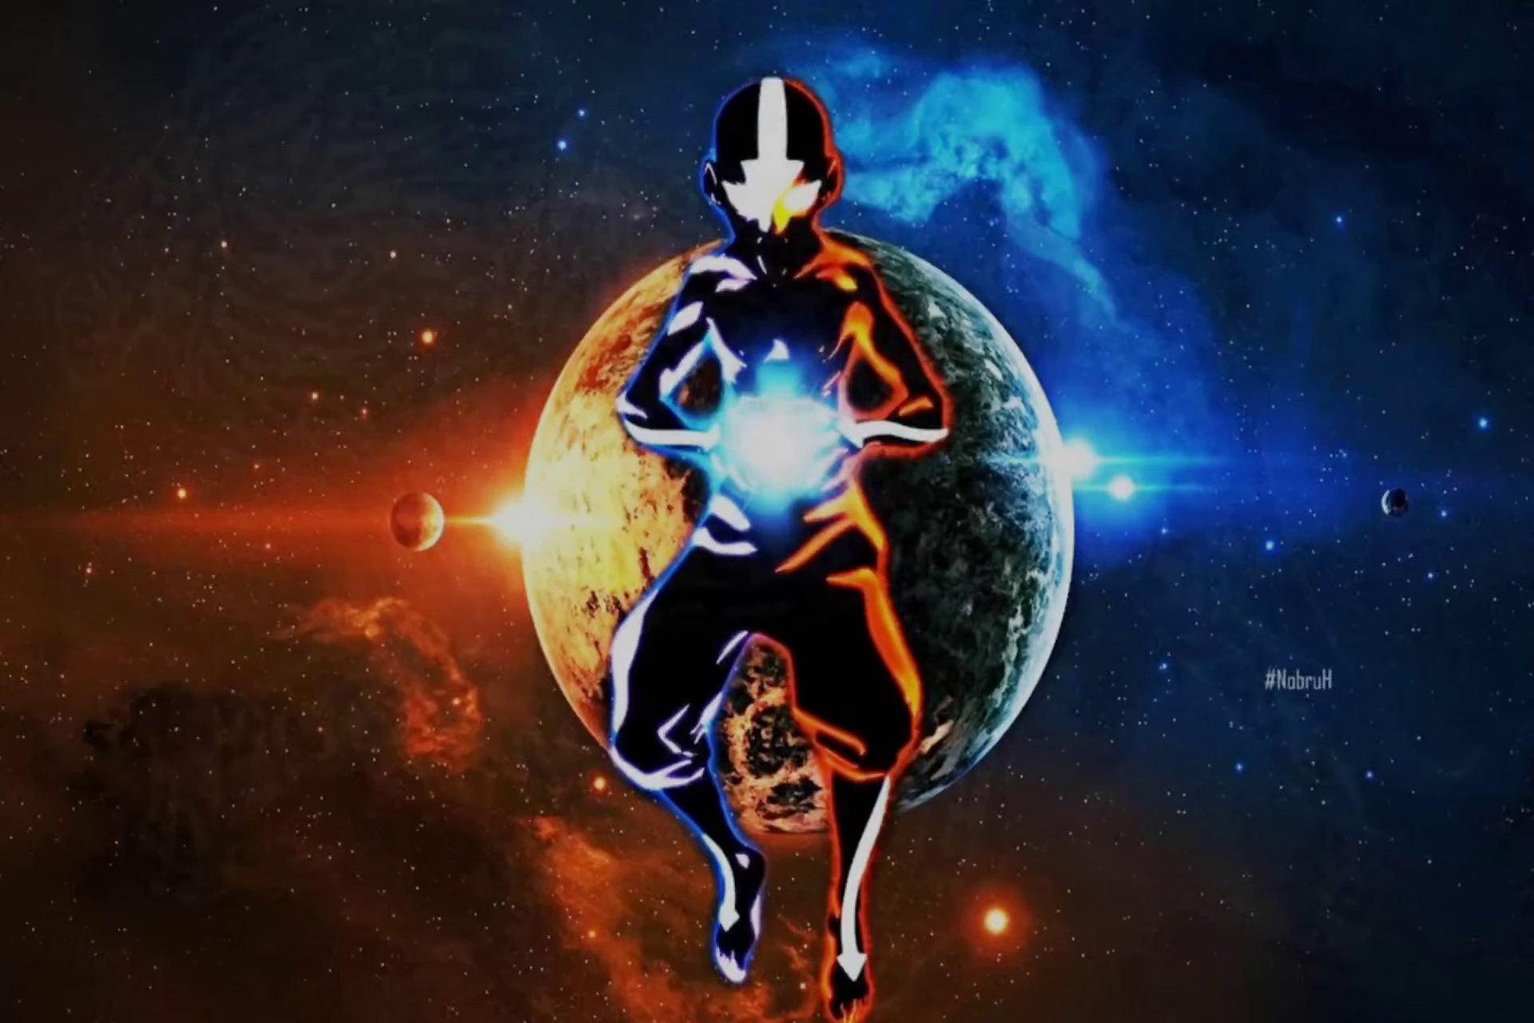
key("super")
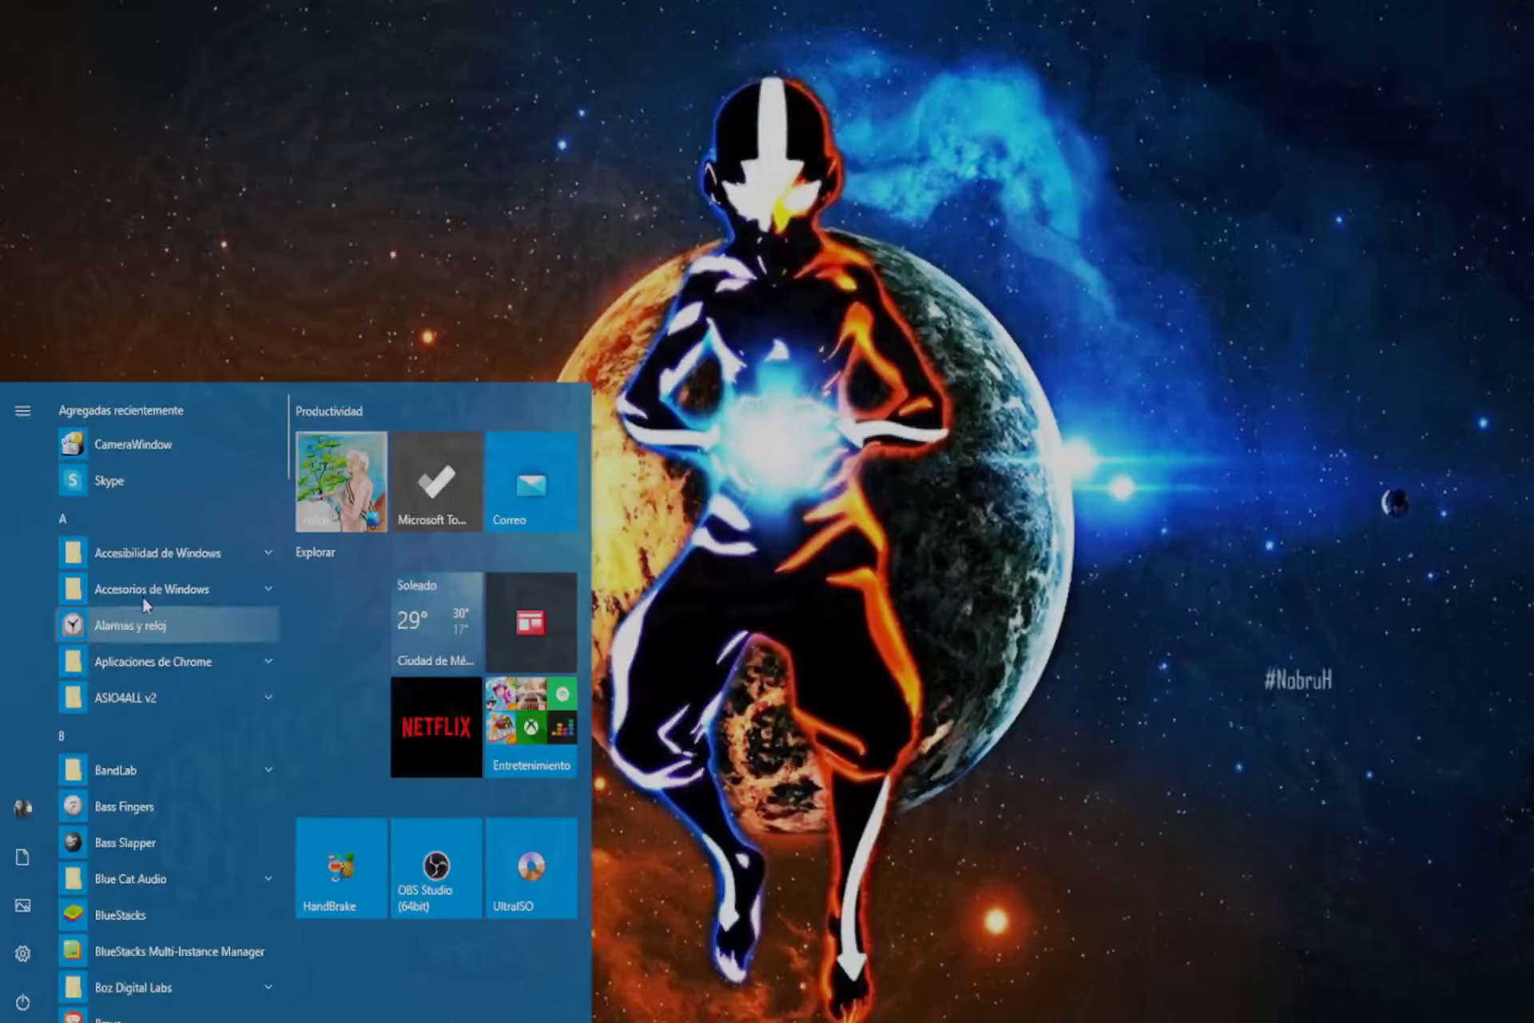
right_click(150, 477)
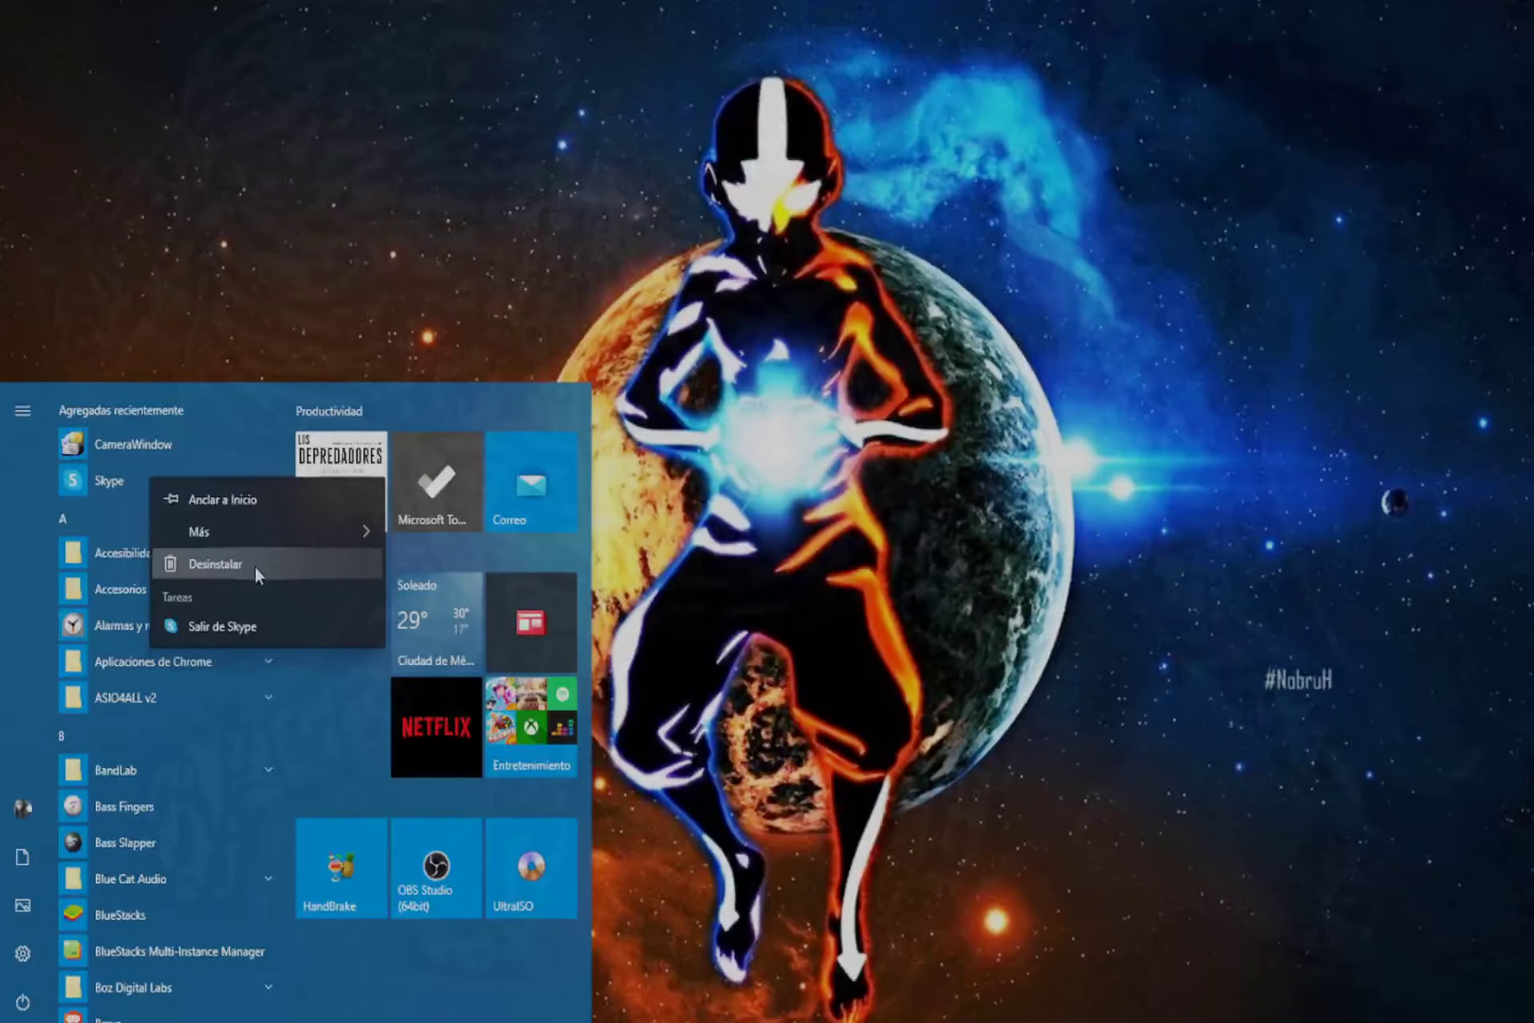
key("Escape")
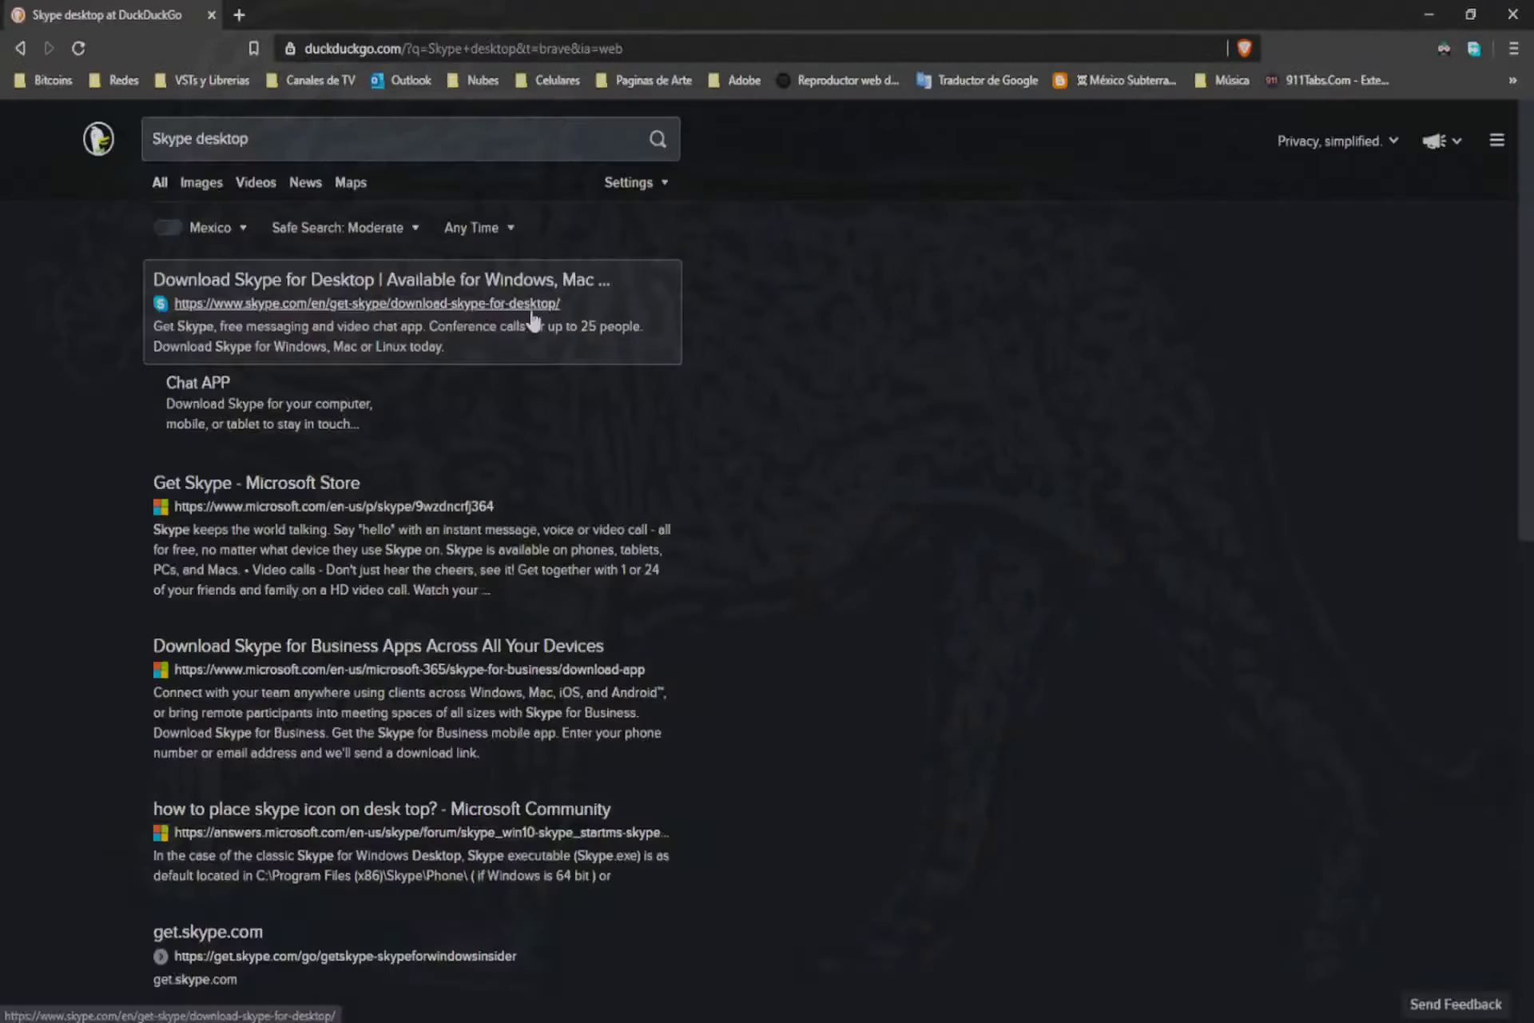
left_click(685, 313)
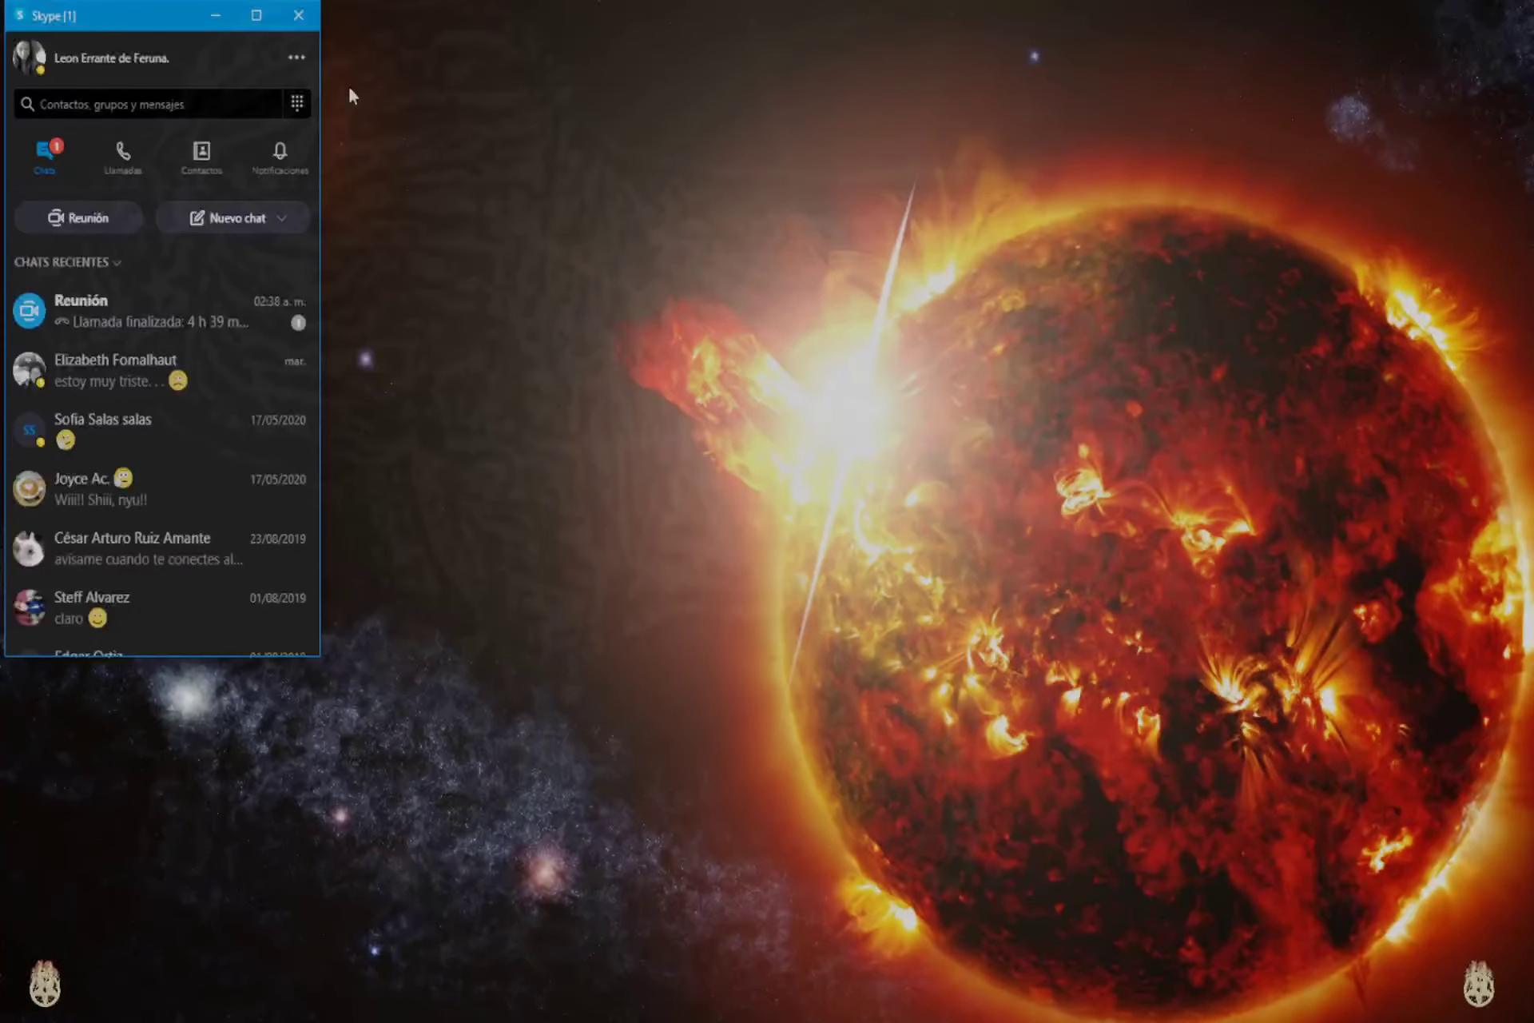
Step: Select OBS-Camera as the video camera in Skype's audio and video settings
left_click(297, 58)
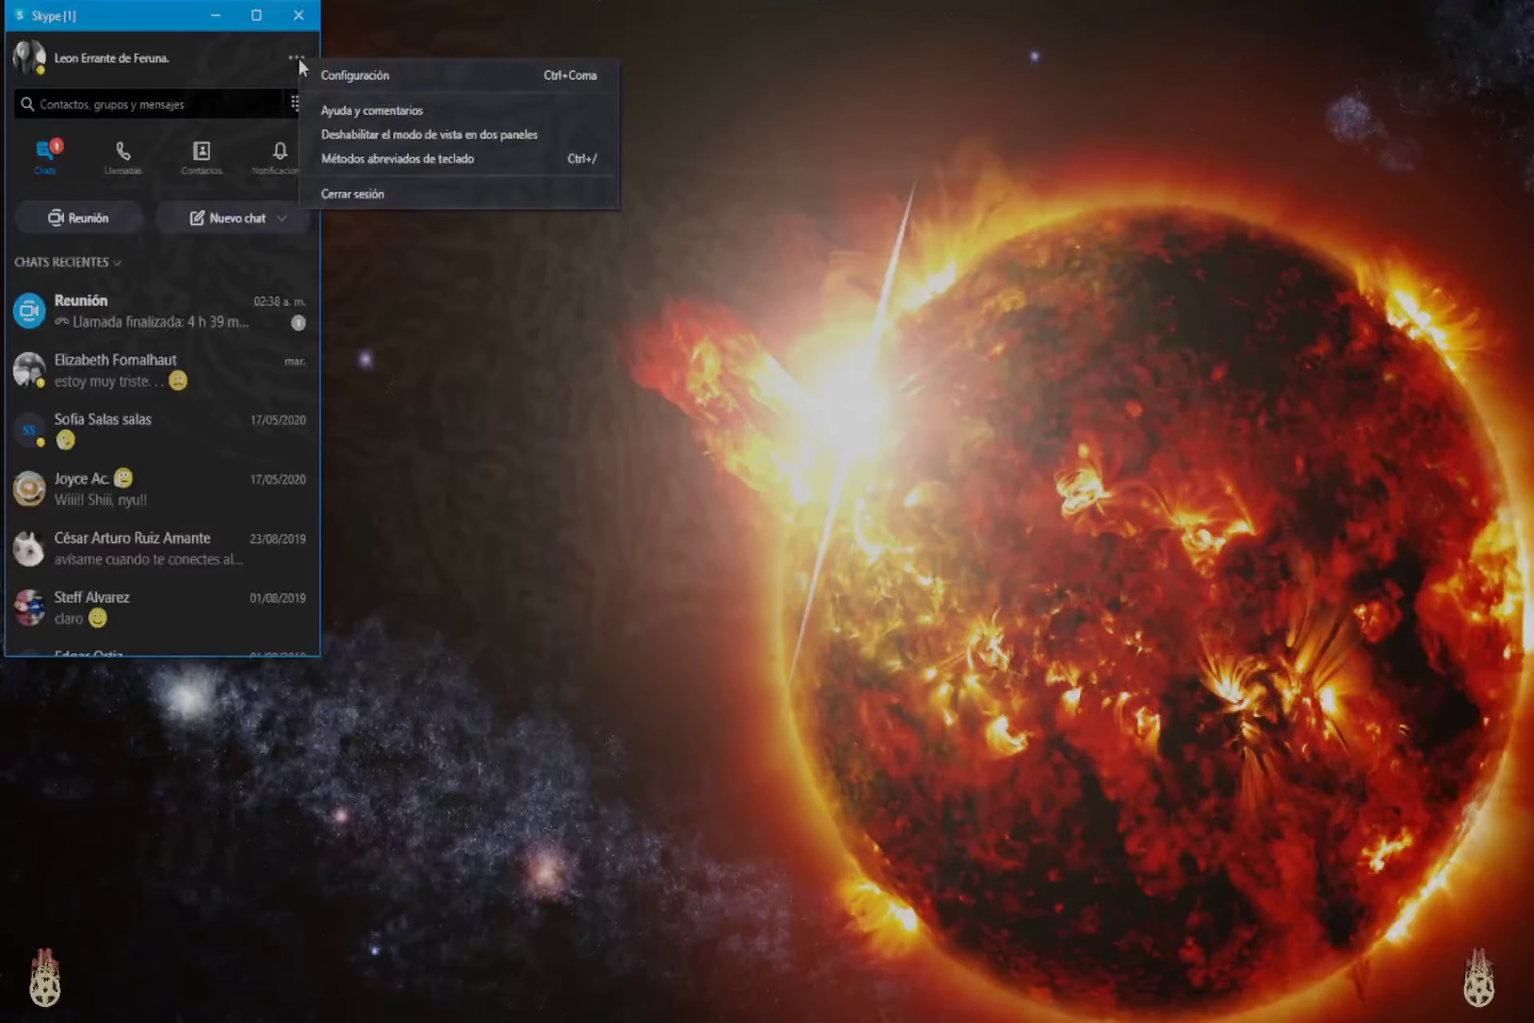
left_click(573, 78)
left_click_drag(472, 59, 987, 264)
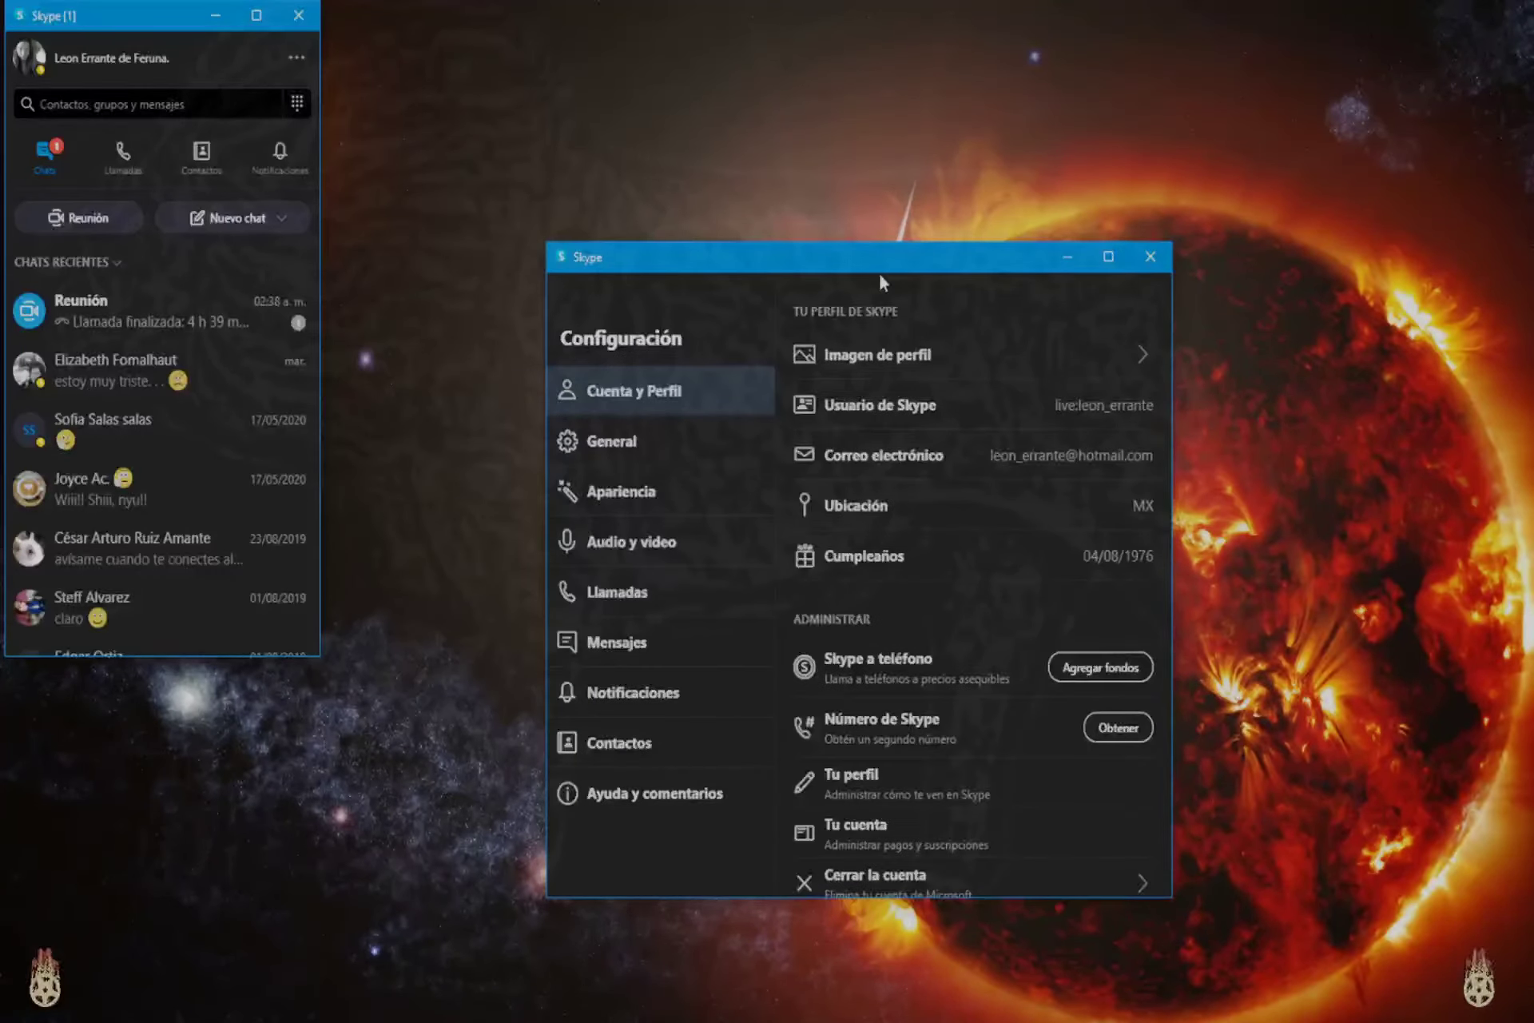
left_click(648, 551)
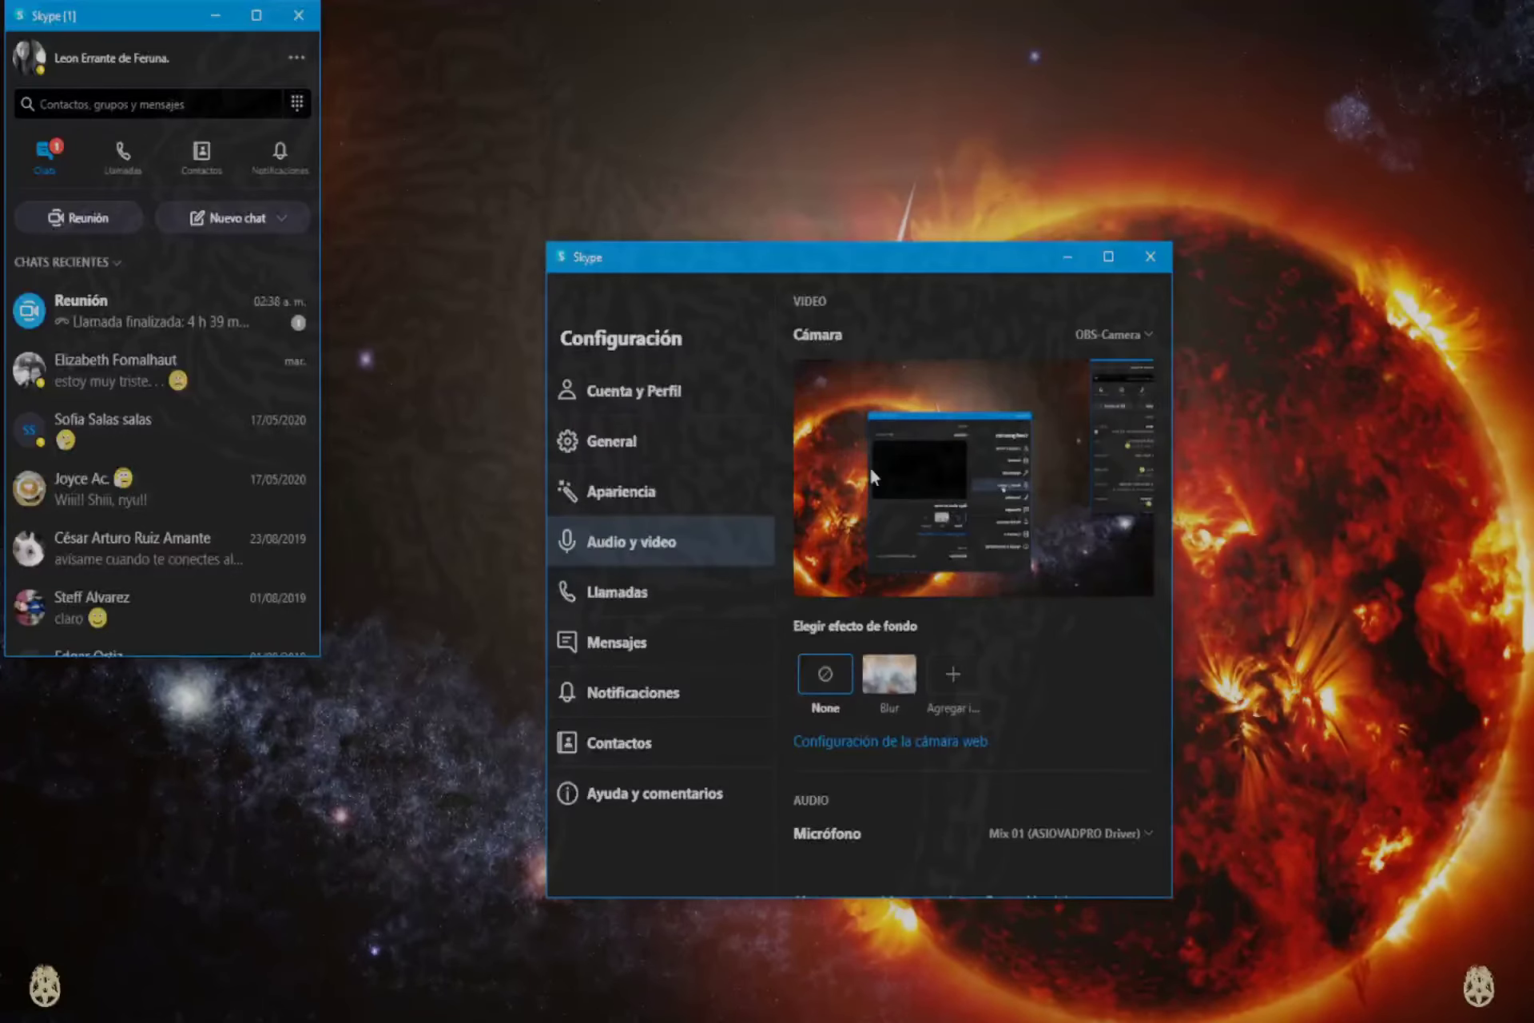
left_click(1149, 337)
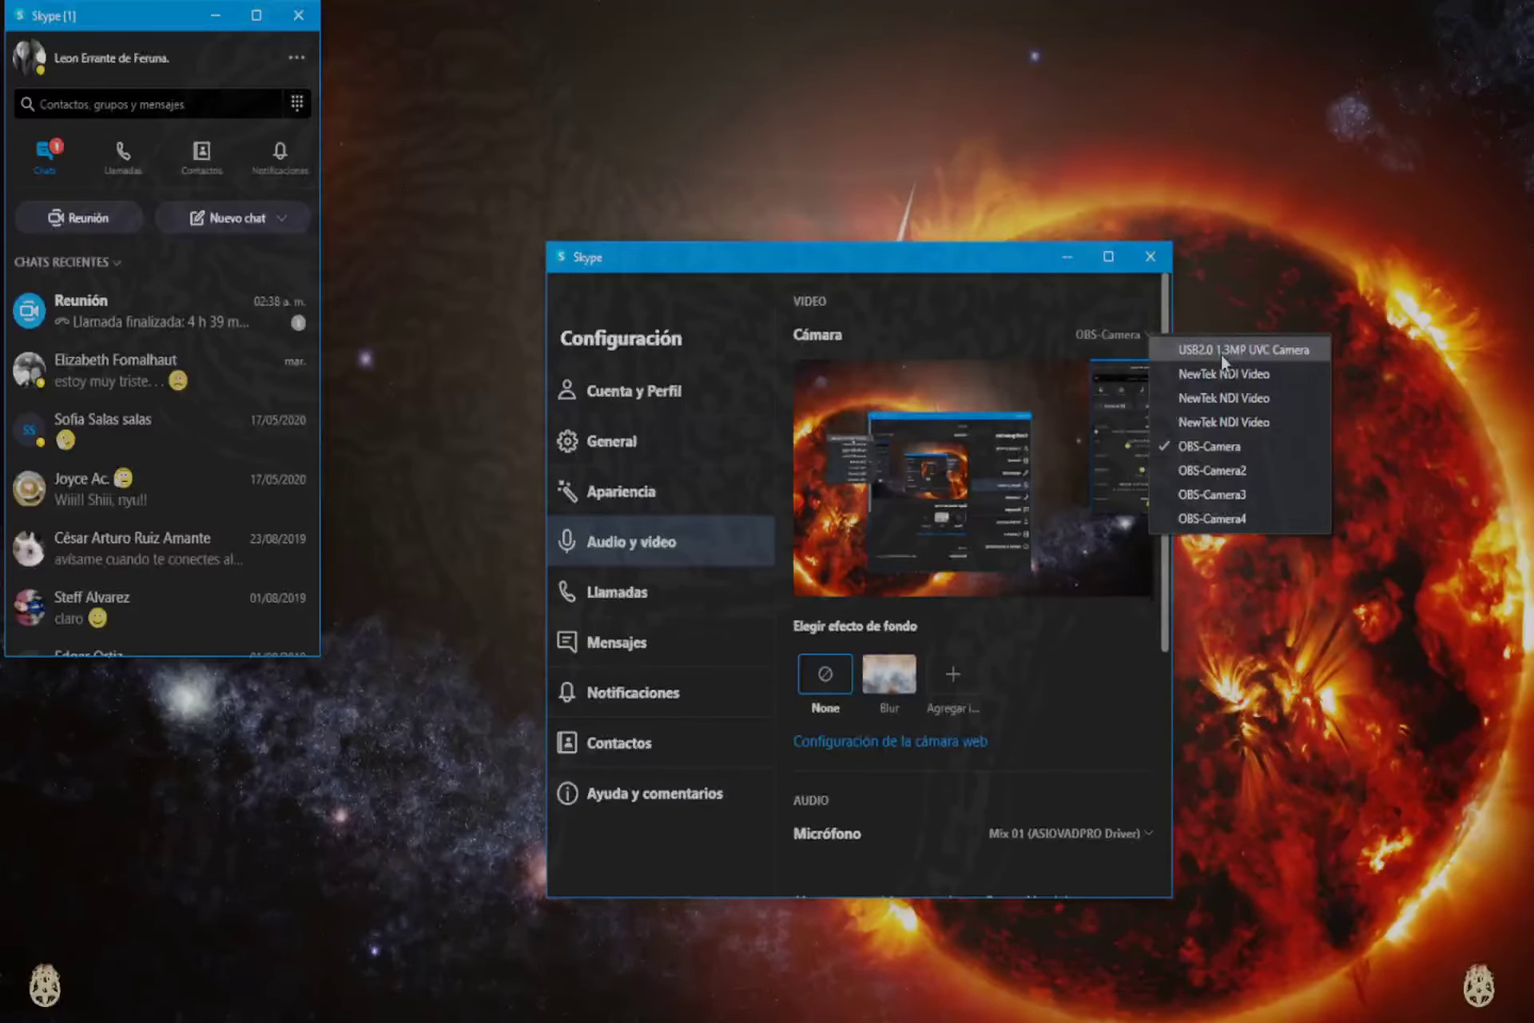
left_click(1179, 448)
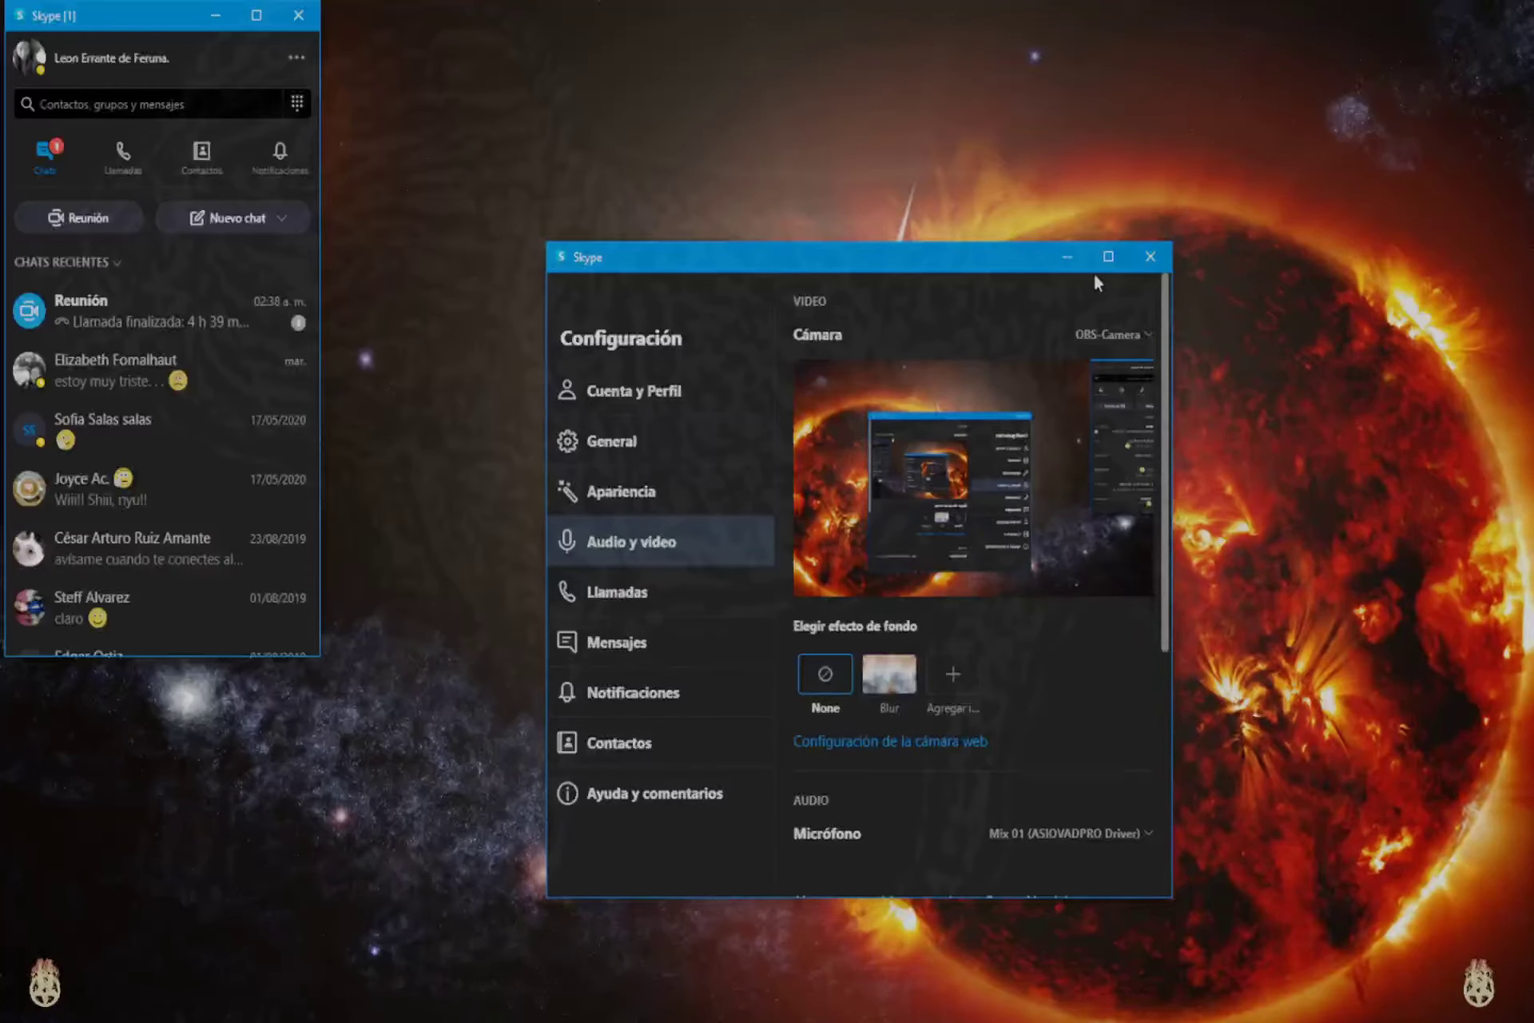
Step: Look through Skype's available microphones, play the speaker test sound and close the settings
left_click(1160, 656)
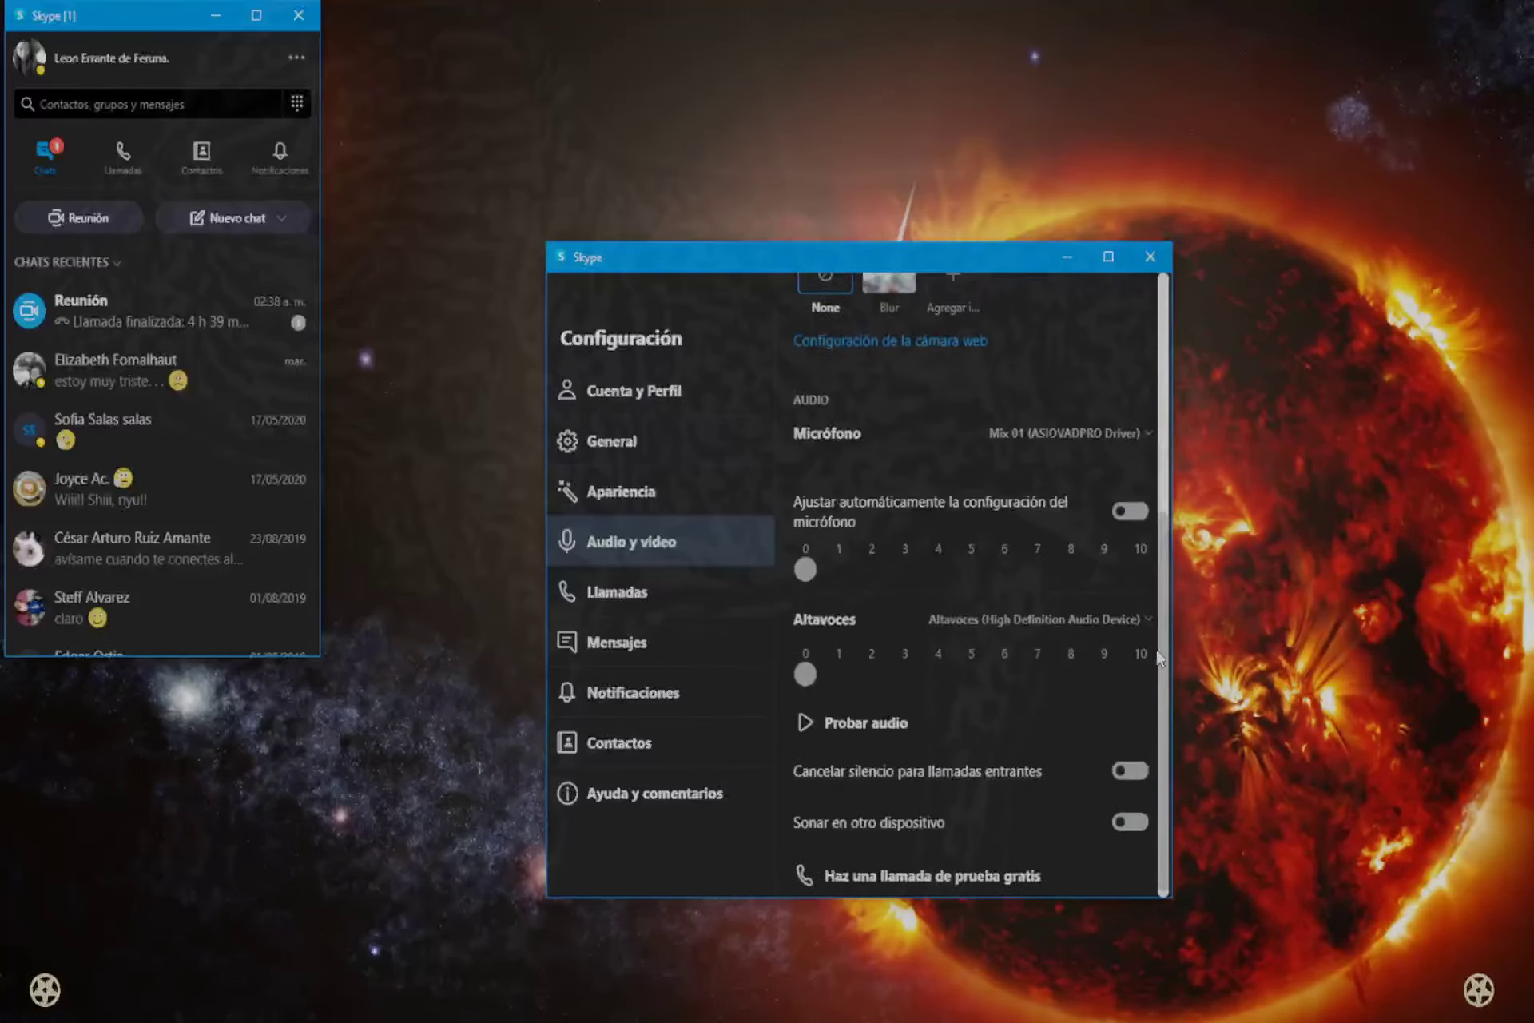
left_click(1149, 435)
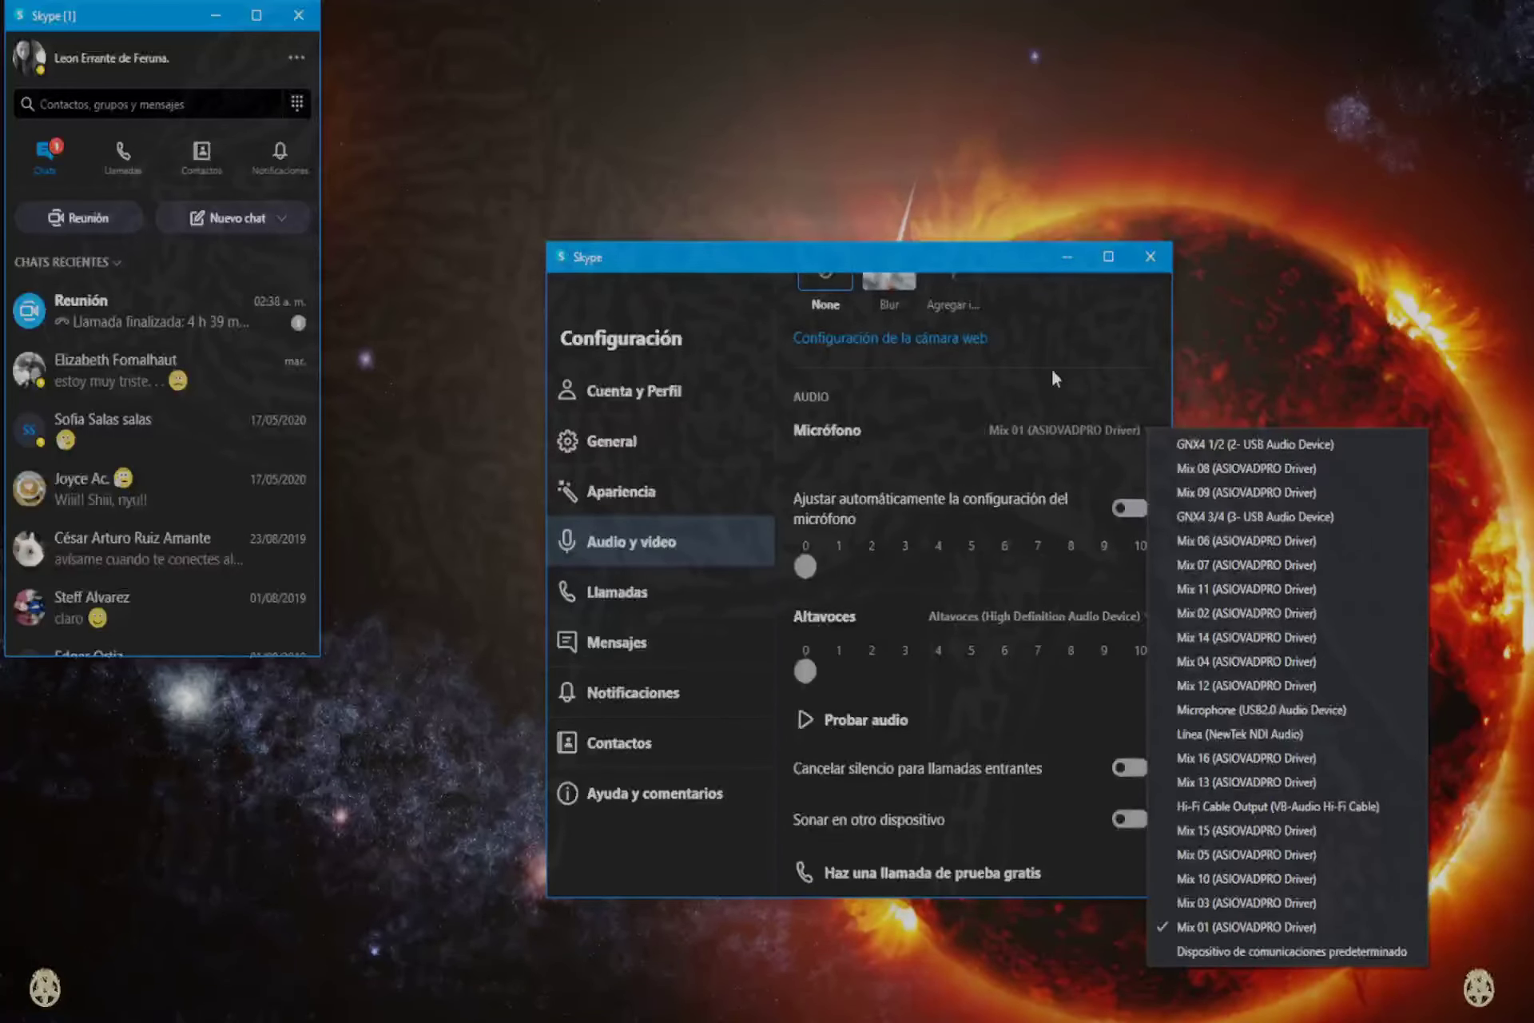
left_click(1095, 347)
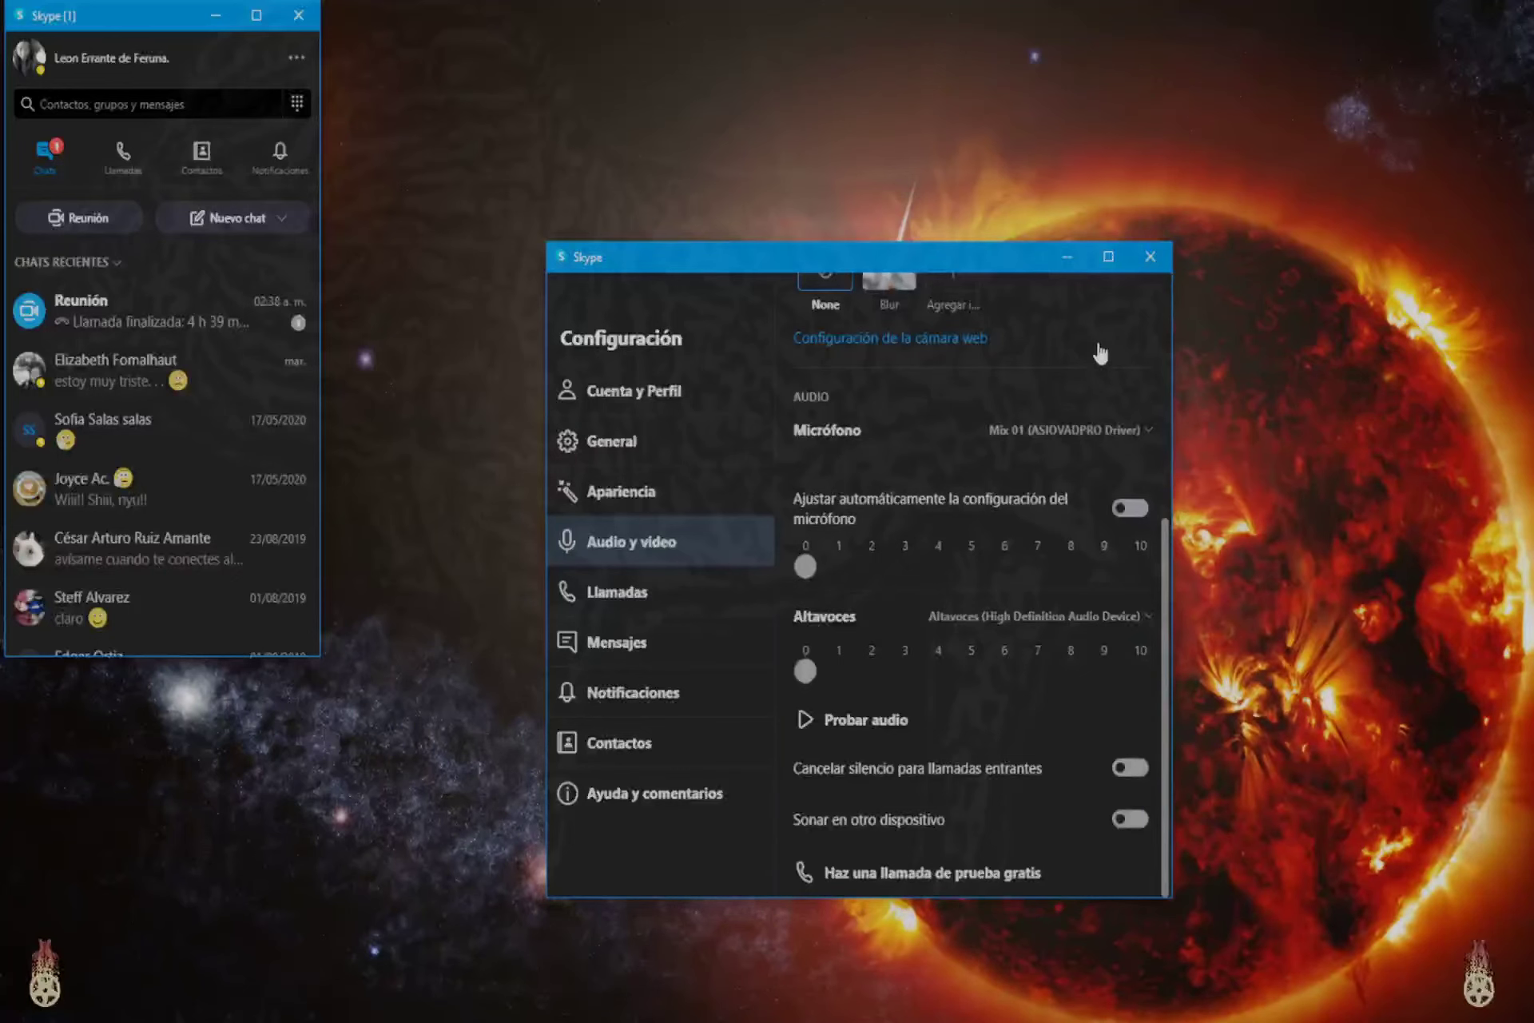
left_click(804, 720)
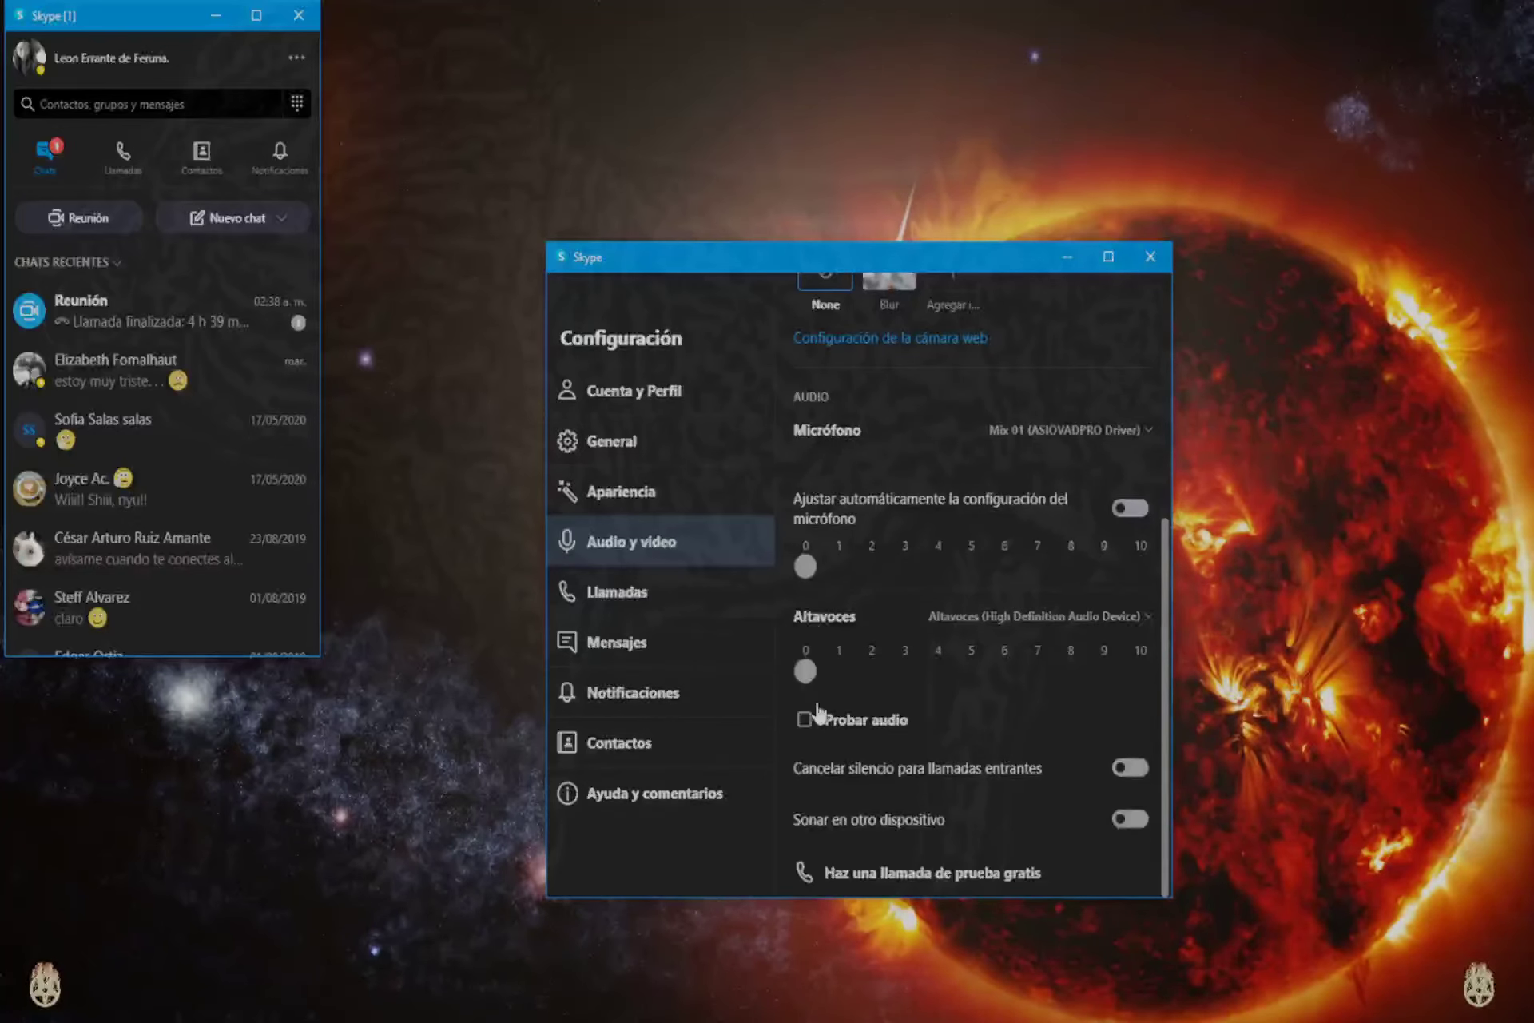
left_click(1150, 257)
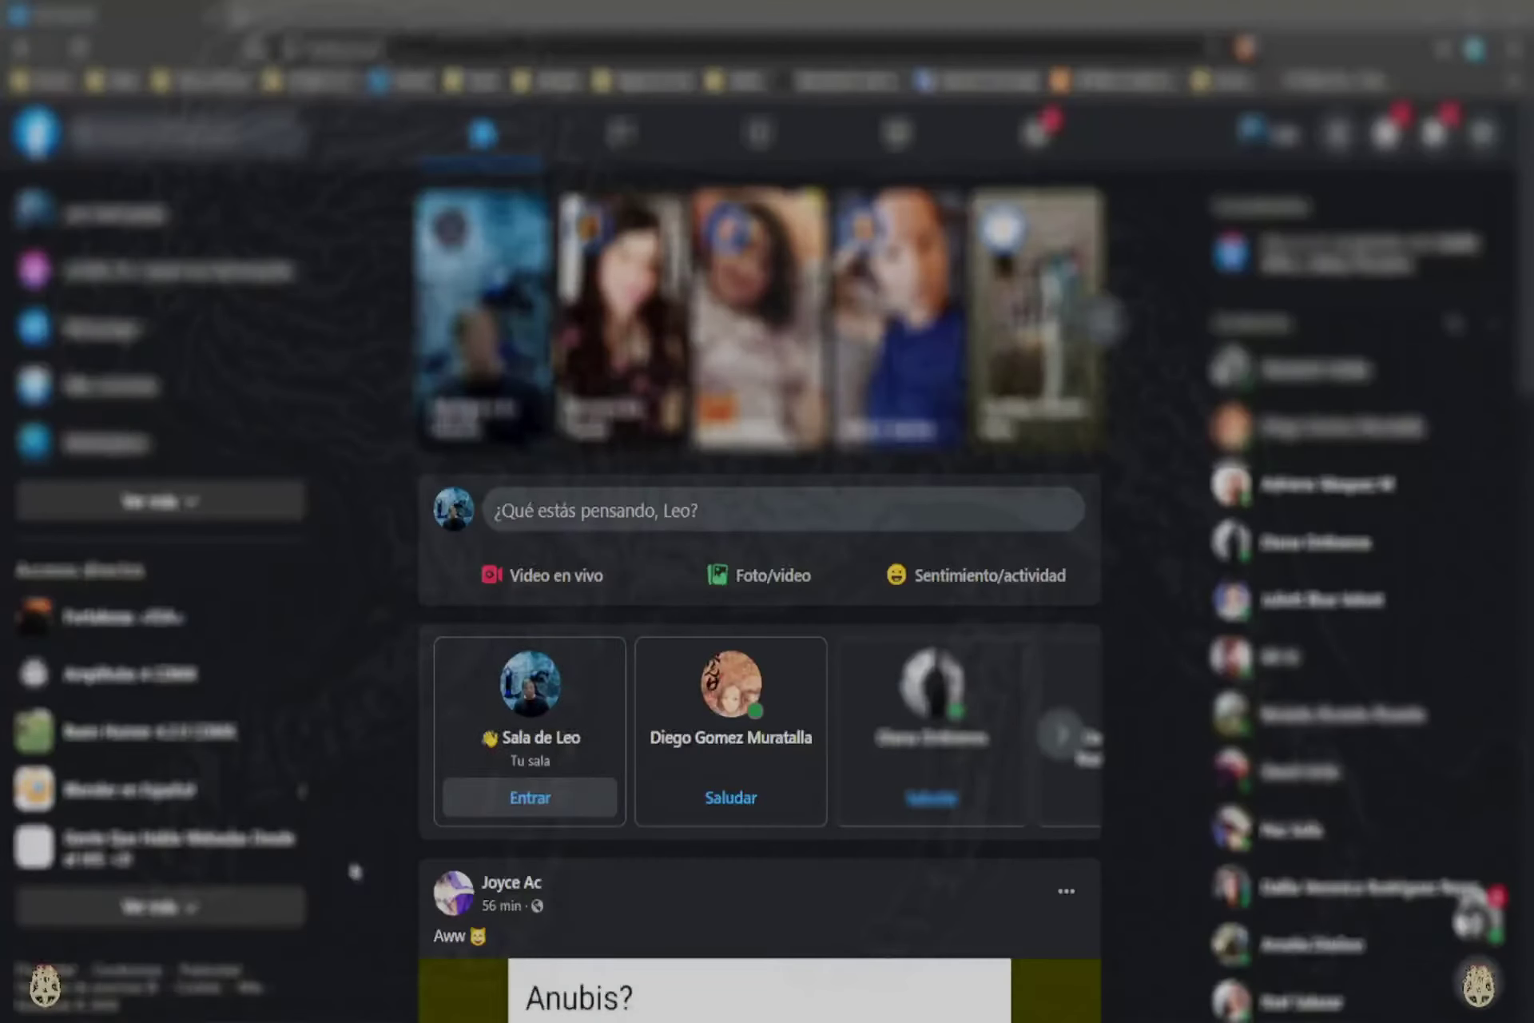
Step: Switch to Facebook, try to enter your own Messenger room and check its camera and microphone permissions
left_click(531, 799)
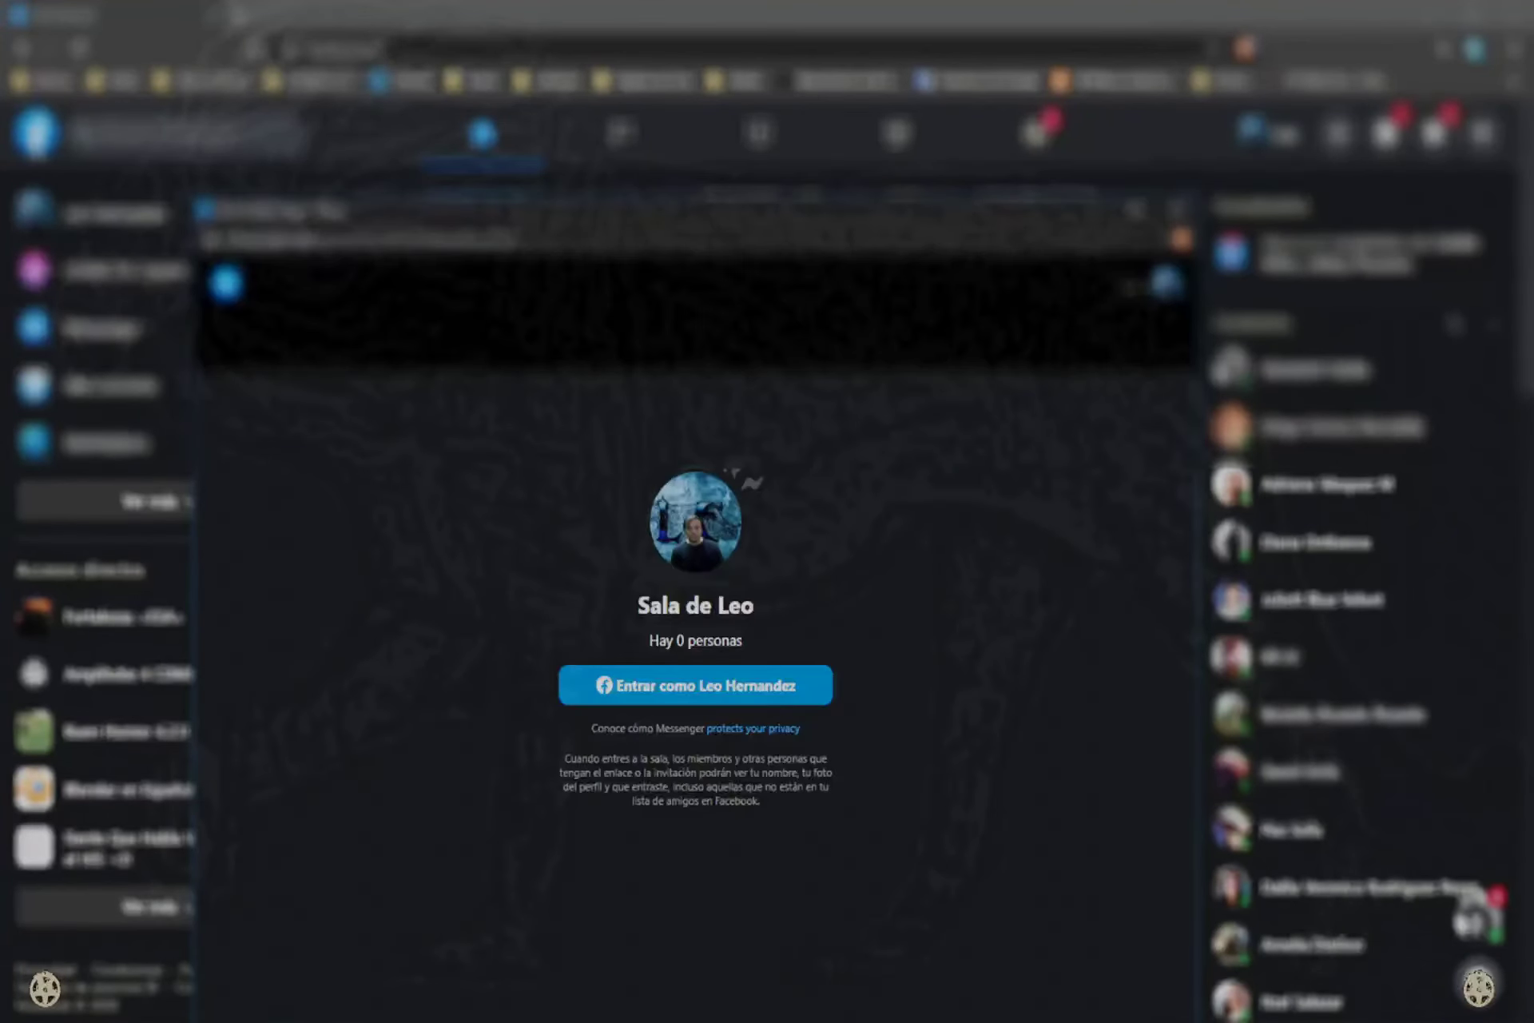
left_click_drag(719, 190, 750, 295)
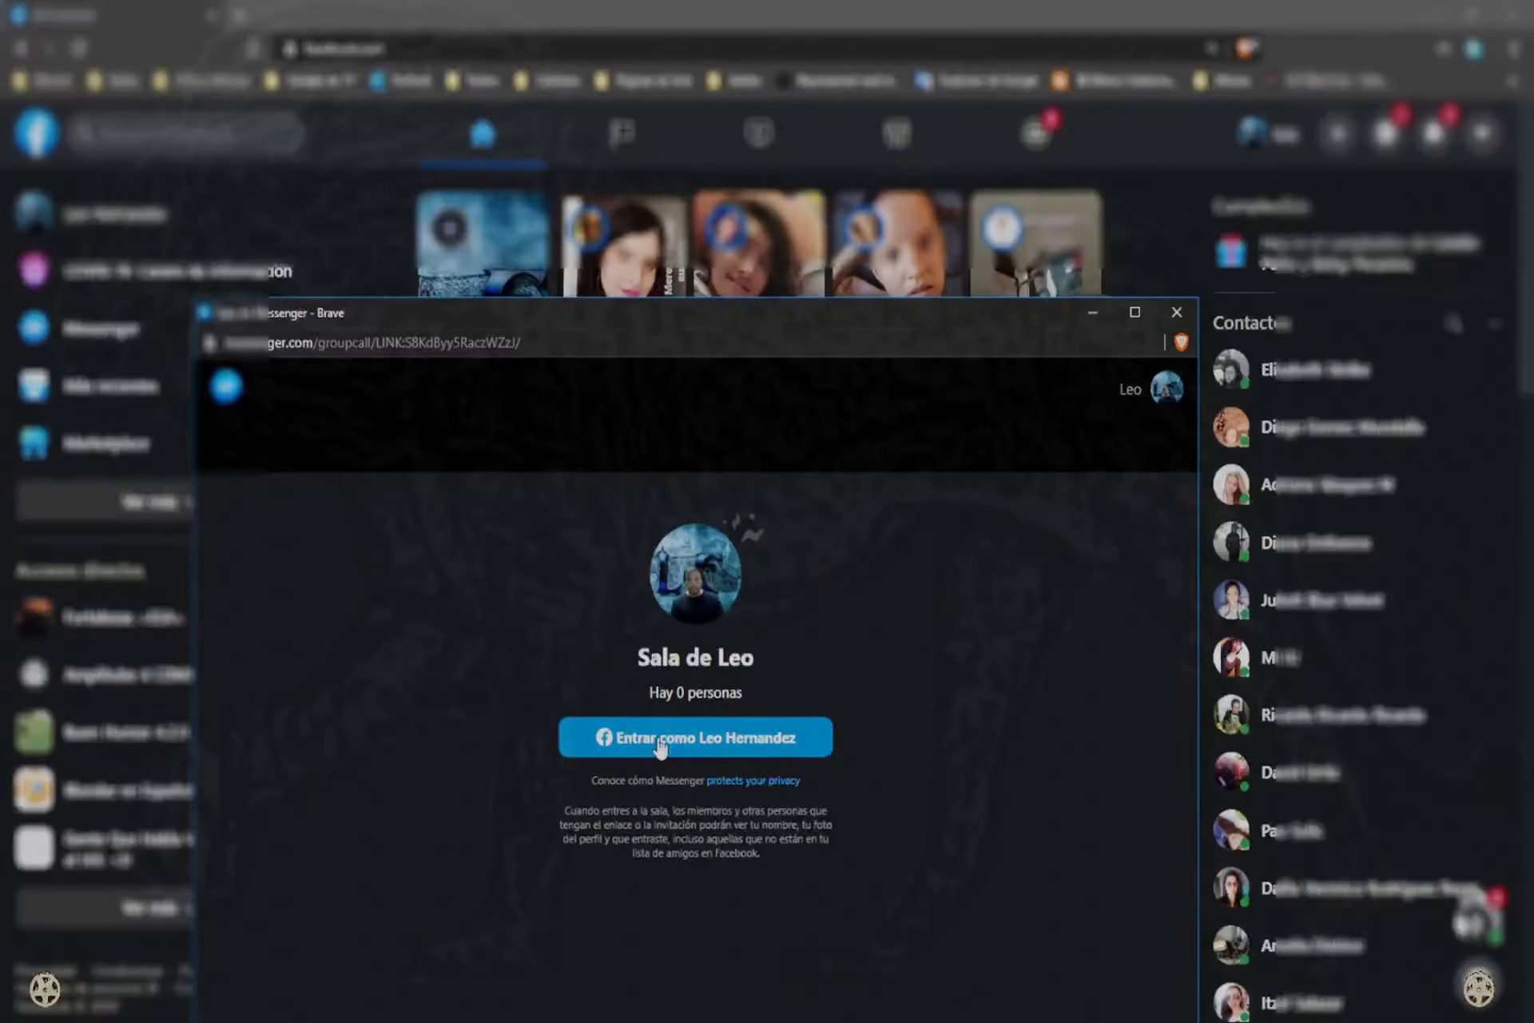
left_click(660, 747)
left_click(1148, 344)
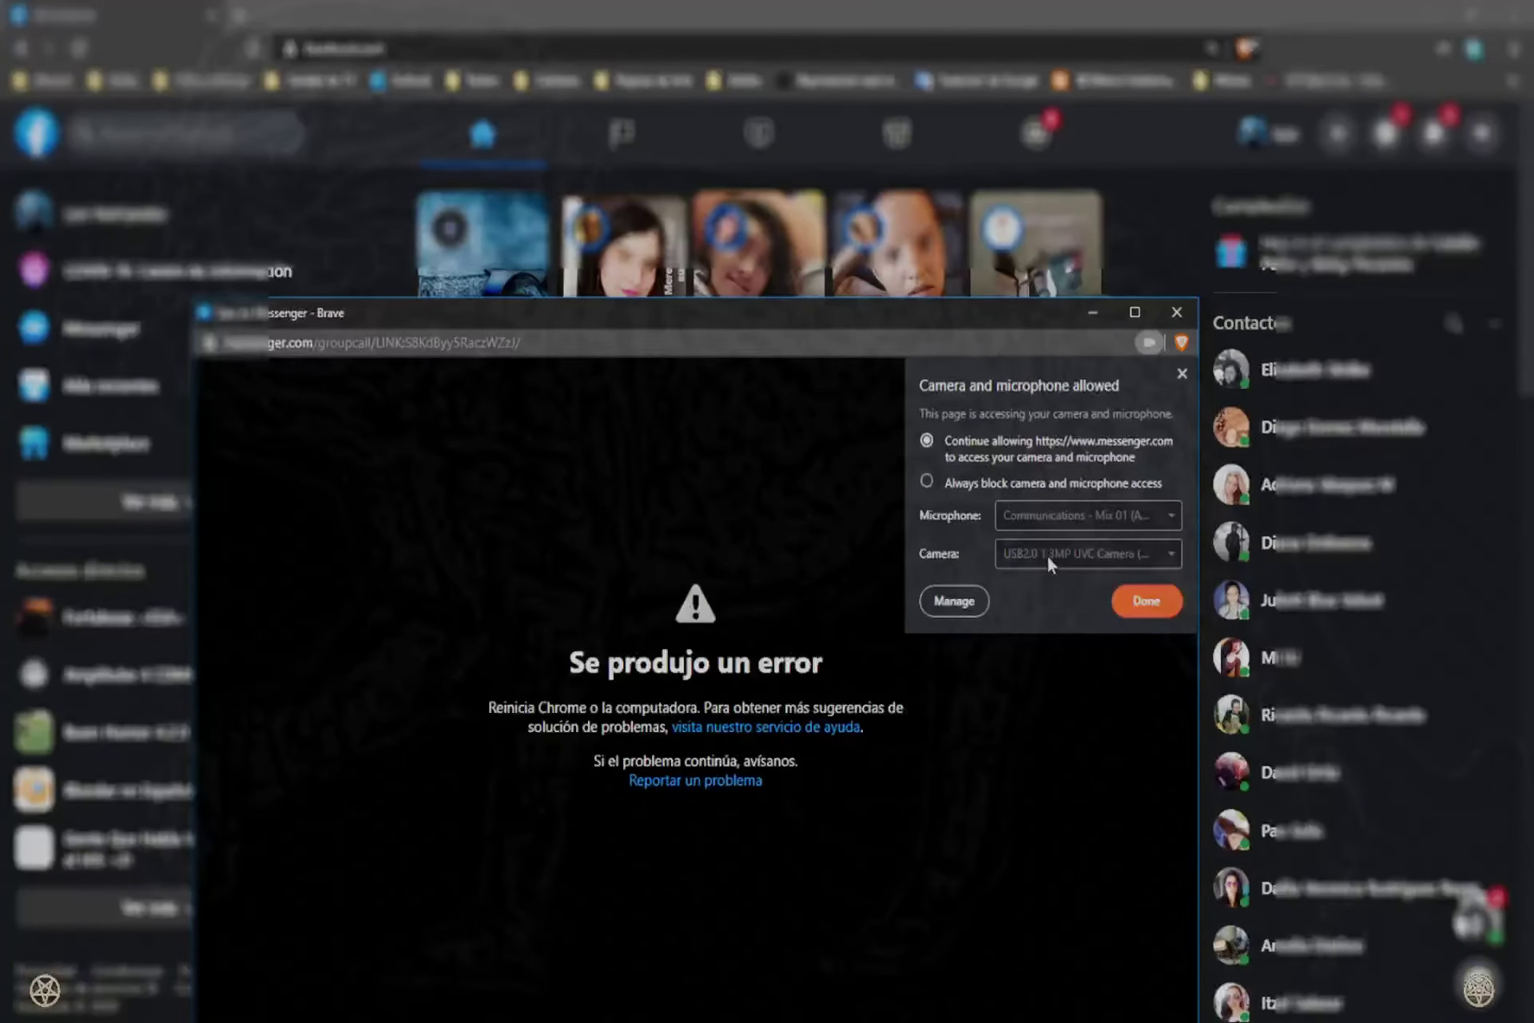
Step: Open the browser's camera permission settings to check the camera options and close the Messenger room window
left_click(954, 601)
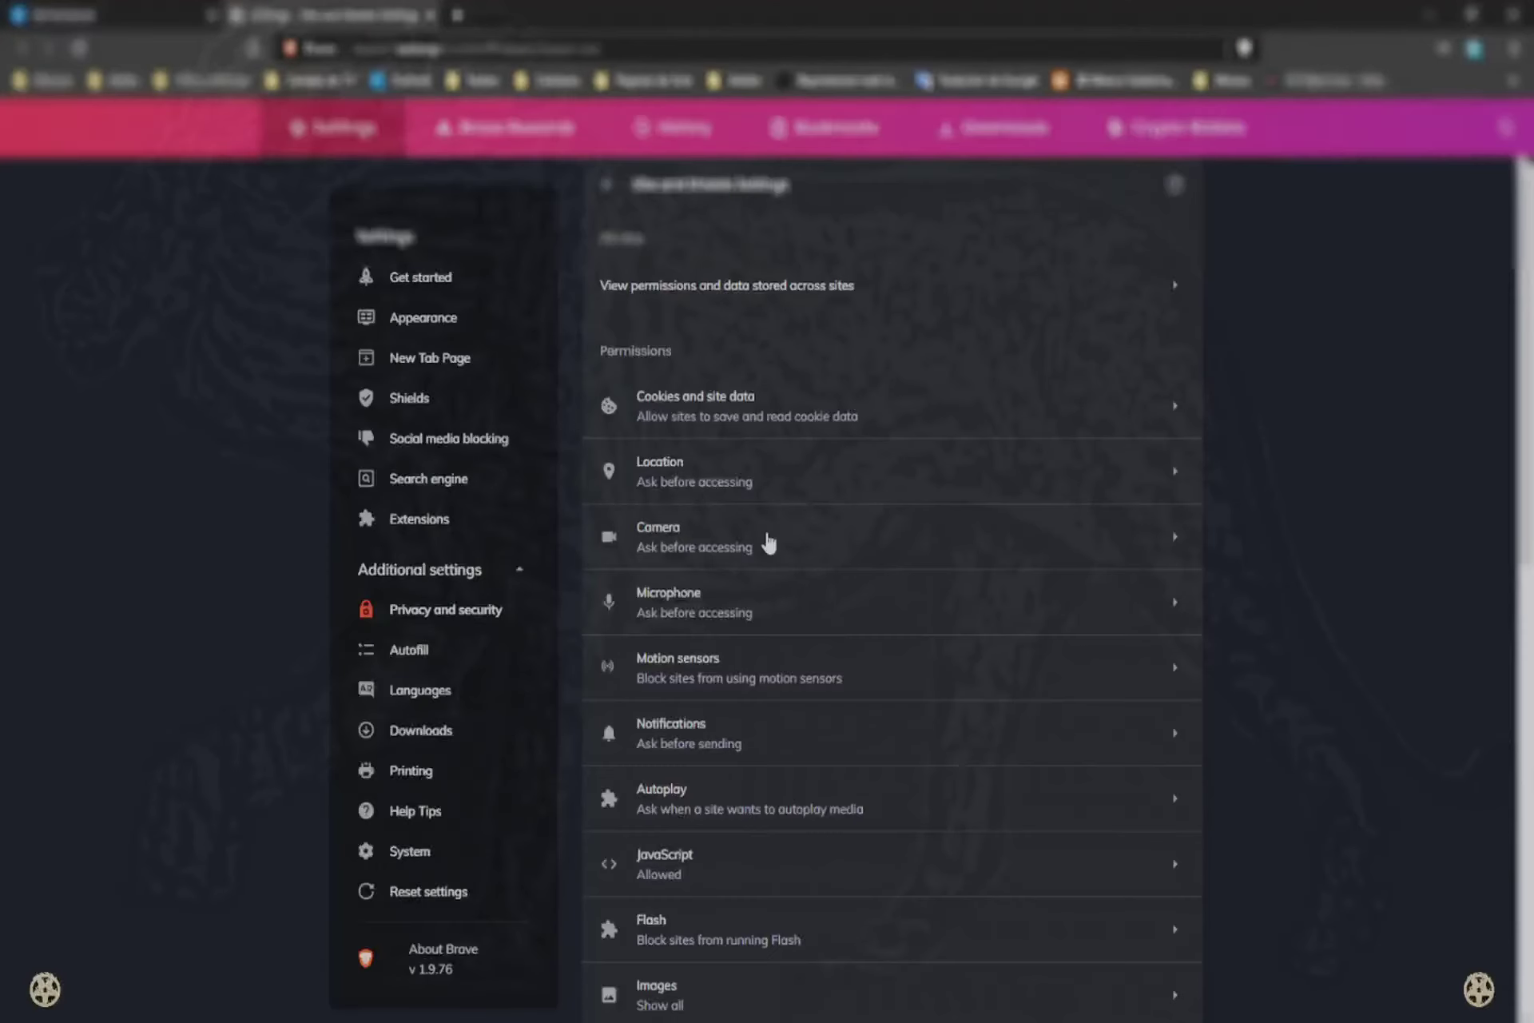
left_click(768, 543)
left_click(719, 249)
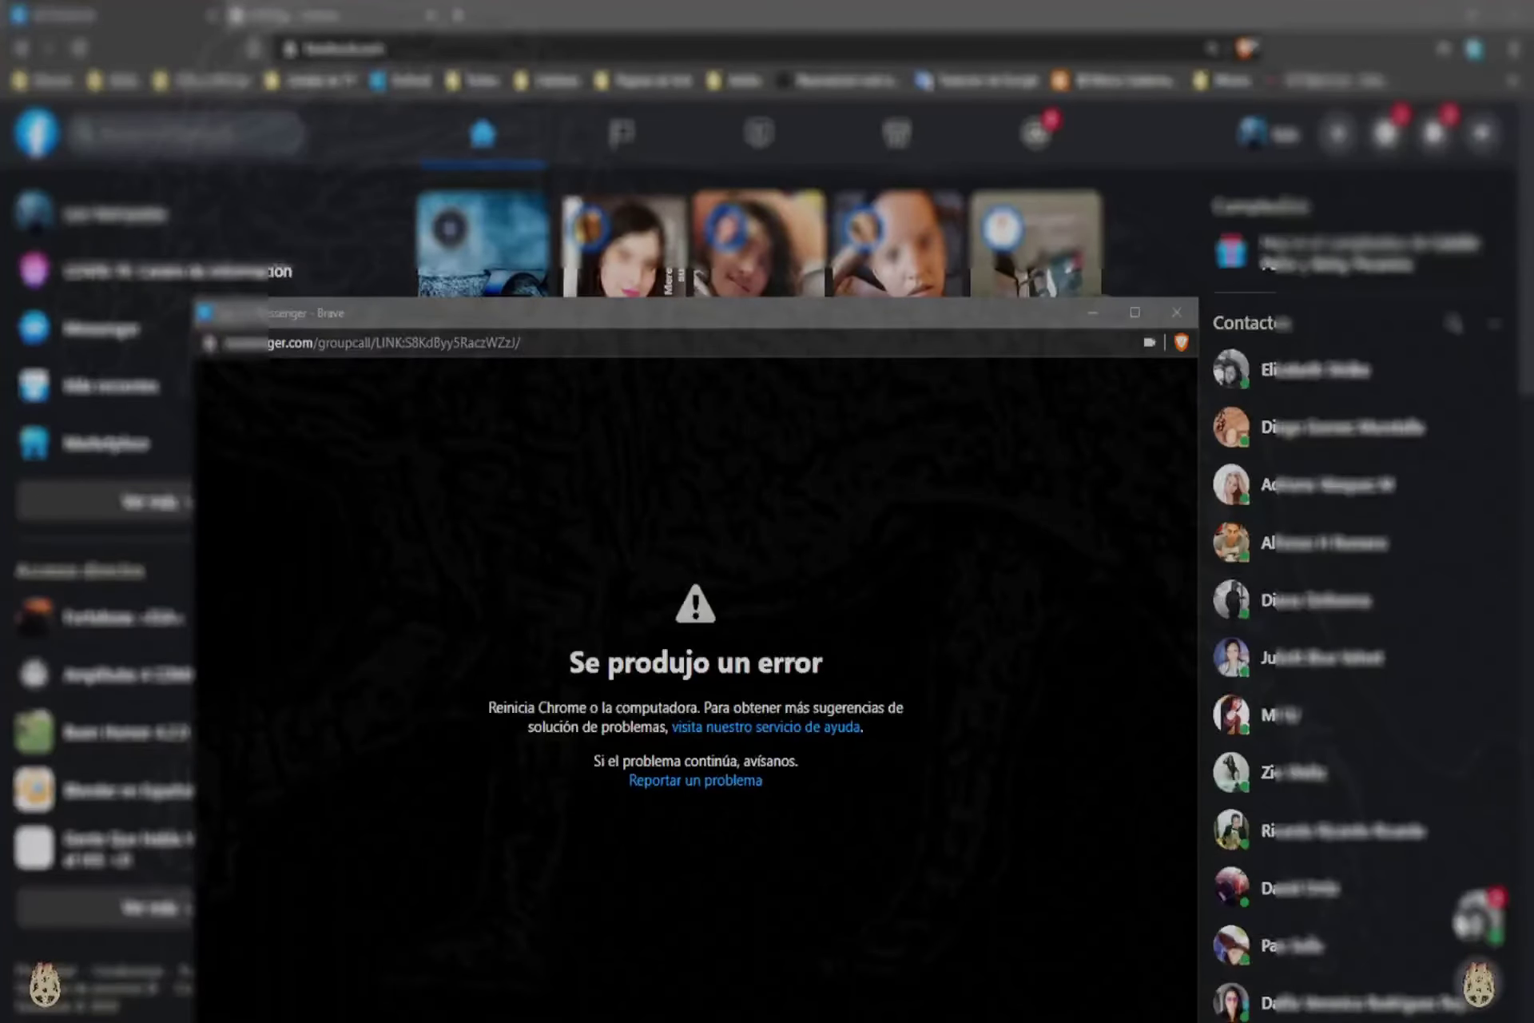
left_click(1176, 312)
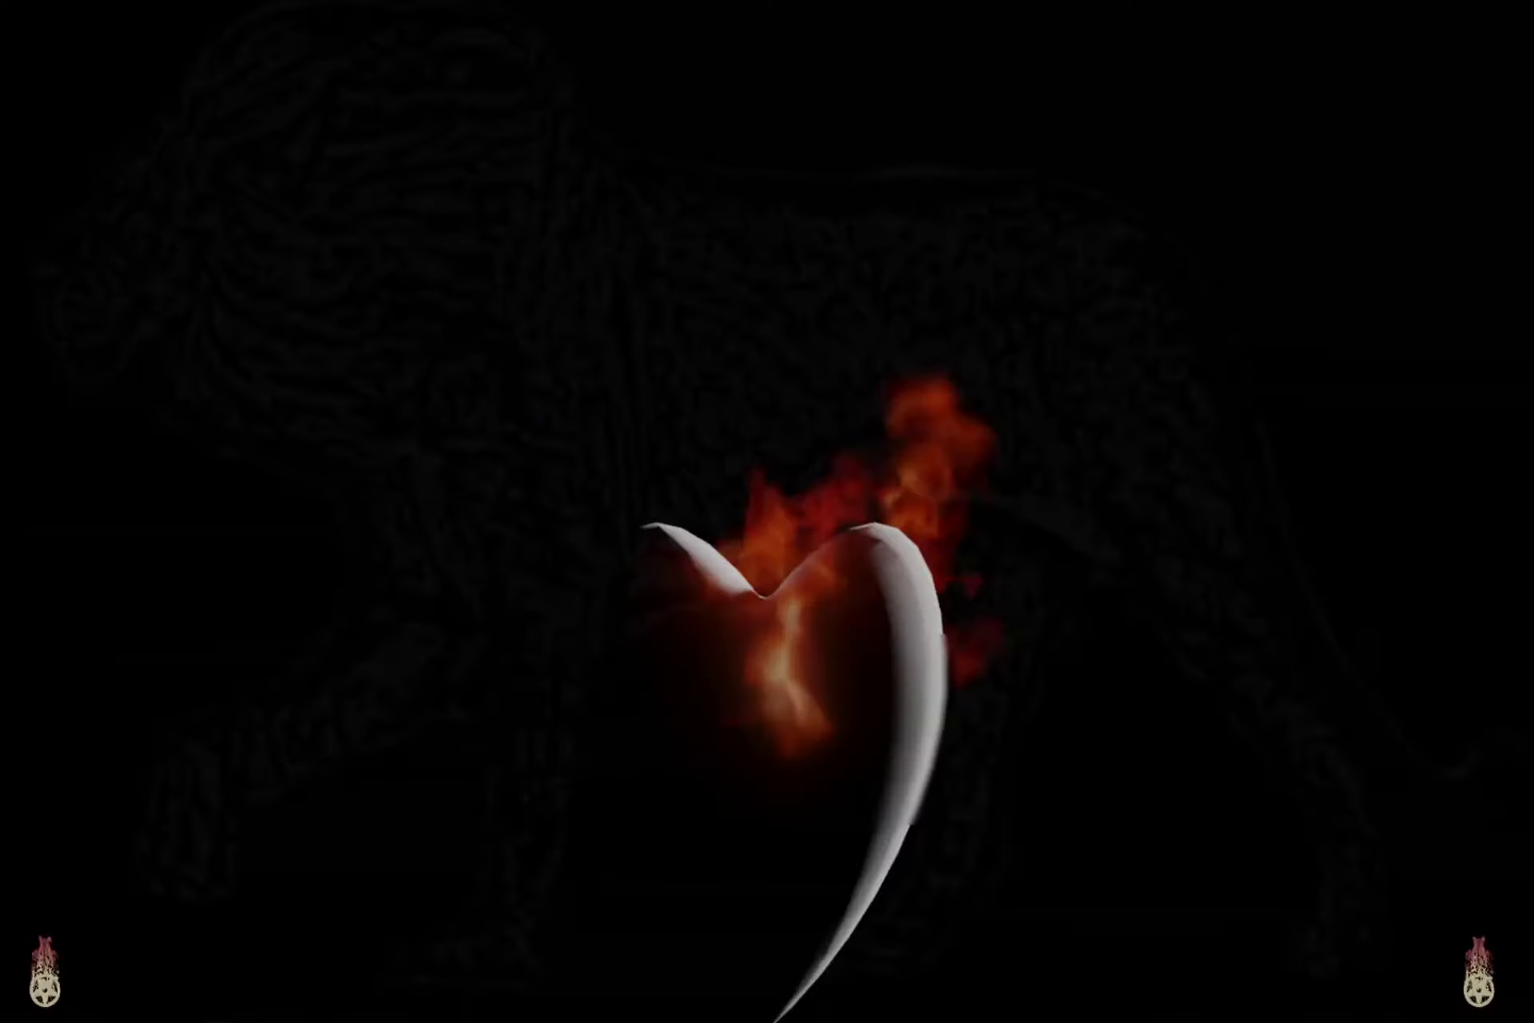
Step: Close the ASIO4ALL device window and enter your own Messenger room again from Facebook
mouse_move(612, 645)
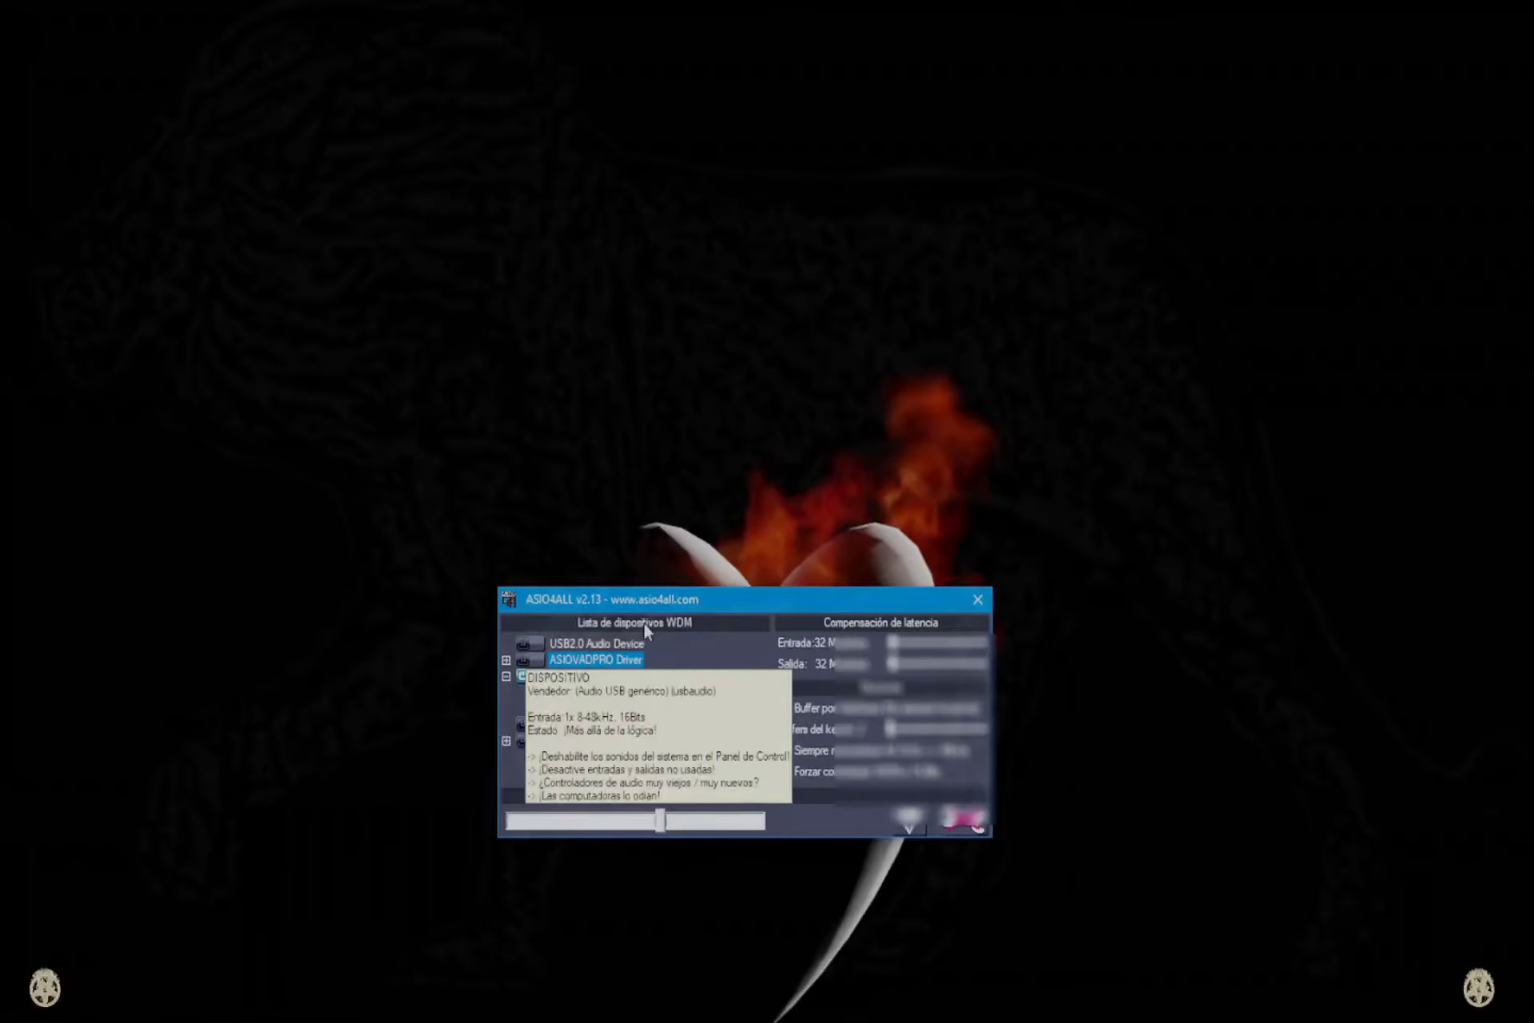
left_click(977, 600)
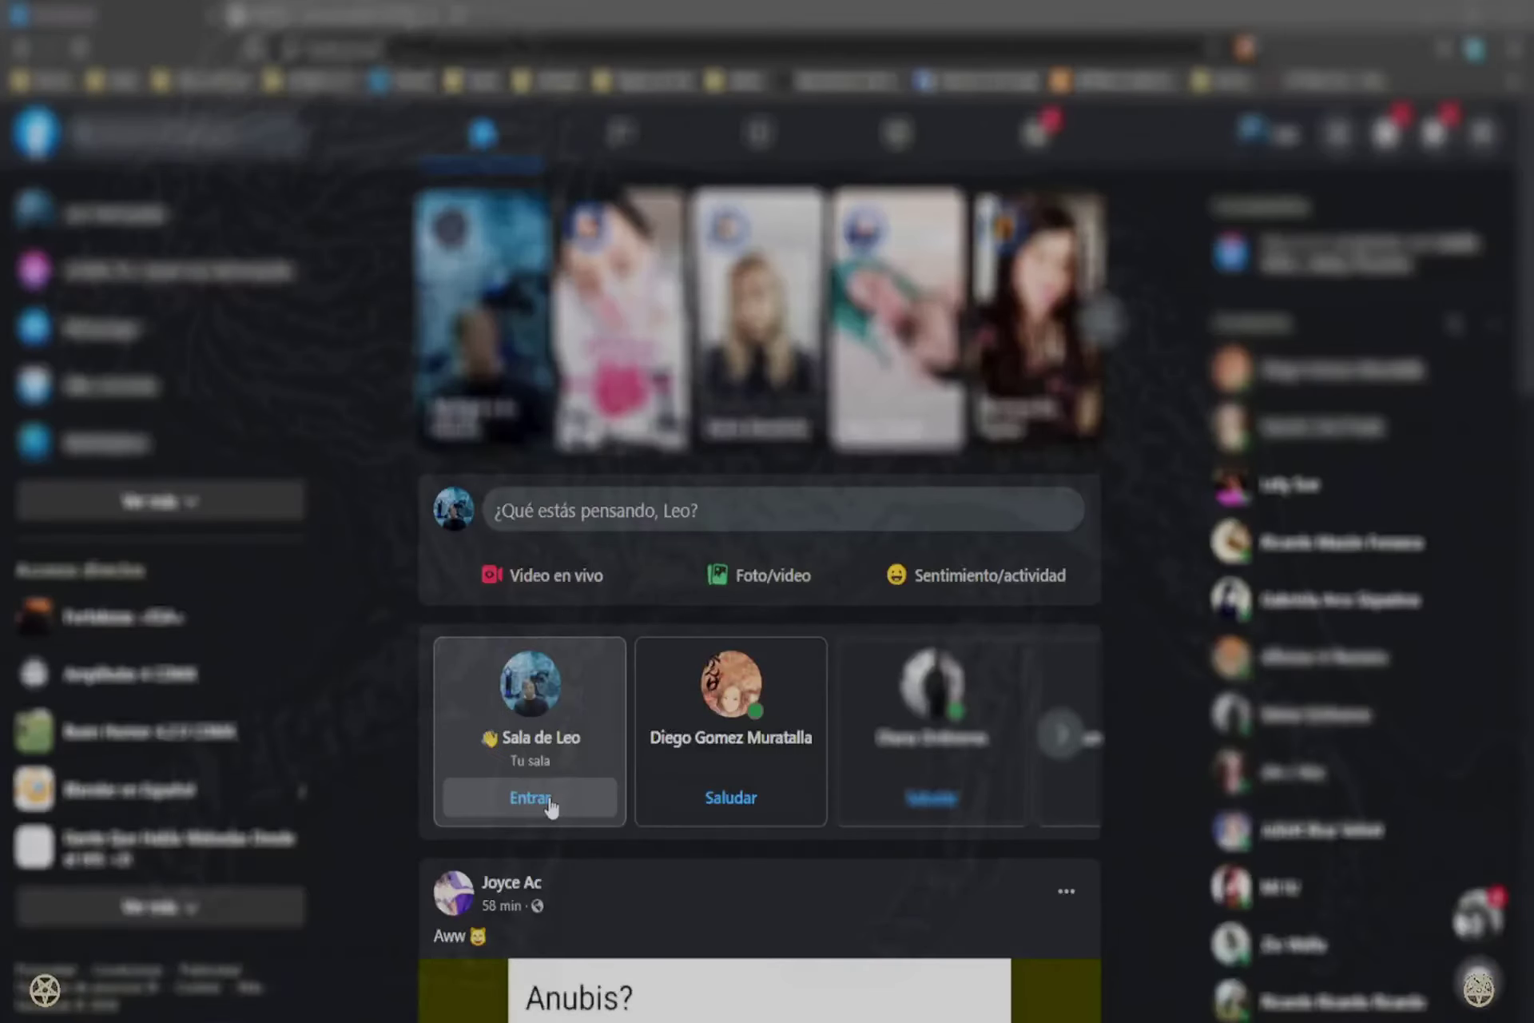
left_click(551, 806)
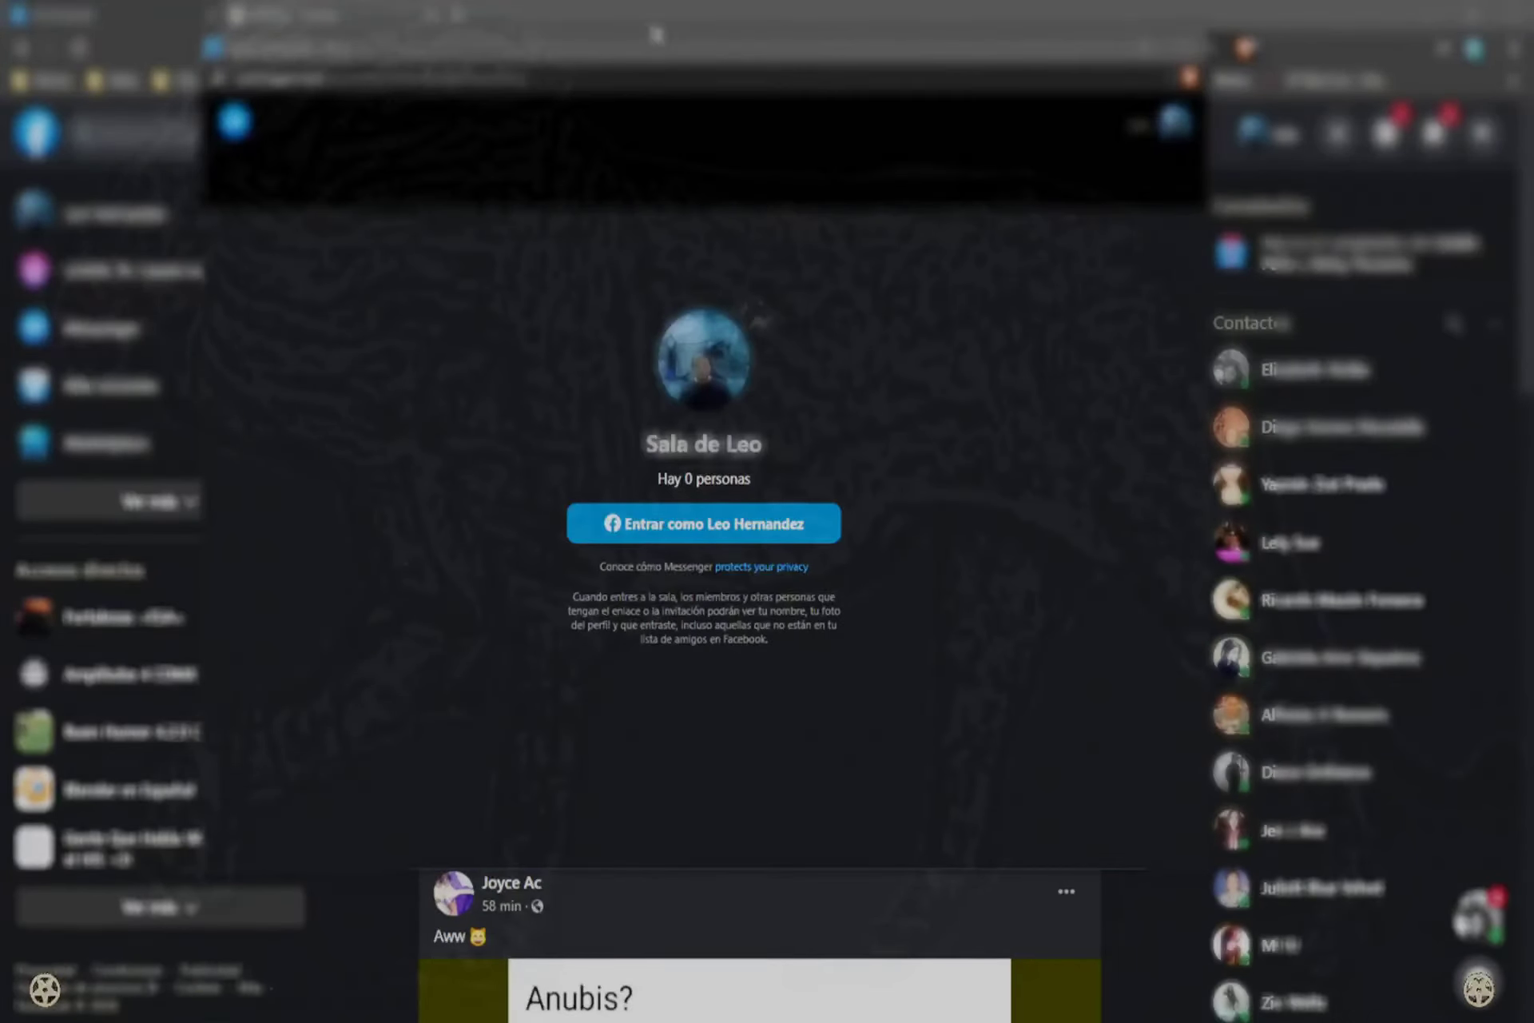
left_click_drag(639, 50, 640, 230)
left_click(671, 692)
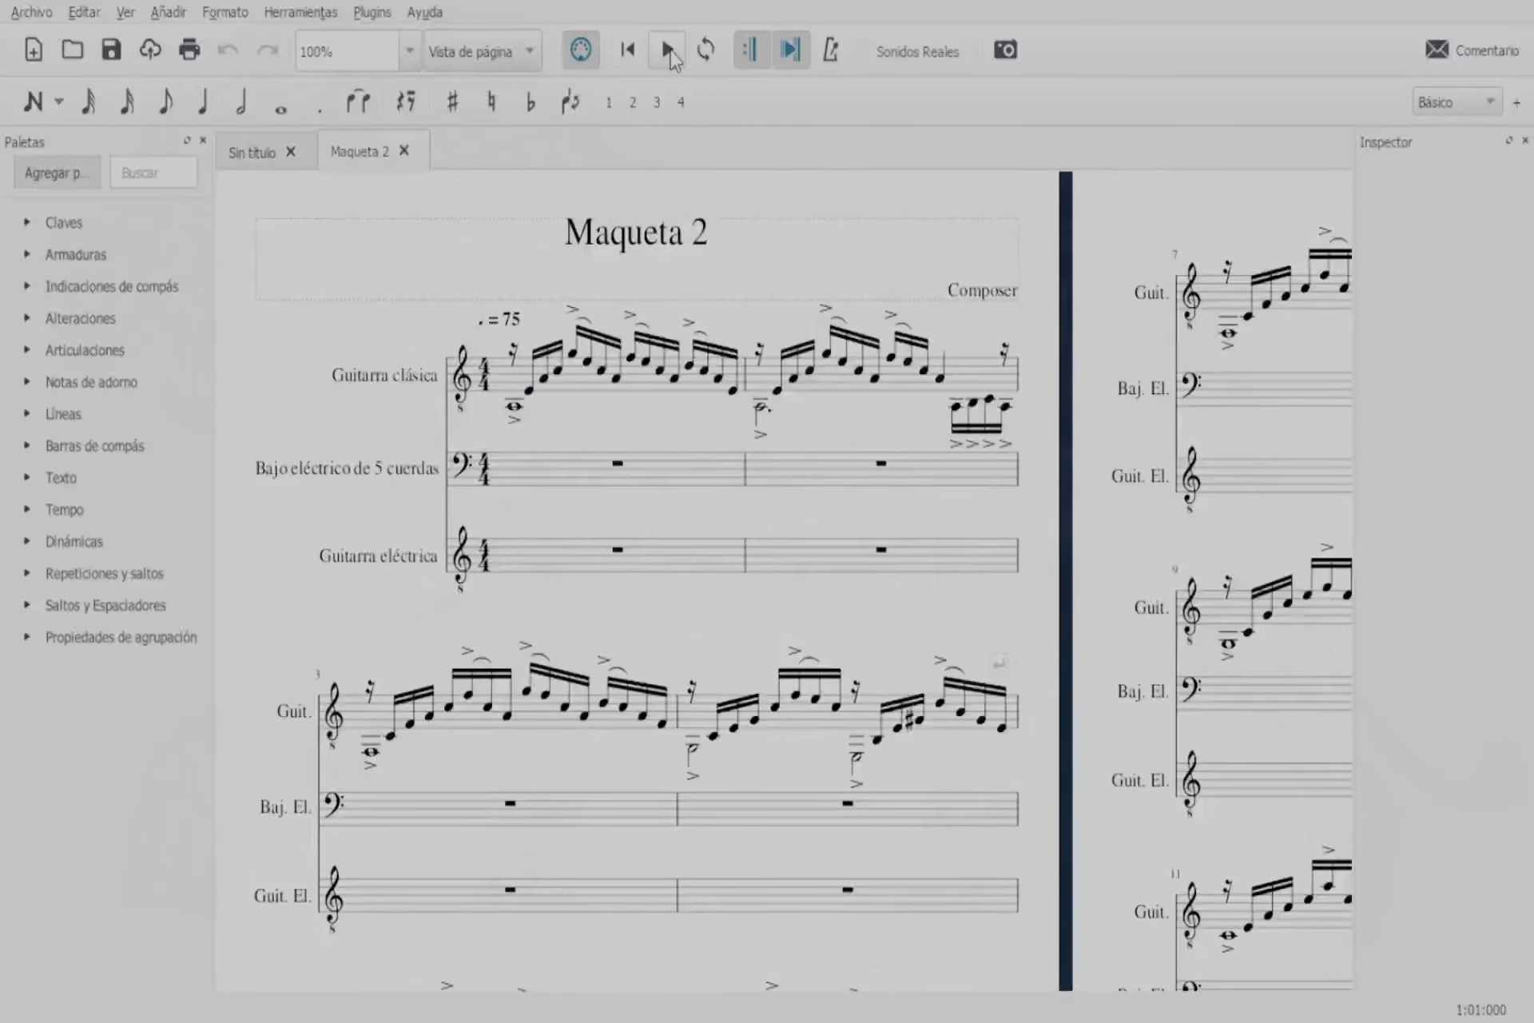
Step: Switch to MuseScore and play back the Maqueta 2 score
left_click(668, 50)
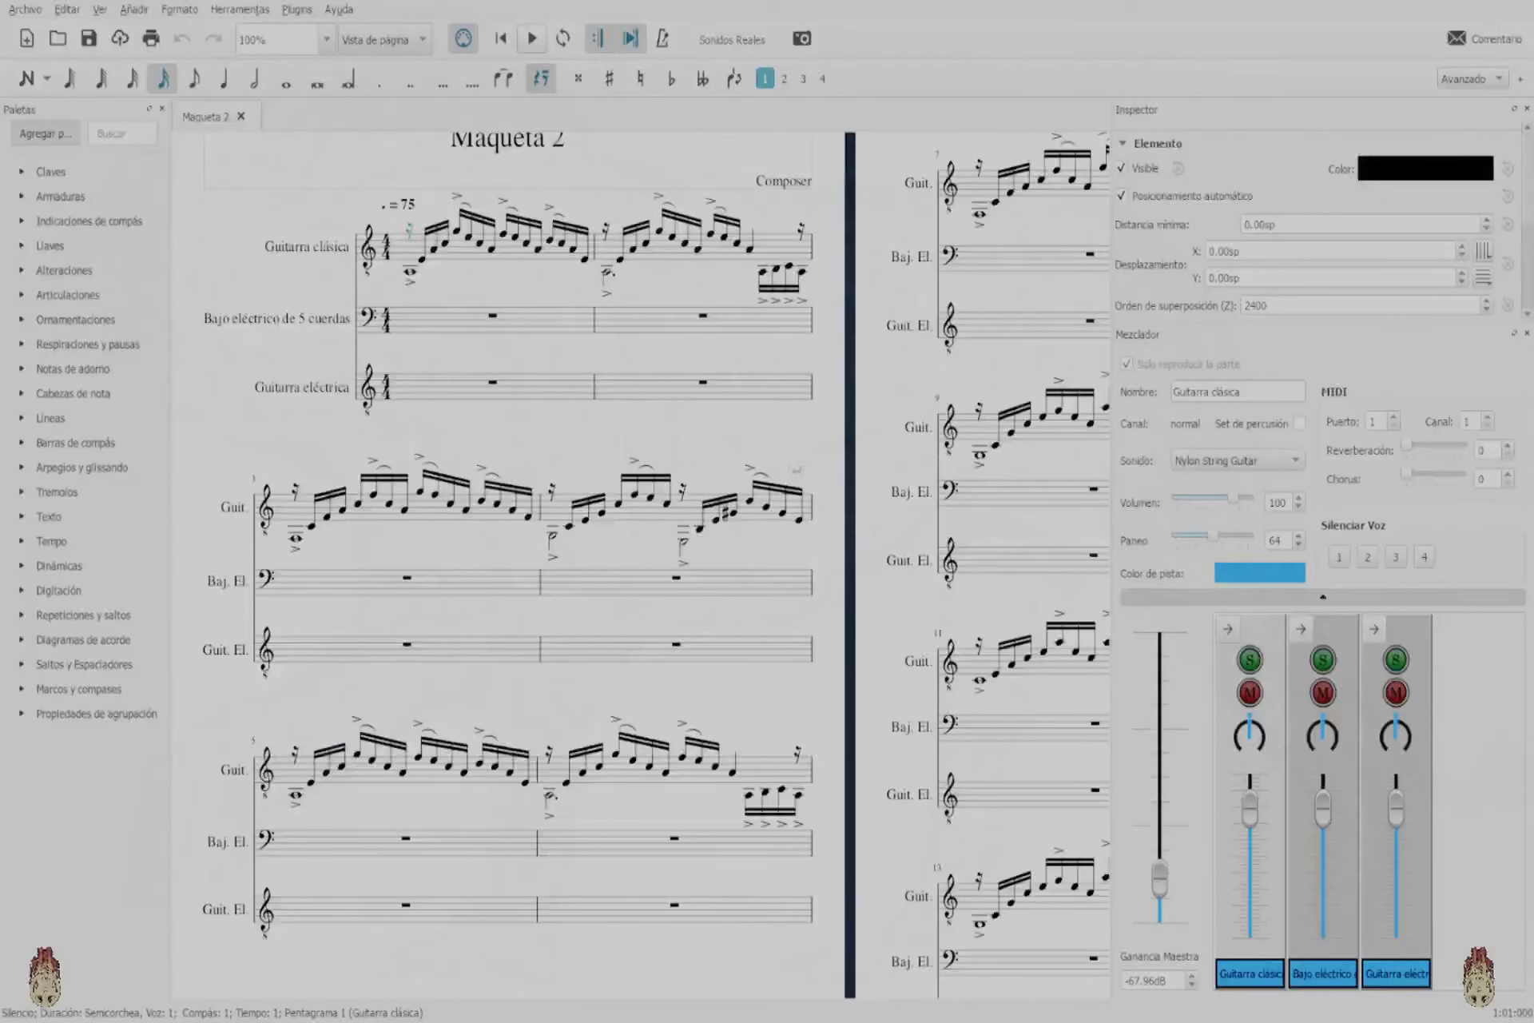
left_click(532, 38)
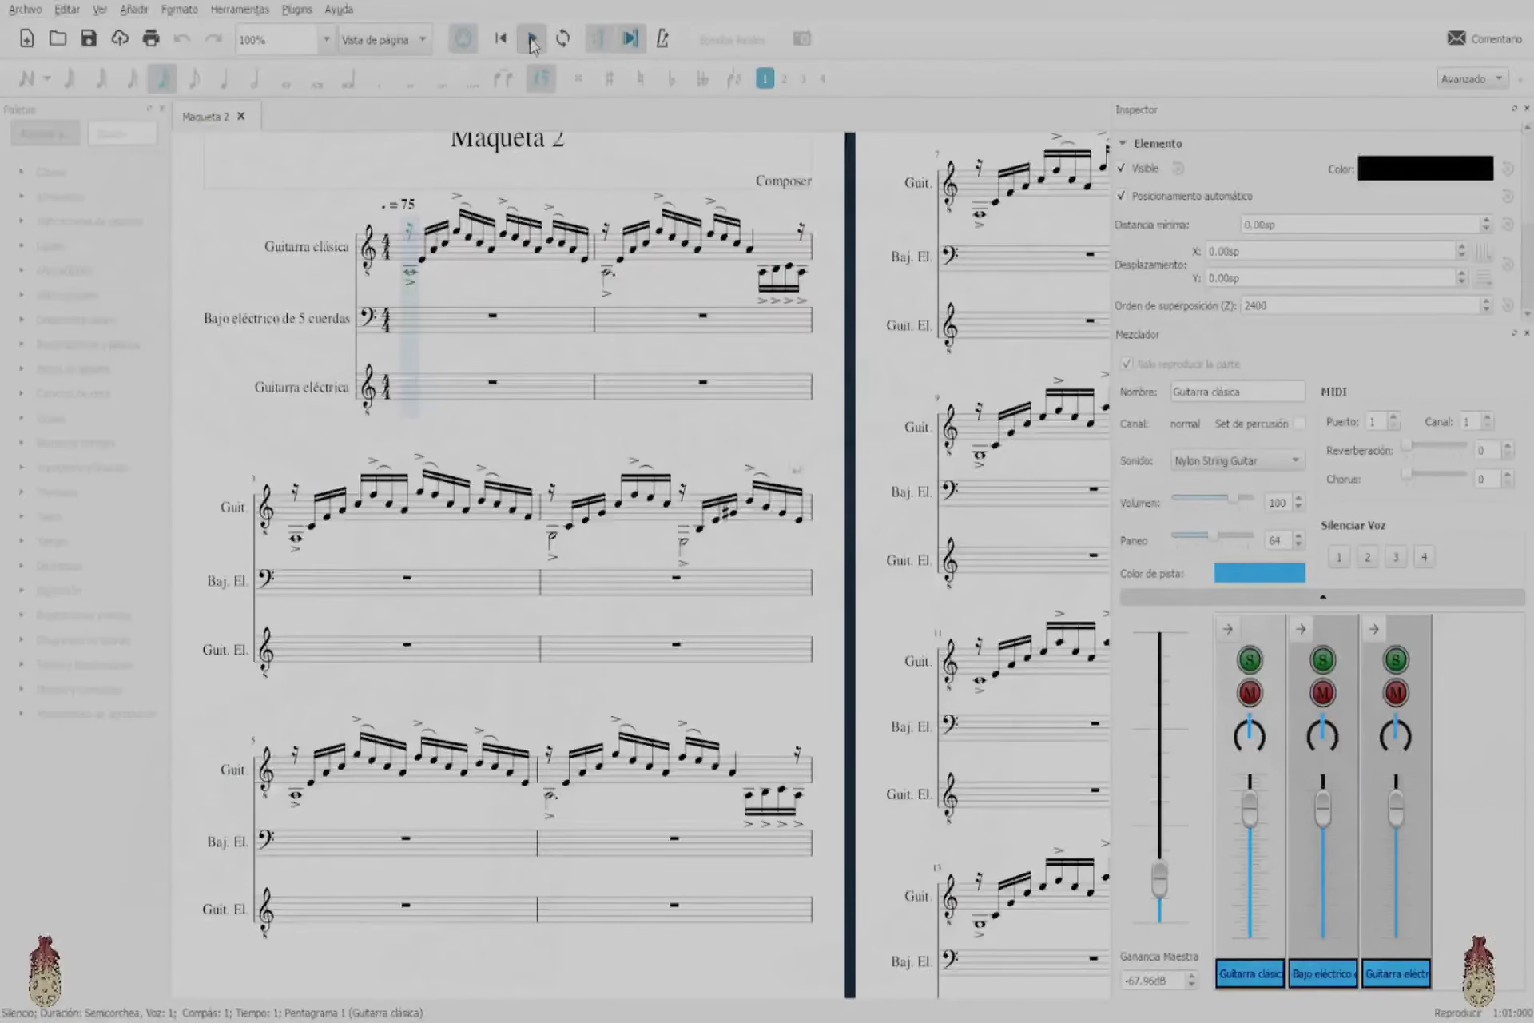